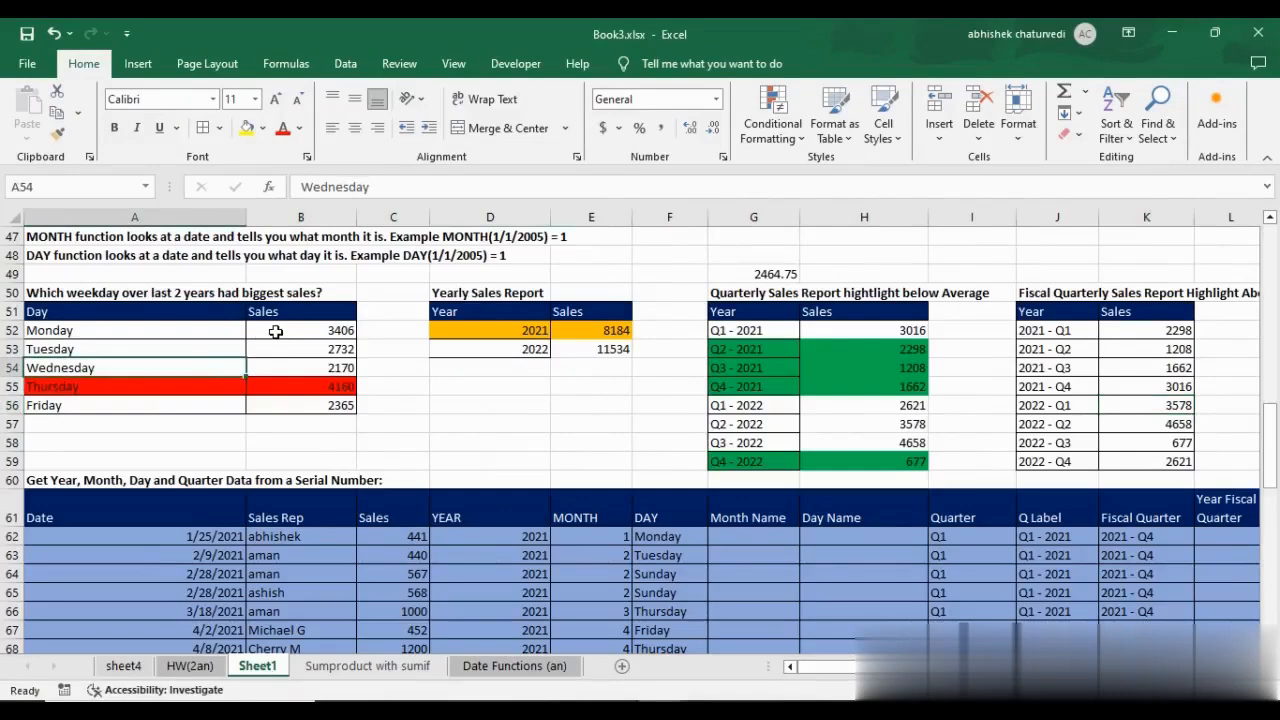
Review the weekday, yearly, quarterly and fiscal quarterly sales reports and the dated sales data below them on Sheet1.
{"action": "left_click_drag", "start_coordinate": [276, 330], "coordinate": [284, 410]}
{"action": "left_click_drag", "start_coordinate": [95, 312], "coordinate": [94, 408]}
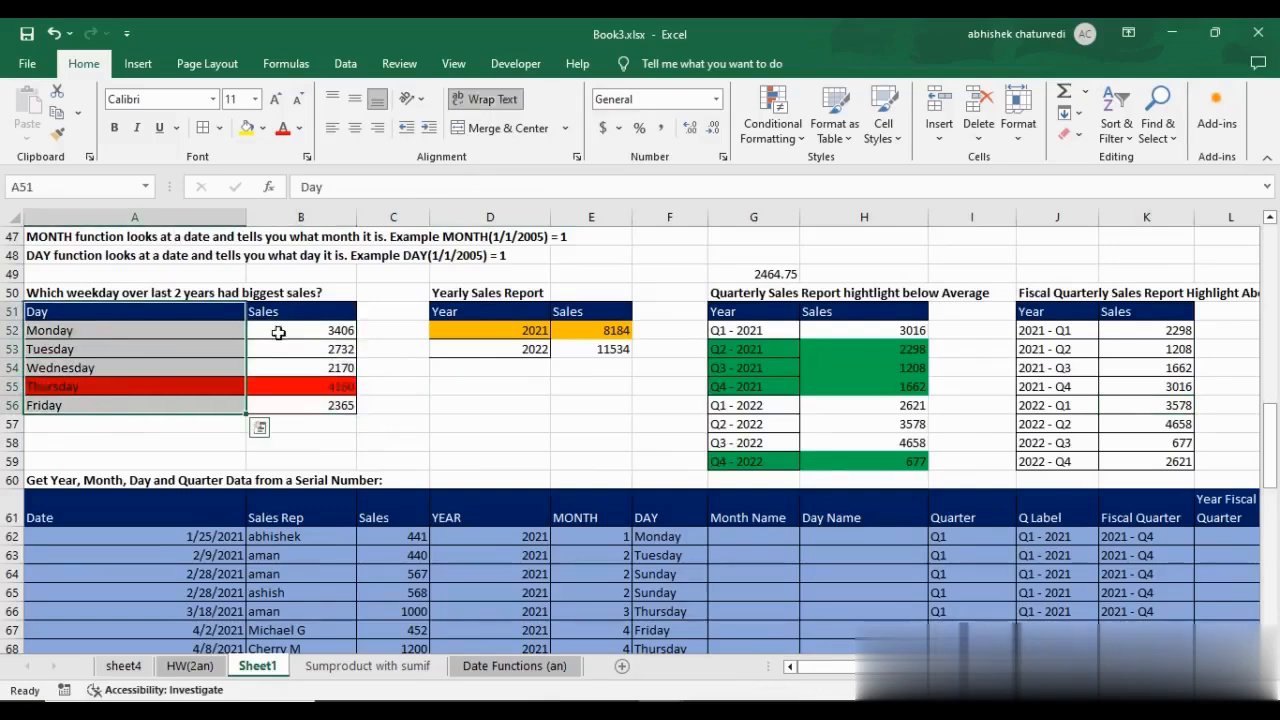
{"action": "left_click", "coordinate": [466, 291]}
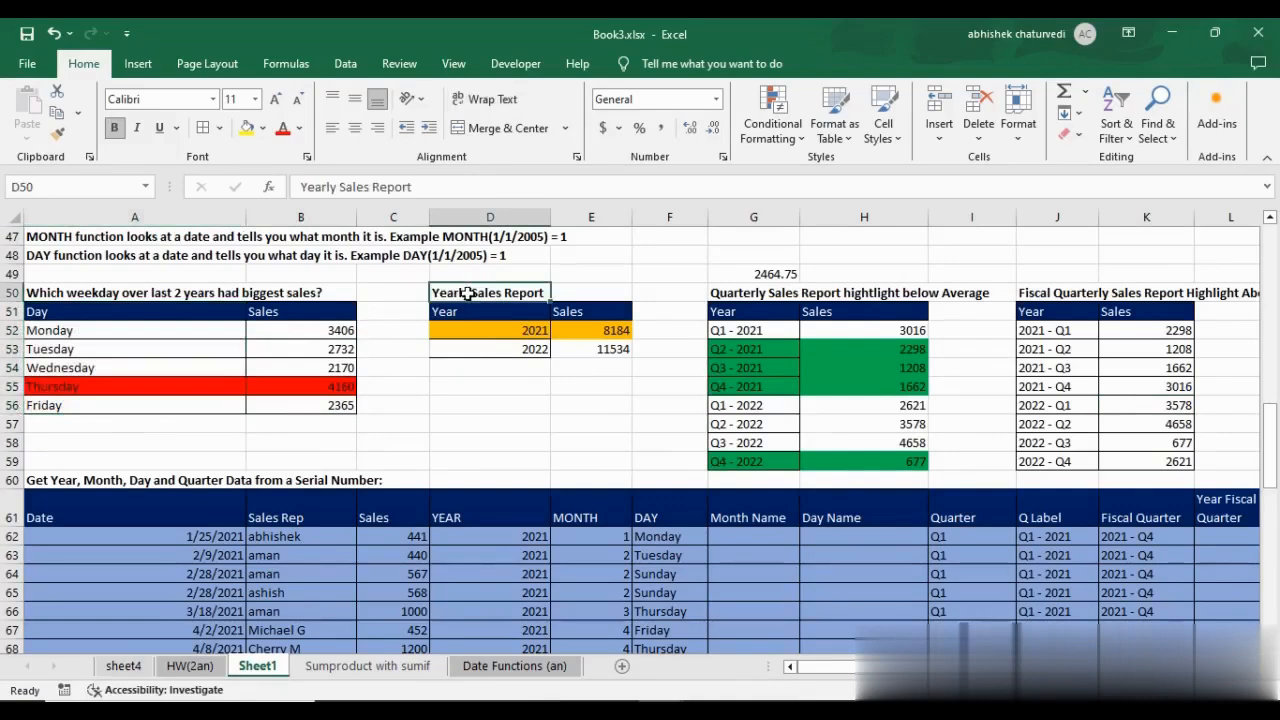
{"action": "left_click", "coordinate": [750, 294]}
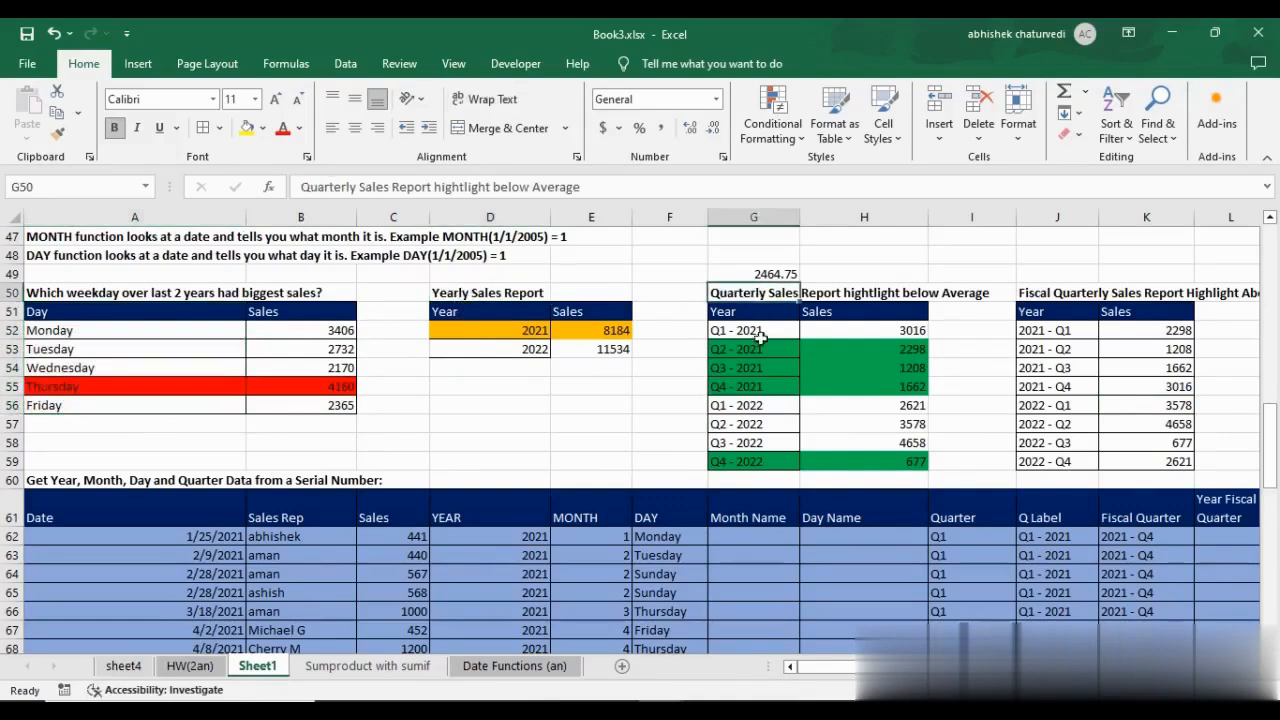
{"action": "left_click", "coordinate": [1068, 293]}
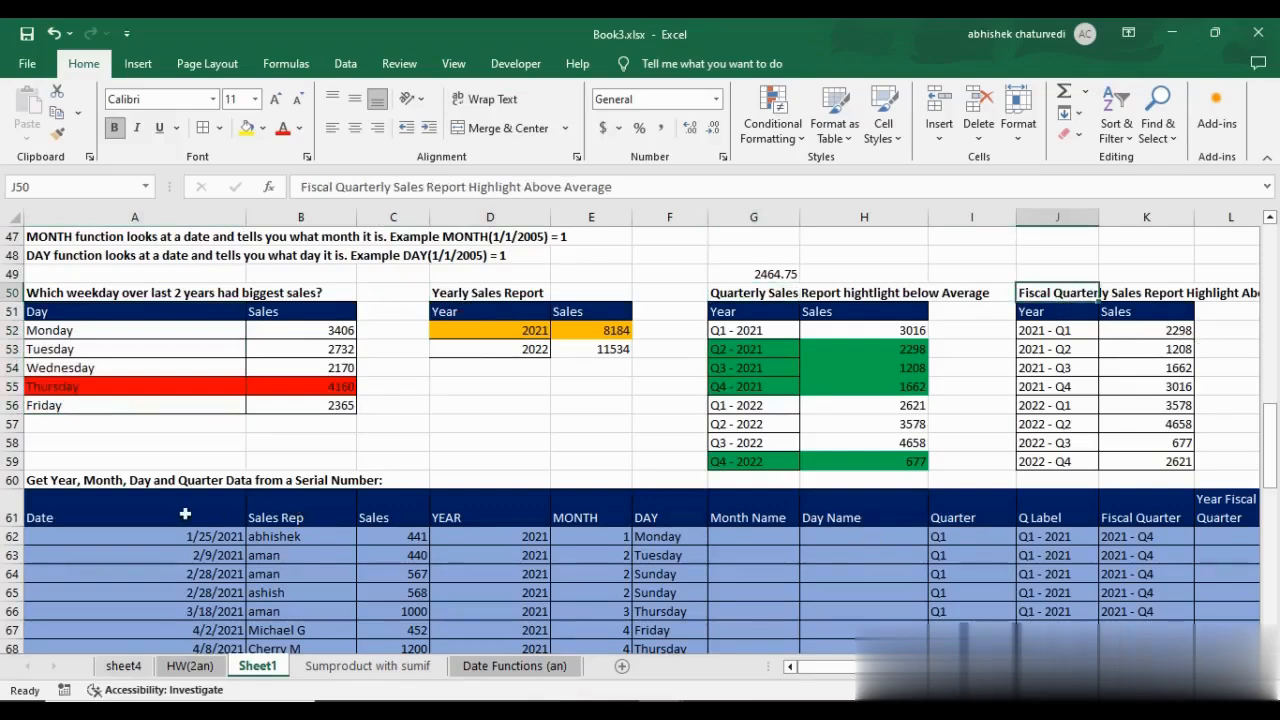
{"action": "left_click_drag", "start_coordinate": [186, 514], "coordinate": [385, 647]}
{"action": "left_click", "coordinate": [300, 536]}
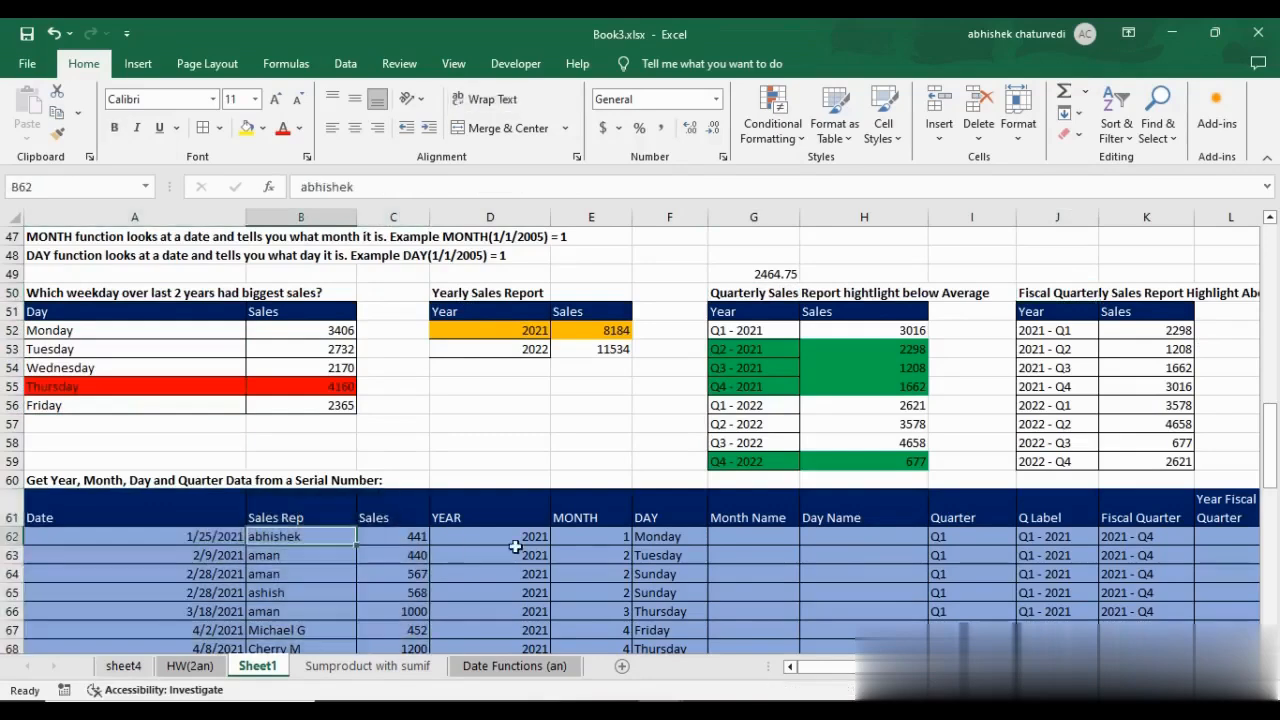
{"action": "left_click", "coordinate": [515, 537]}
Examine the total sales question for Monday, Tuesday and Wednesday on the Sumproduct with sumif sheet.
{"action": "left_click", "coordinate": [367, 665]}
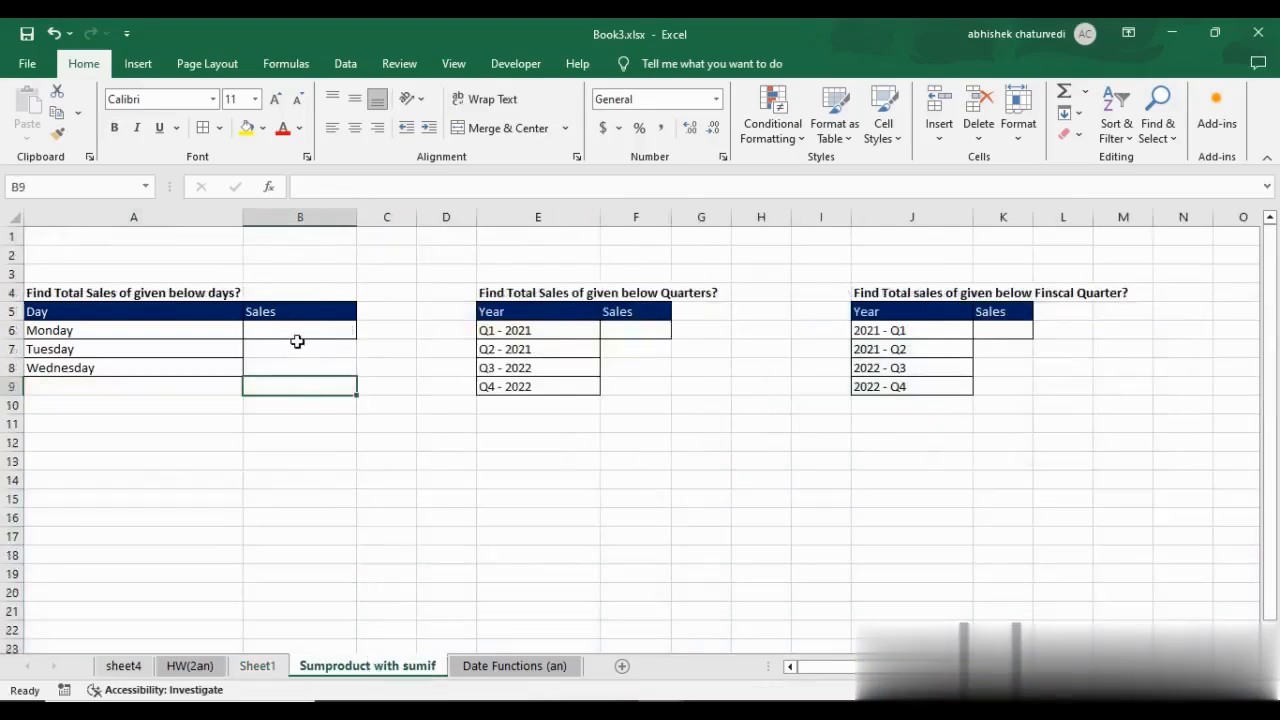
{"action": "left_click", "coordinate": [293, 332]}
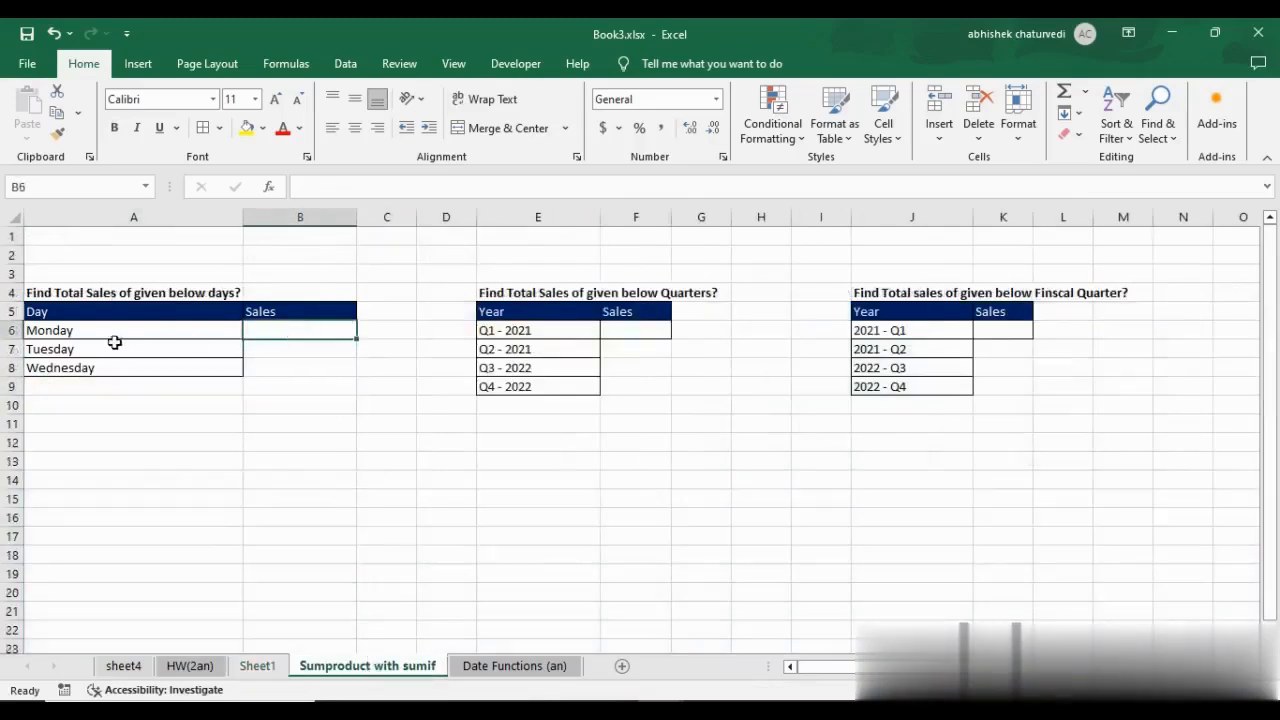
{"action": "key", "text": "Left"}
{"action": "left_click_drag", "start_coordinate": [115, 332], "coordinate": [120, 366]}
{"action": "left_click", "coordinate": [316, 328]}
{"action": "left_click", "coordinate": [96, 291]}
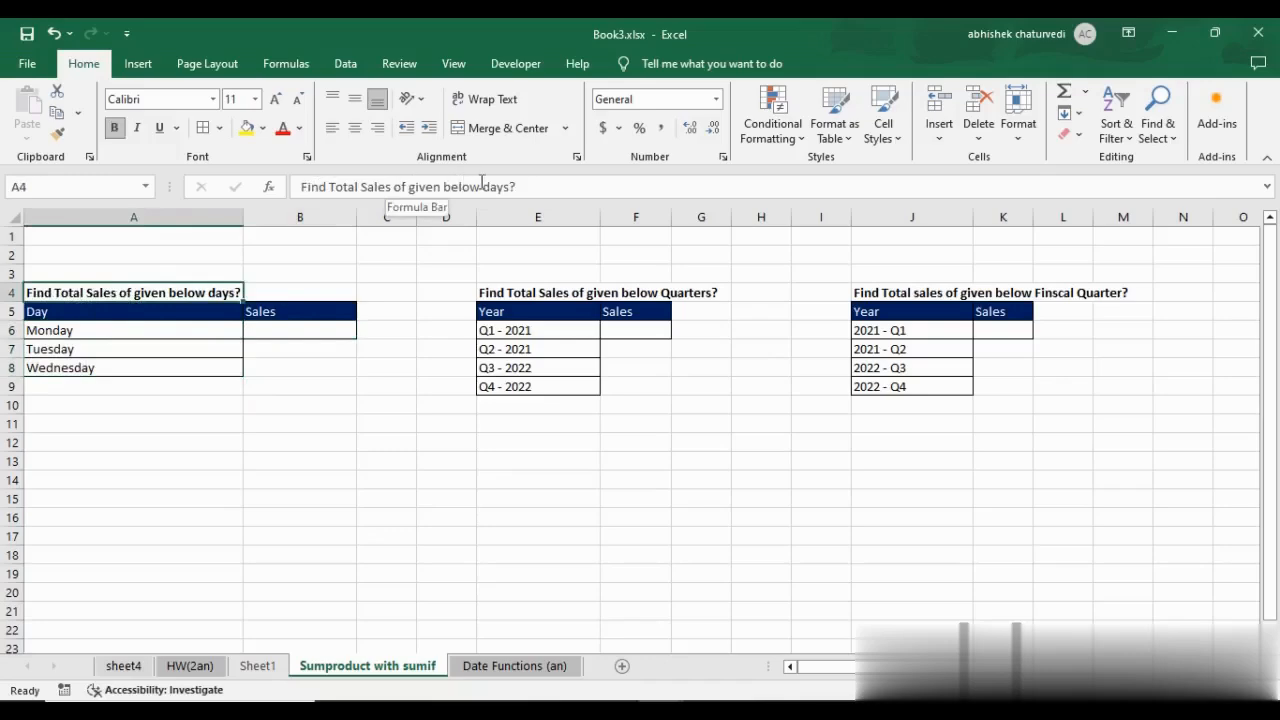
{"action": "left_click", "coordinate": [269, 326]}
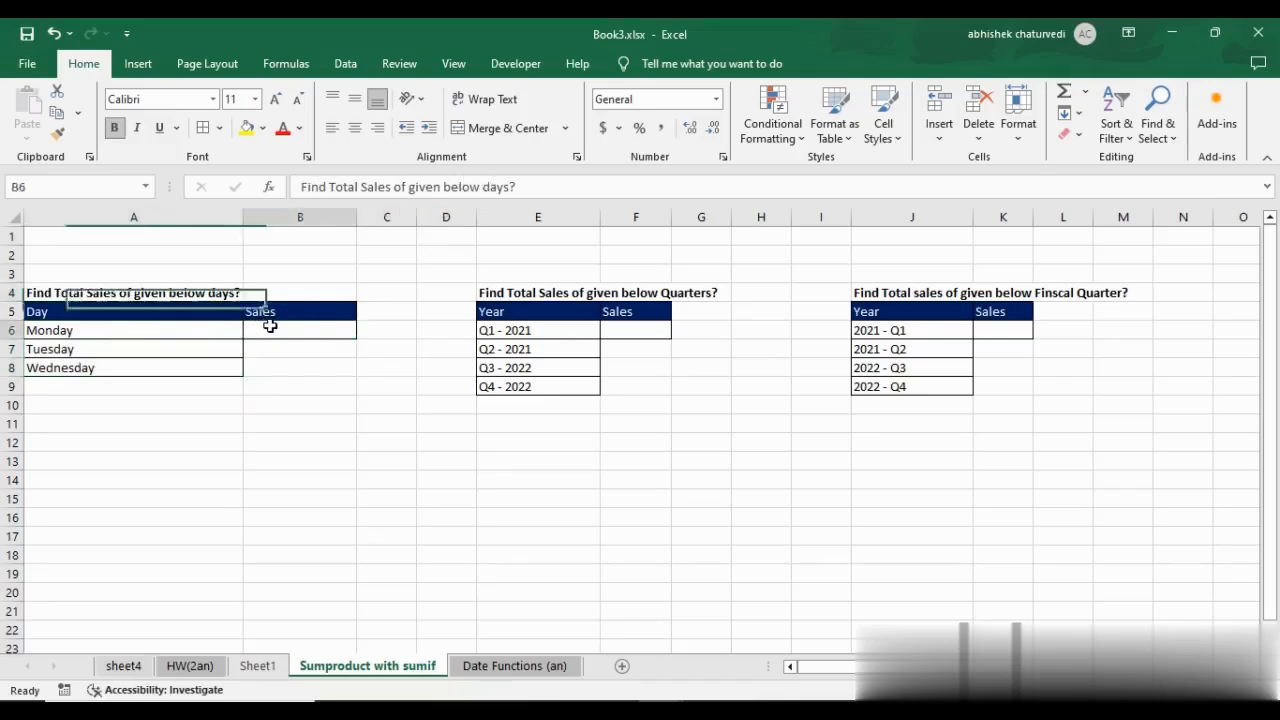
{"action": "left_click", "coordinate": [150, 328]}
{"action": "left_click_drag", "start_coordinate": [150, 328], "coordinate": [157, 365]}
{"action": "left_click", "coordinate": [160, 330]}
Begin a SUMIF formula in B6 with the DAY column Sheet1!$F$62:$F$107 as its absolute range.
{"action": "left_click", "coordinate": [278, 332]}
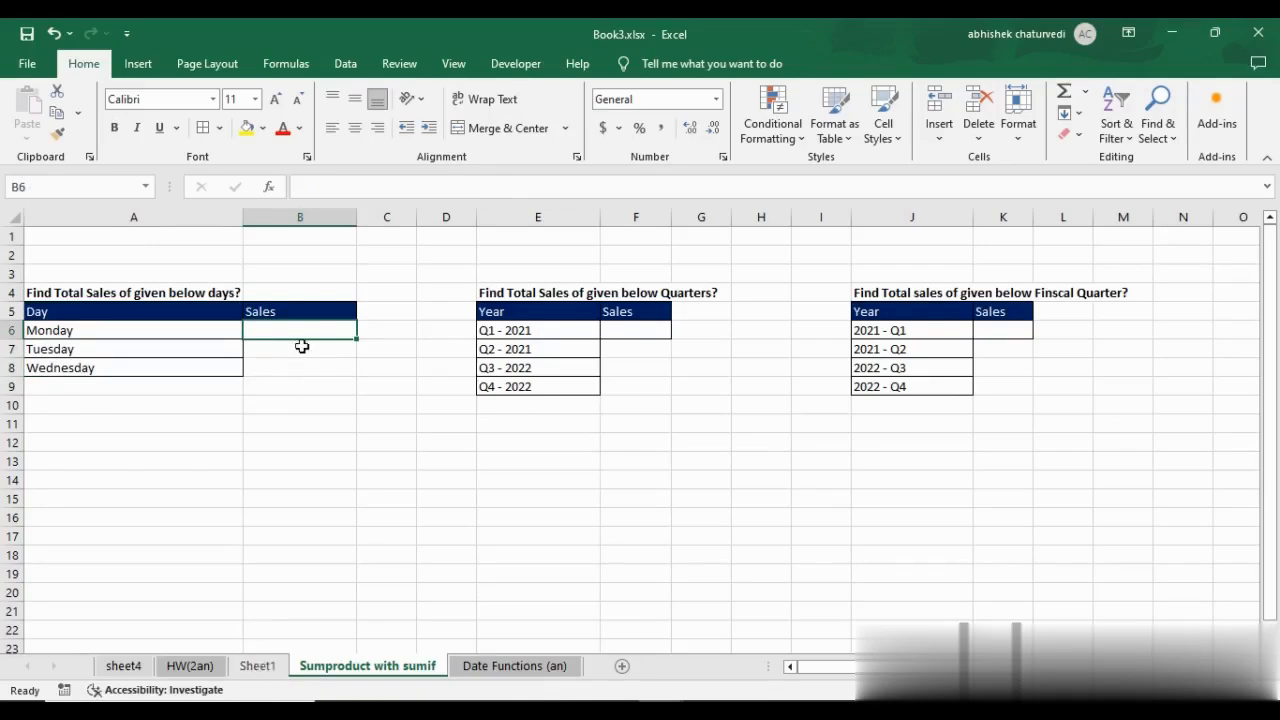
{"action": "type", "text": "=sumif("}
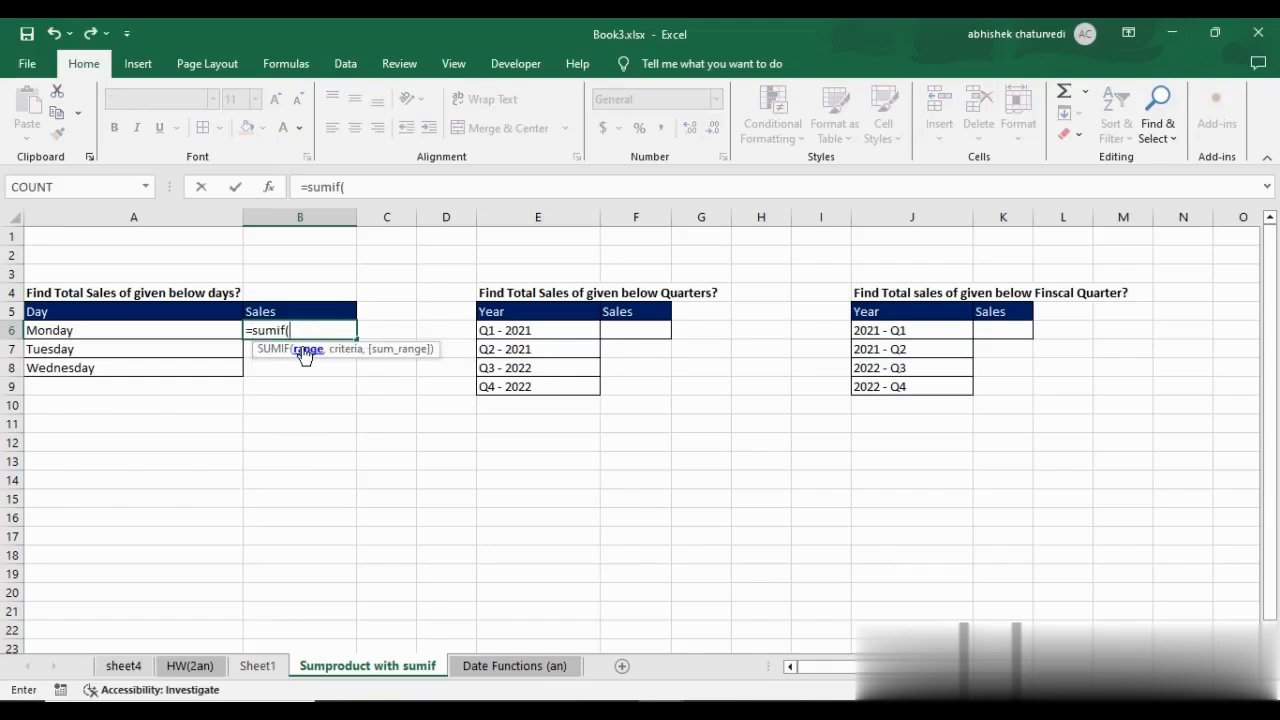
{"action": "left_click", "coordinate": [367, 187]}
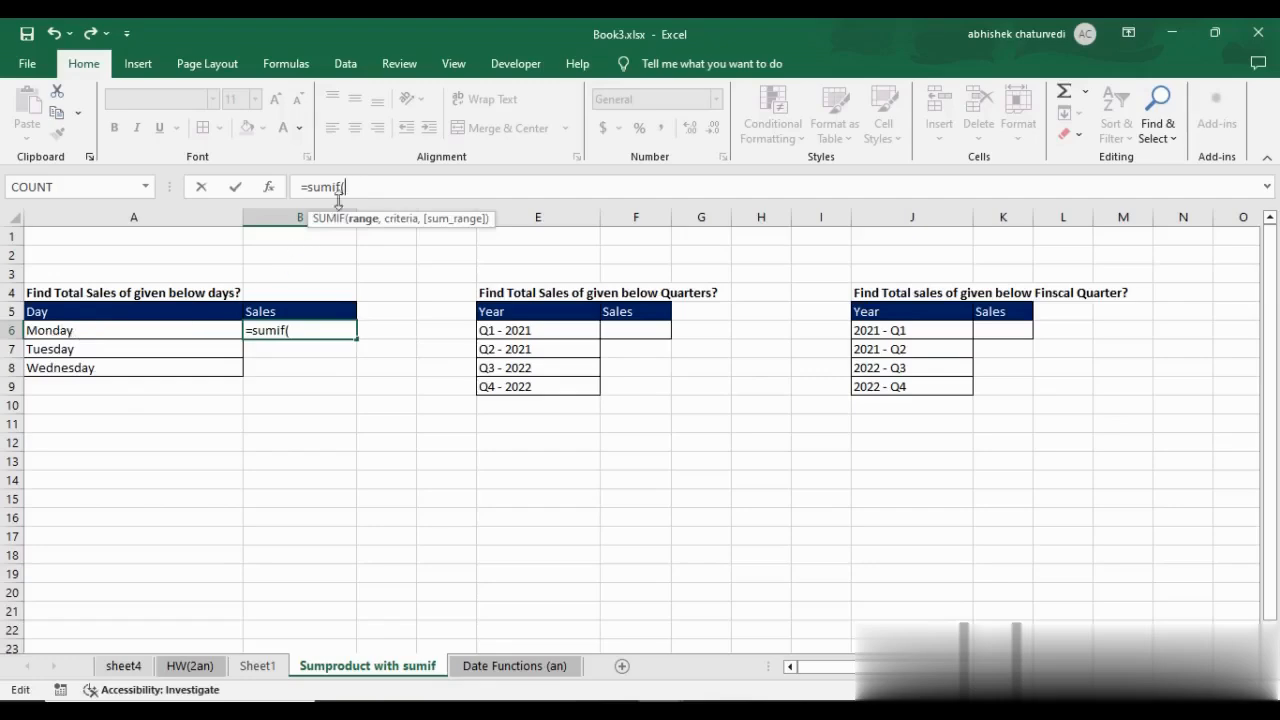
{"action": "left_click", "coordinate": [257, 666]}
{"action": "left_click", "coordinate": [655, 537]}
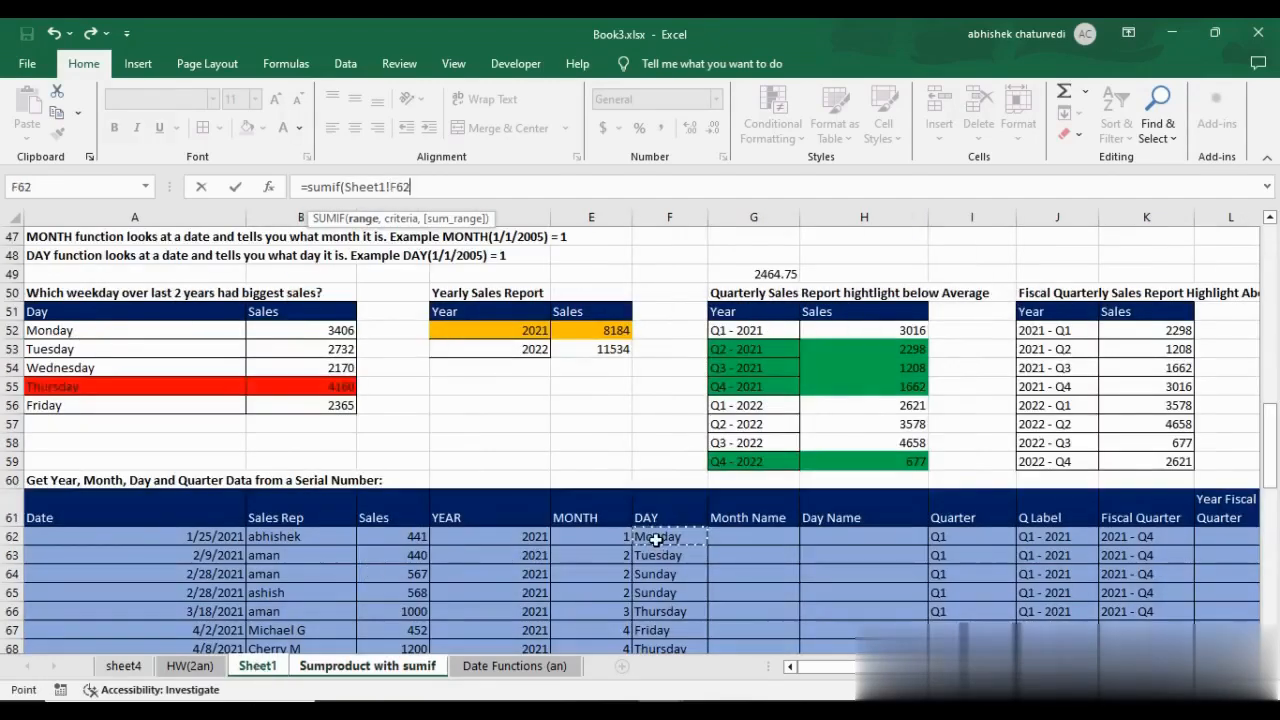
{"action": "key", "text": "ctrl+shift+Down"}
{"action": "key", "text": "F4"}
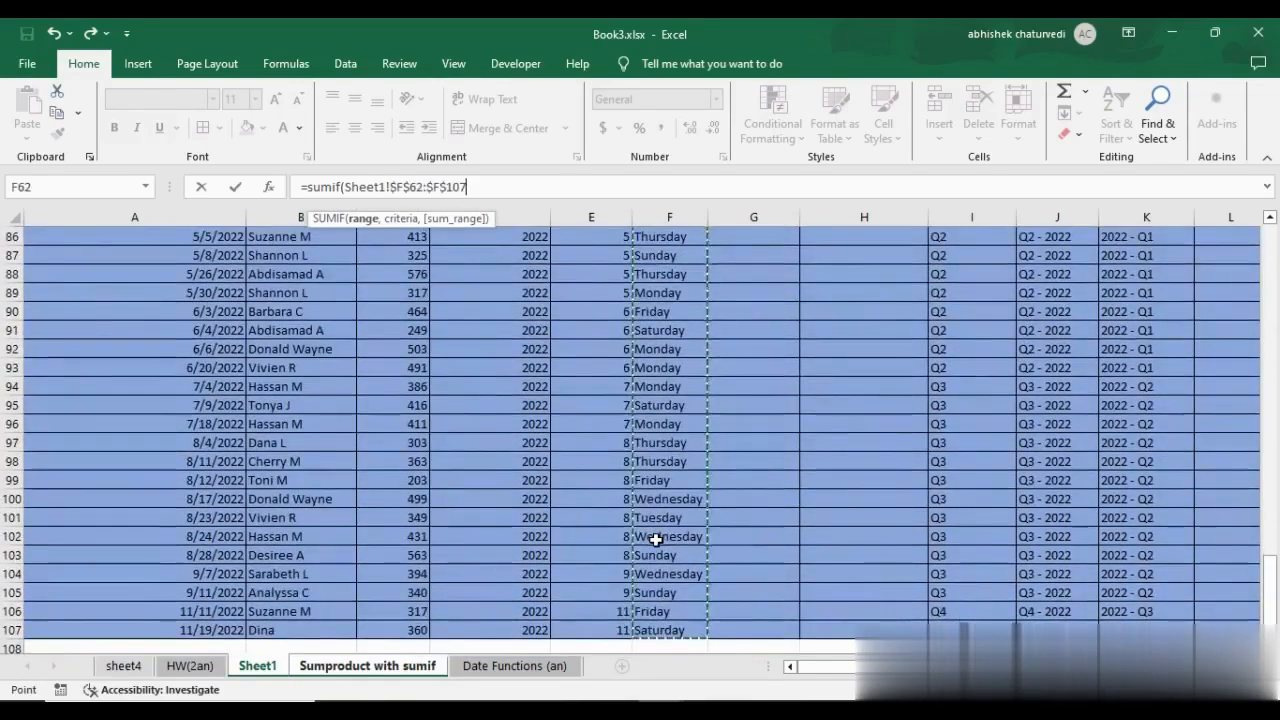
{"action": "type", "text": ","}
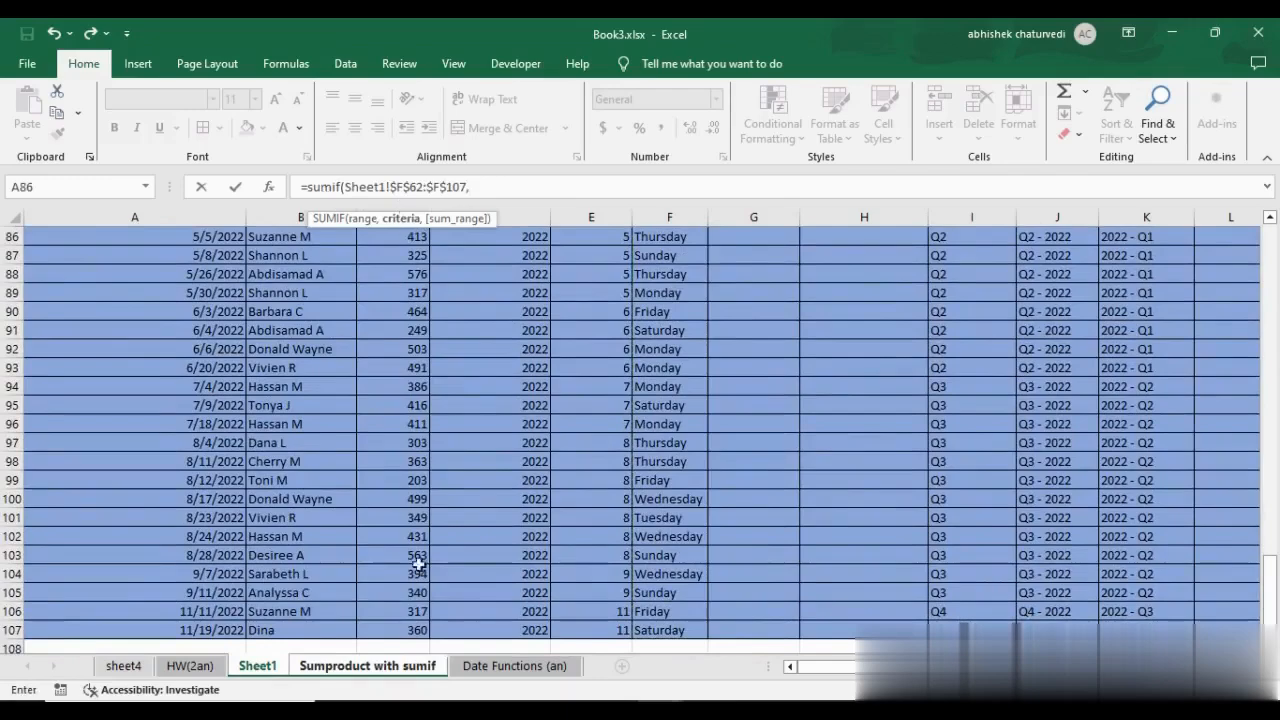
Complete the B6 SUMIF with the Monday cell A6 as criteria and the sales in Sheet1!$C$62:$C$107 as absolute sum range.
{"action": "left_click", "coordinate": [367, 666]}
{"action": "left_click", "coordinate": [196, 341]}
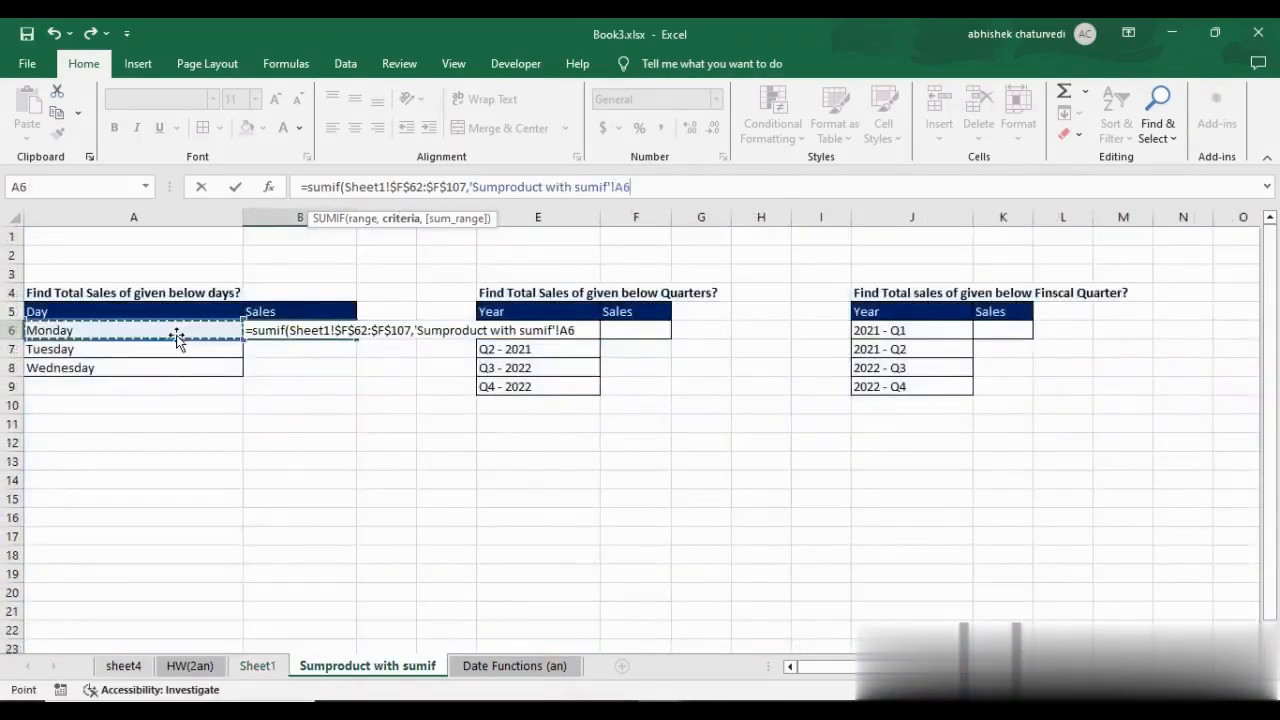
{"action": "type", "text": ","}
{"action": "left_click", "coordinate": [257, 665]}
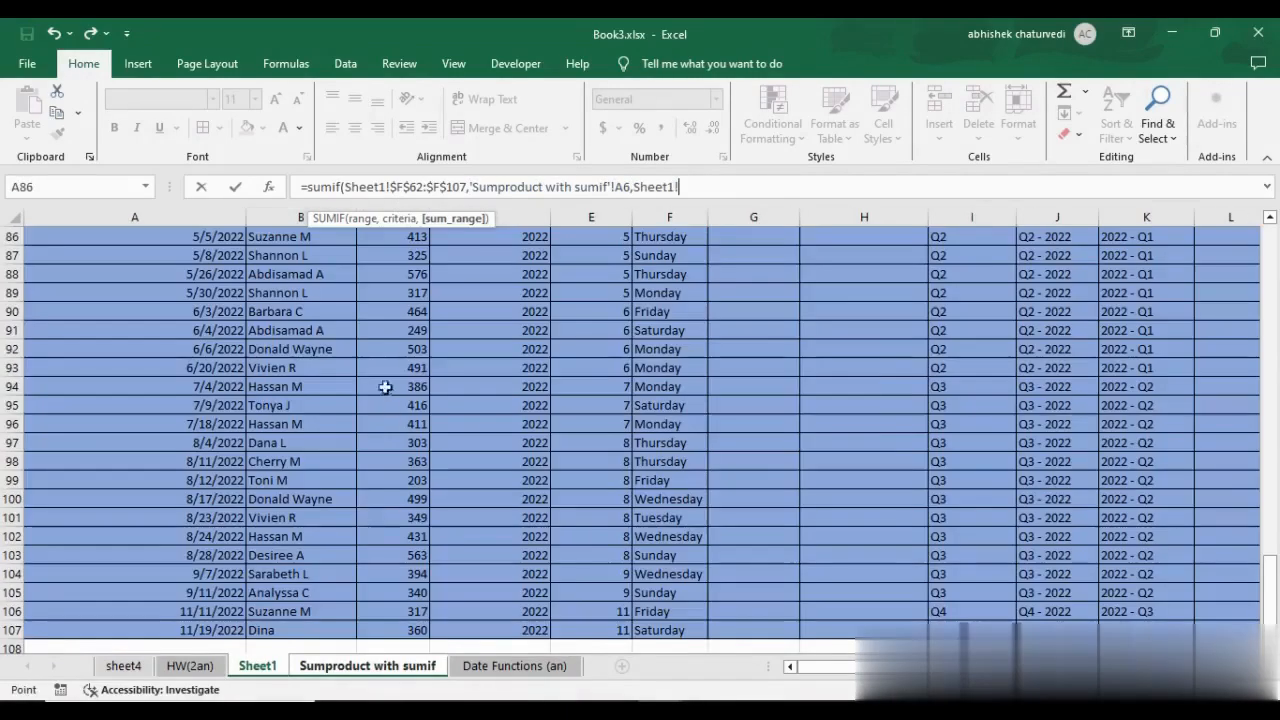
{"action": "scroll", "coordinate": [393, 339], "scroll_direction": "up", "scroll_amount": 1}
{"action": "left_click", "coordinate": [393, 339]}
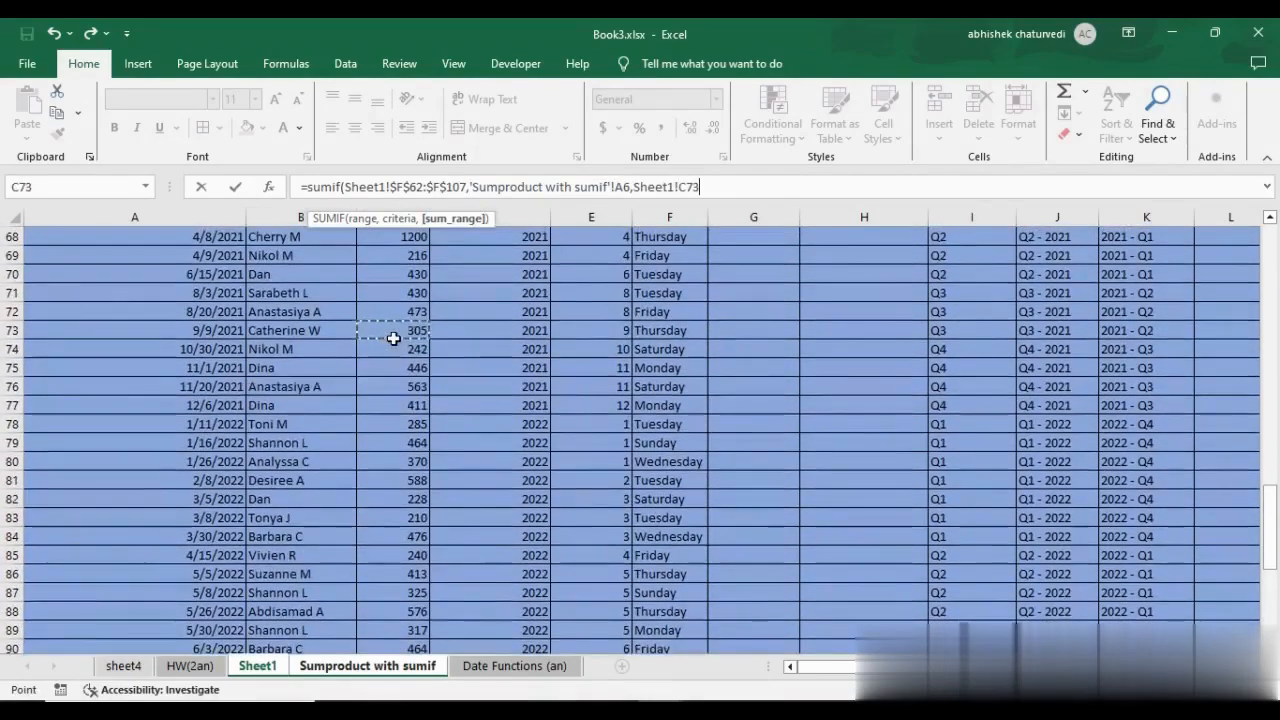
{"action": "key", "text": "ctrl+Up"}
{"action": "key", "text": "Down"}
{"action": "key", "text": "ctrl+shift+Down"}
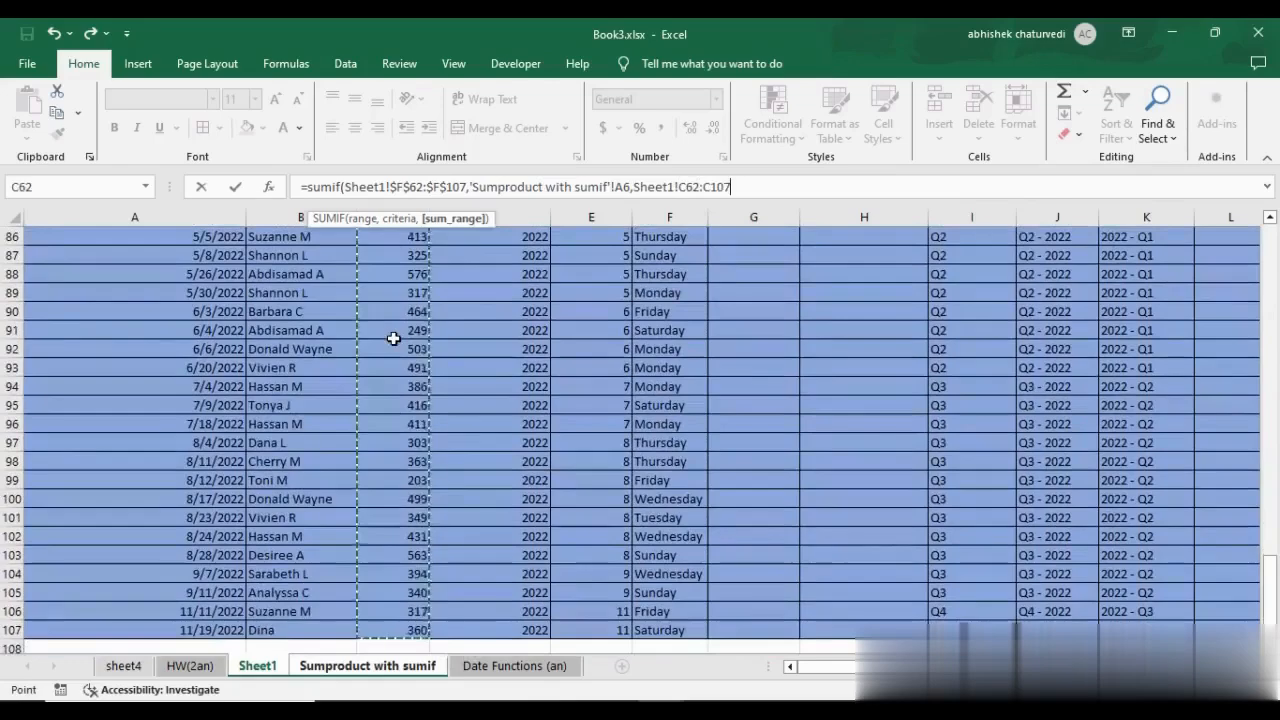
{"action": "key", "text": "F4"}
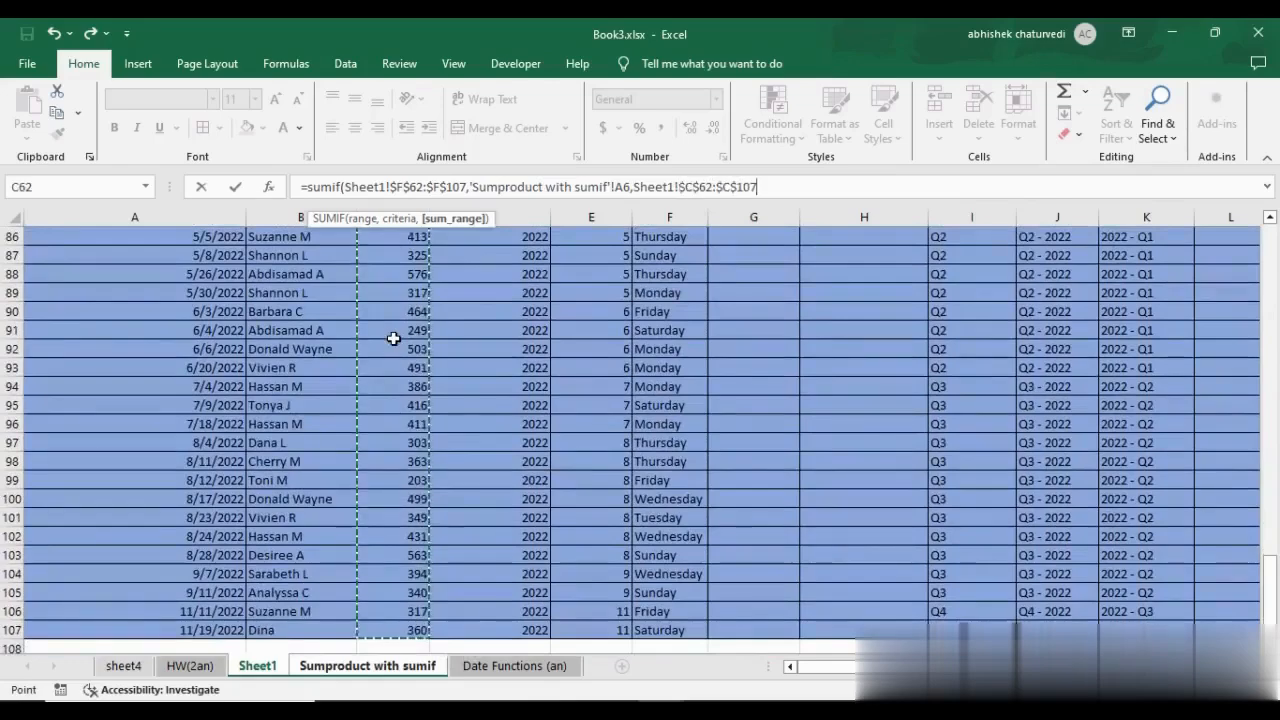
{"action": "key", "text": "Return"}
Fill the SUMIF formula from B6 down to B8 and total the three days in B9 with =SUM(B6:B8).
{"action": "key", "text": "Up"}
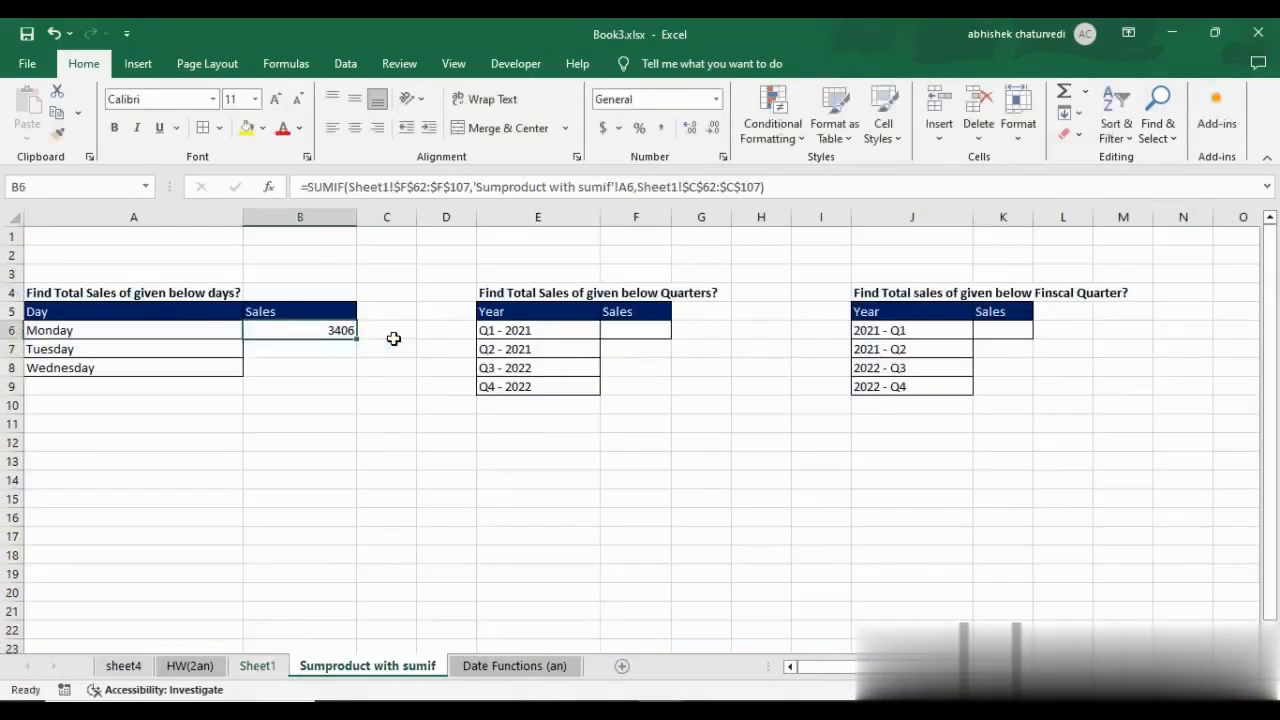
{"action": "left_click_drag", "start_coordinate": [356, 339], "coordinate": [361, 373]}
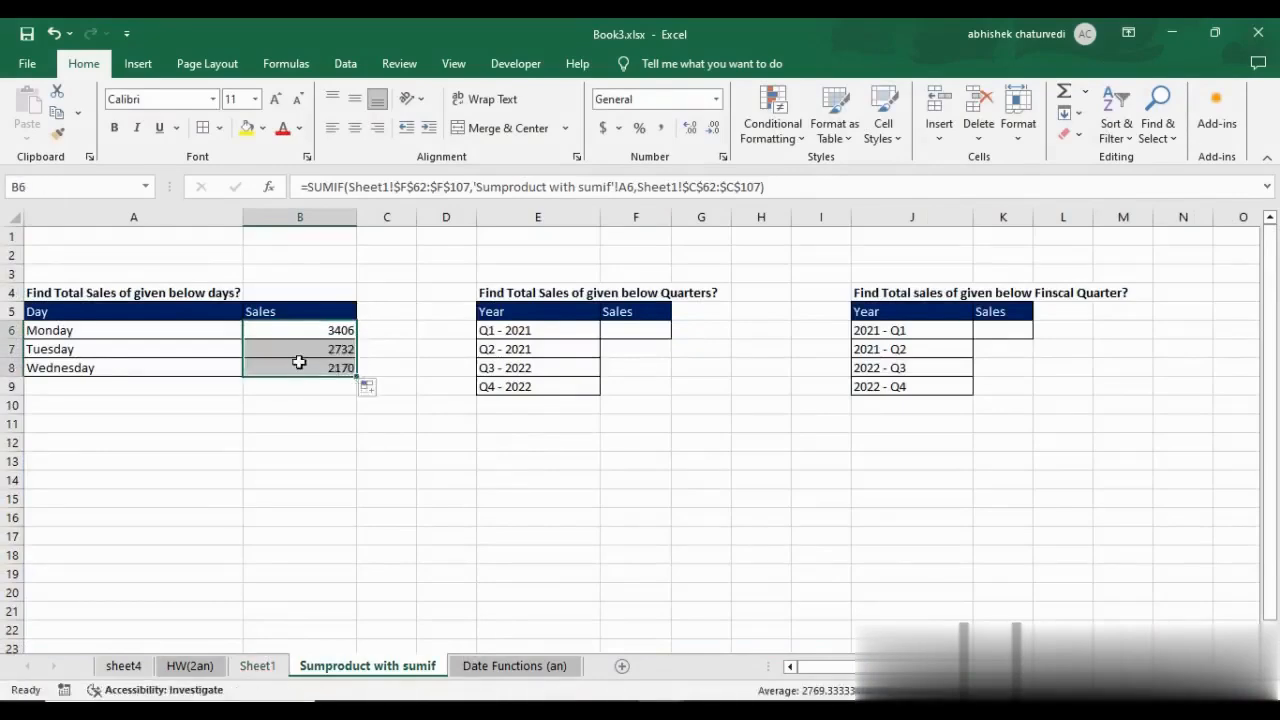
{"action": "left_click", "coordinate": [312, 389]}
{"action": "type", "text": "=sum("}
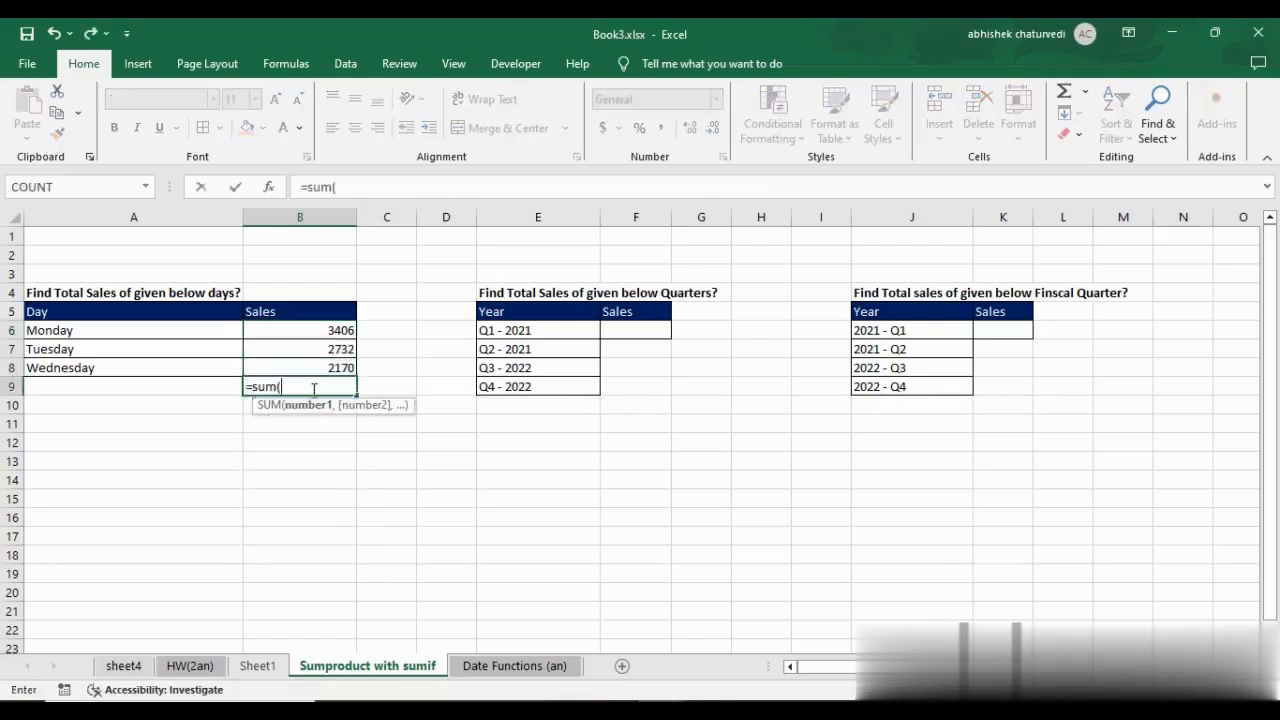
{"action": "key", "text": "Up"}
{"action": "key", "text": "shift+Up"}
{"action": "key", "text": "shift+Up"}
{"action": "type", "text": ")"}
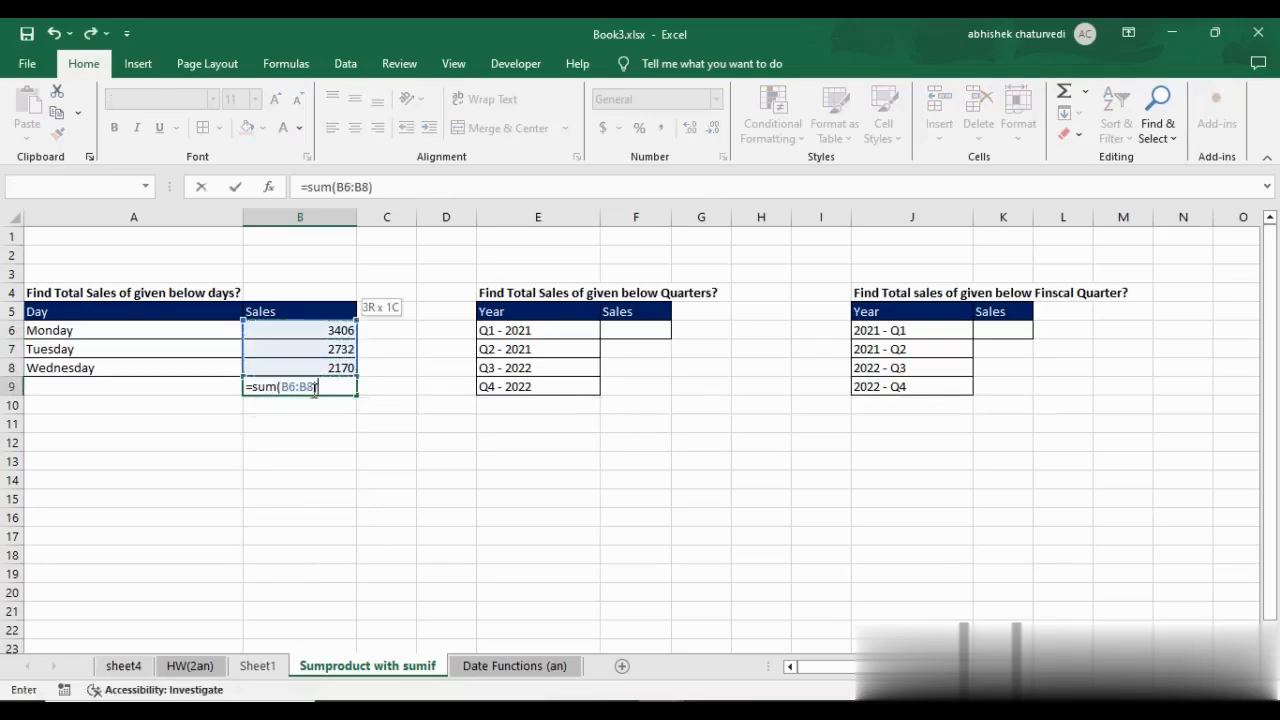
{"action": "left_click", "coordinate": [314, 389]}
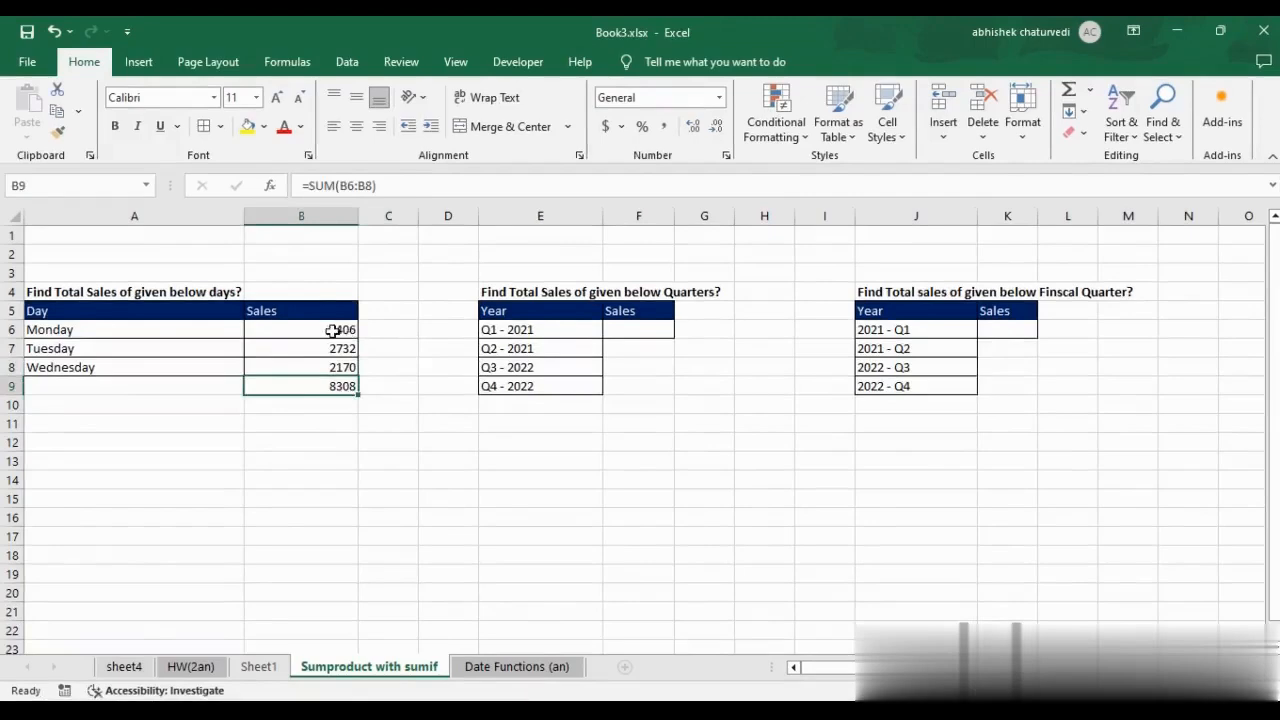
Review the SUMIF formulas for Monday and Tuesday and the total formula in B9.
{"action": "left_click", "coordinate": [333, 331]}
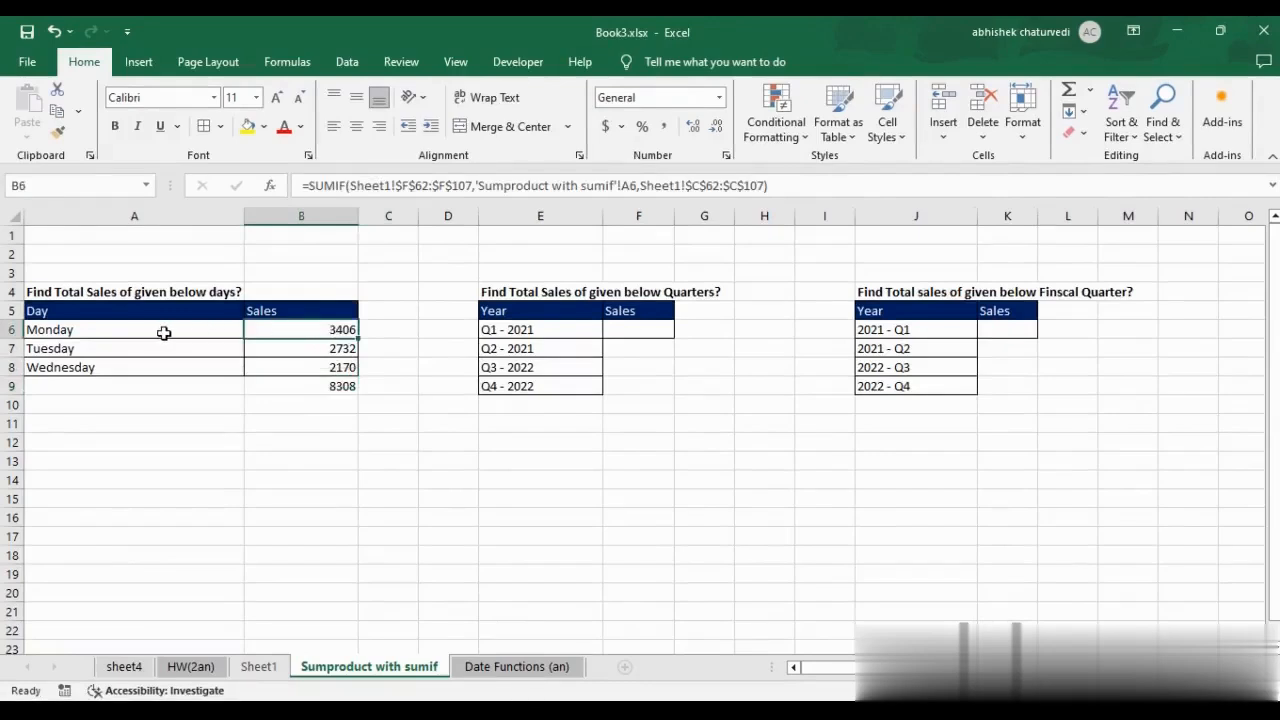
{"action": "left_click", "coordinate": [91, 333]}
{"action": "left_click", "coordinate": [336, 349]}
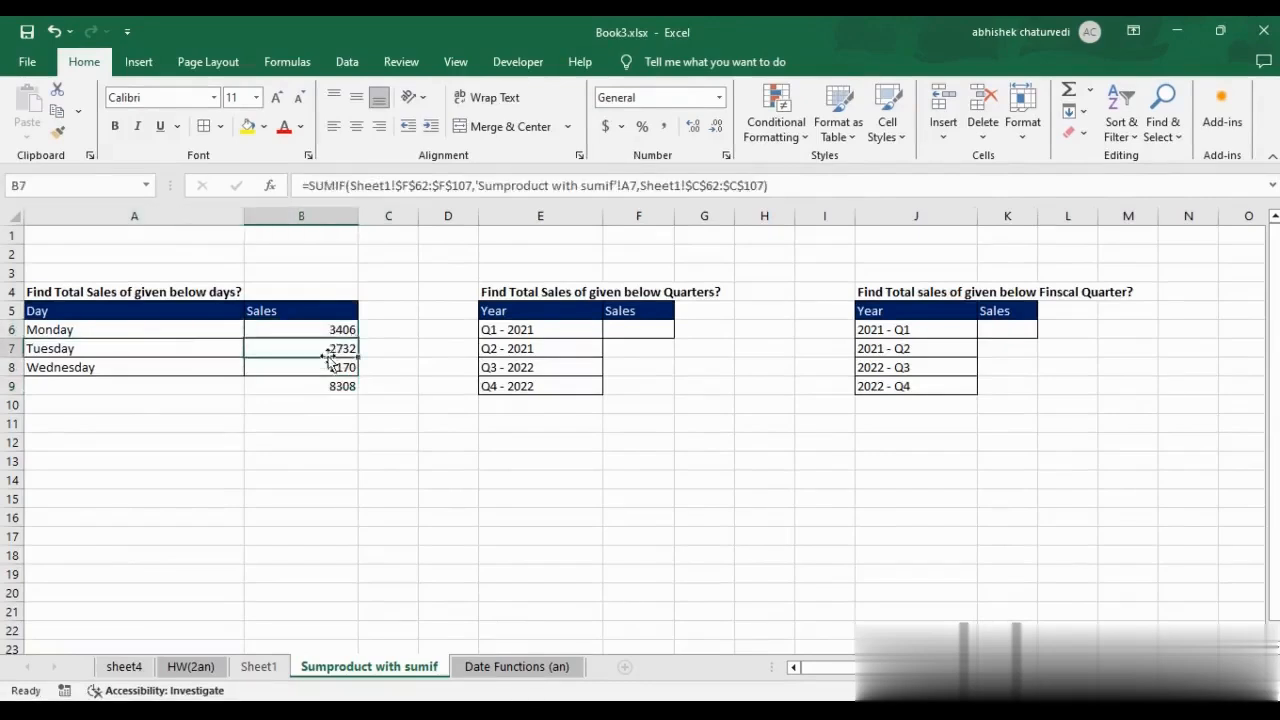
{"action": "left_click", "coordinate": [320, 386]}
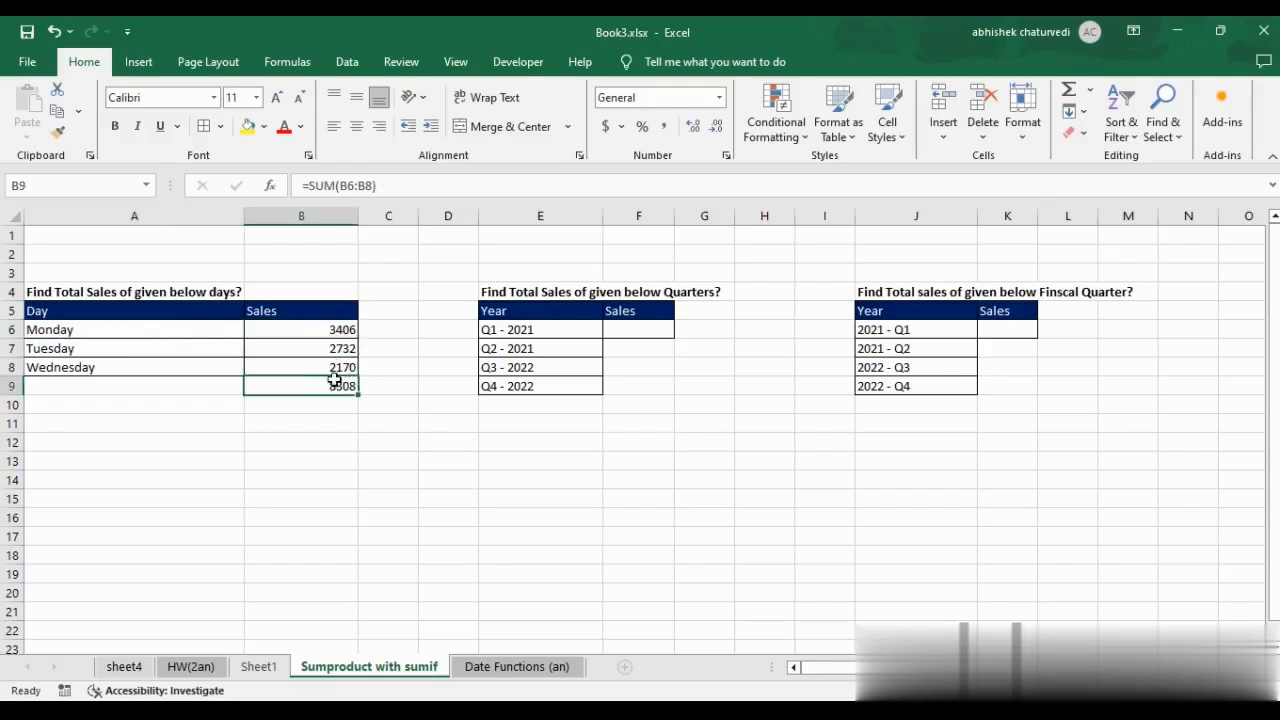
{"action": "left_click", "coordinate": [382, 330]}
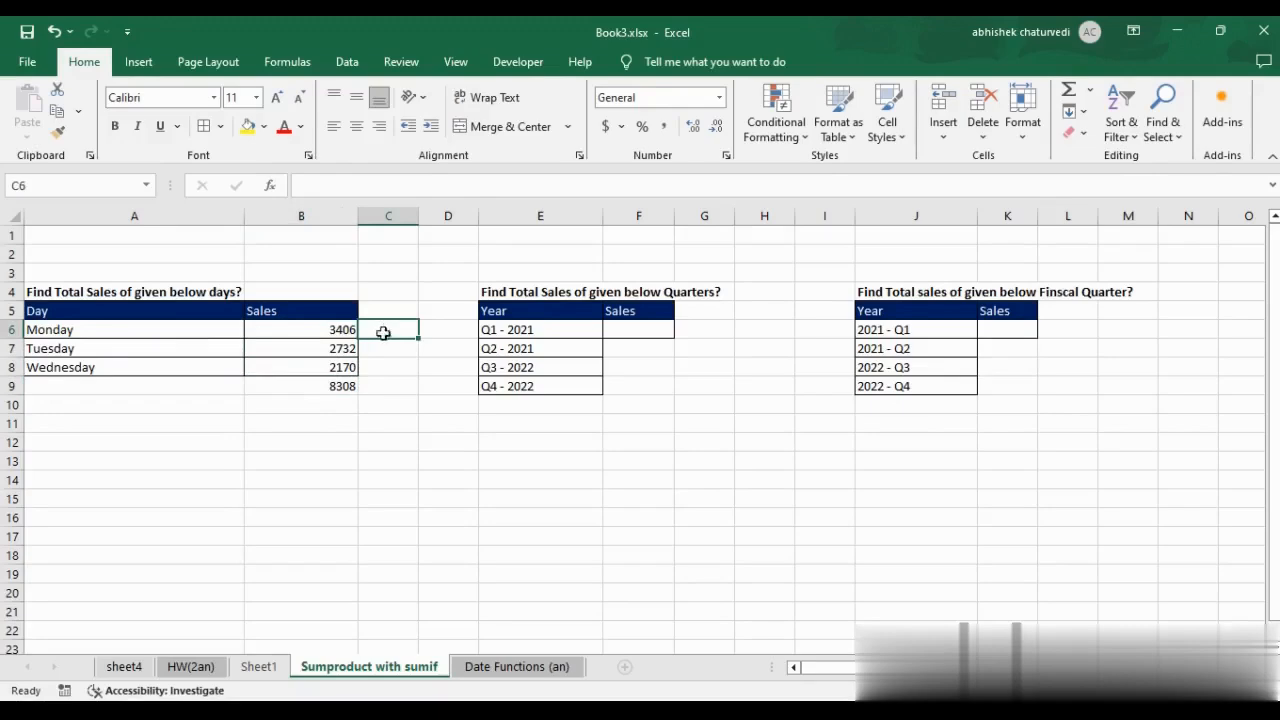
{"action": "left_click", "coordinate": [326, 389]}
Begin a SUMIF formula in C6 with the DAY column Sheet1!$F$62:$F$107 as its absolute range.
{"action": "left_click", "coordinate": [389, 331]}
{"action": "type", "text": "="}
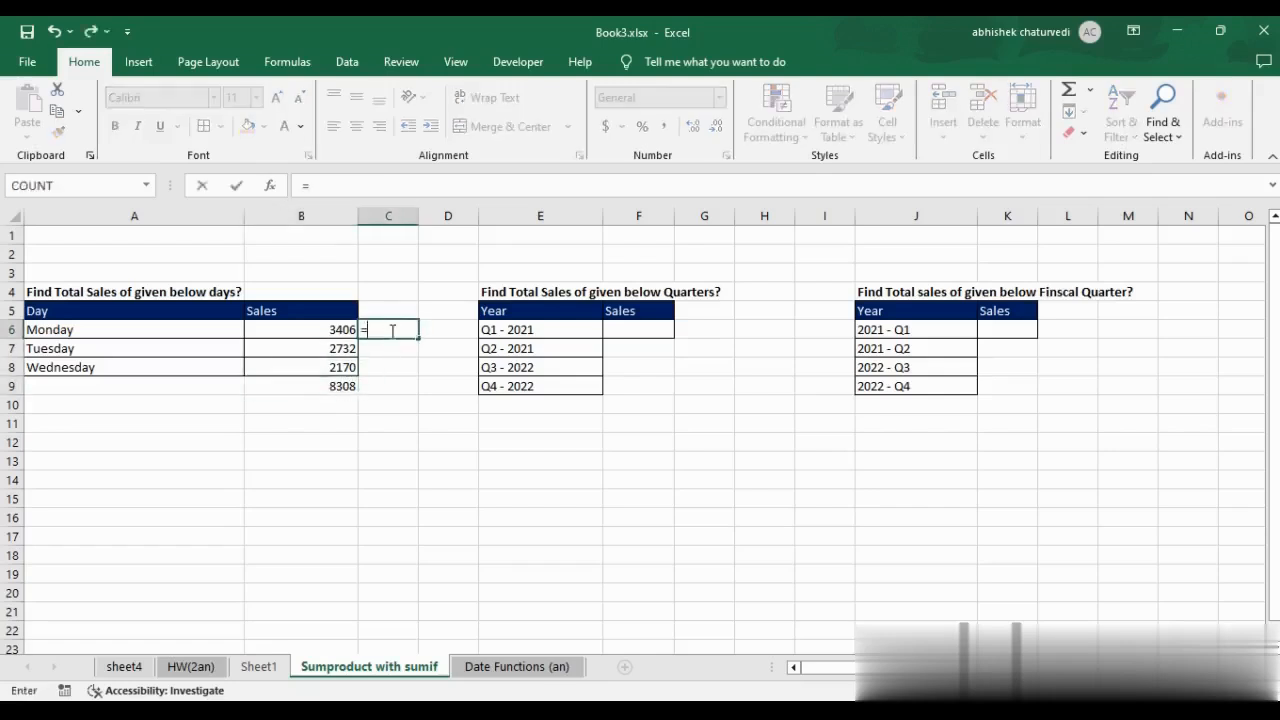
{"action": "type", "text": "sumif("}
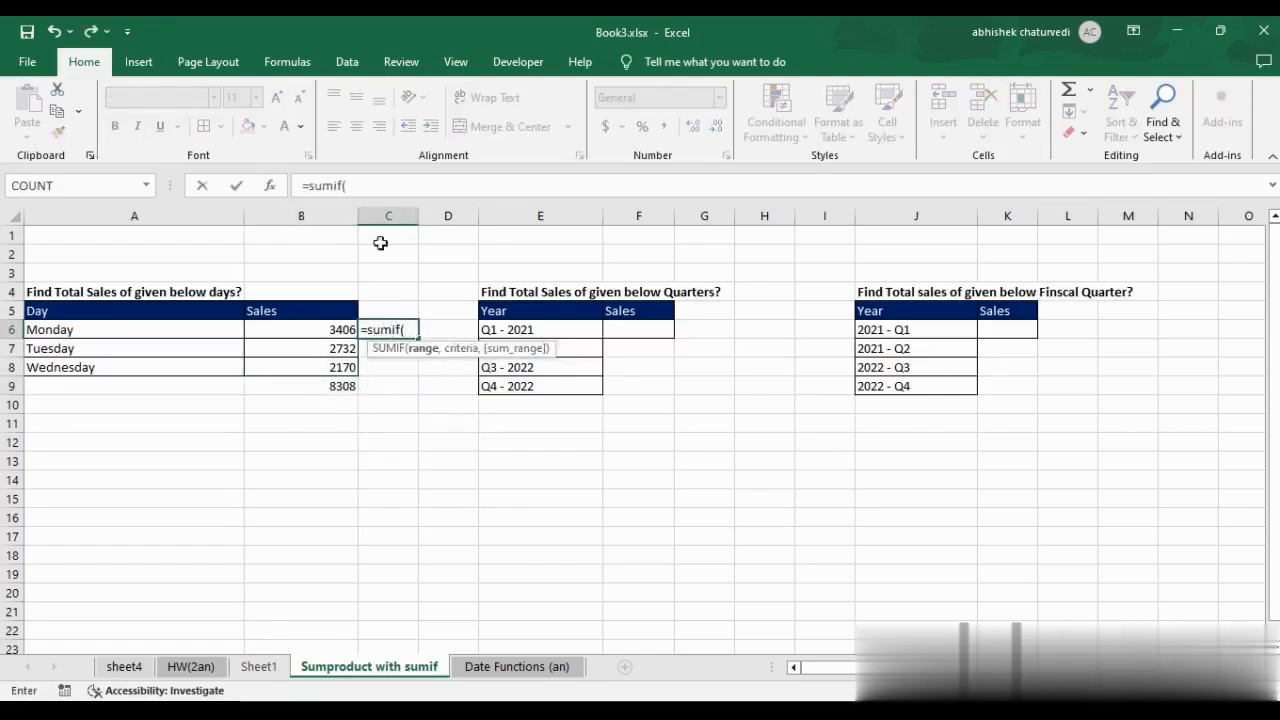
{"action": "left_click", "coordinate": [258, 666]}
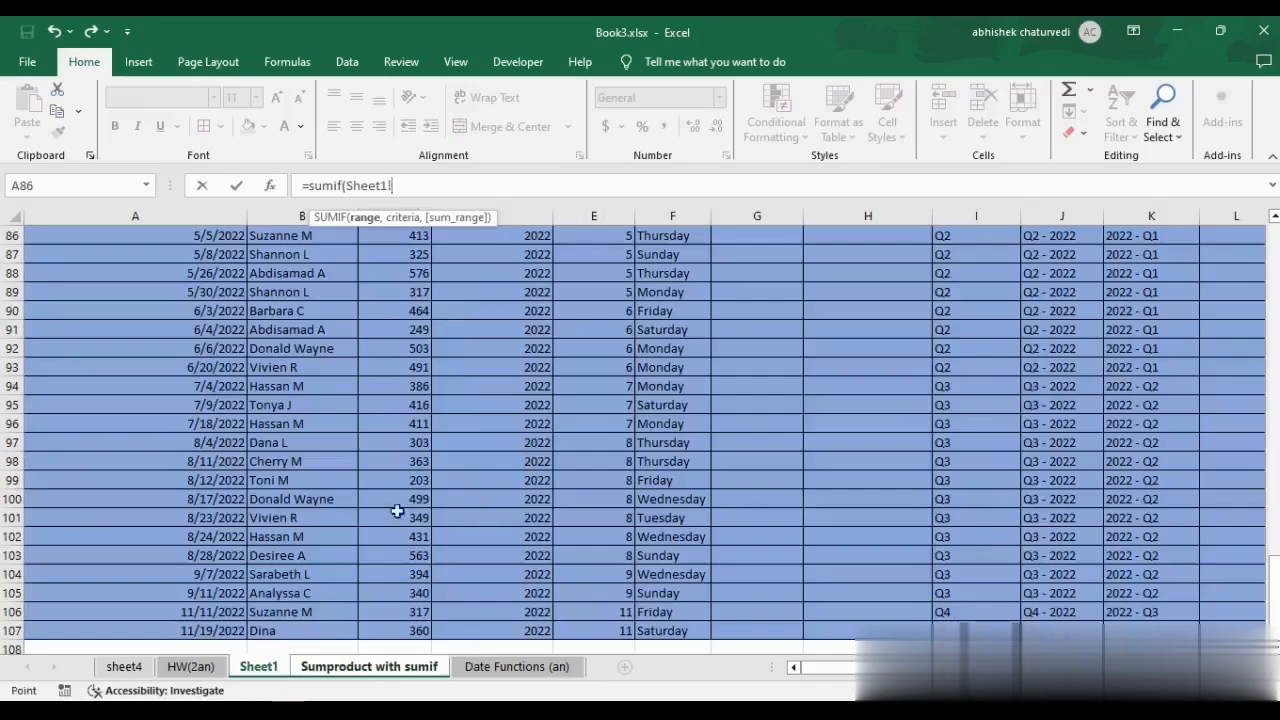
{"action": "left_click", "coordinate": [532, 325]}
{"action": "key", "text": "ctrl+Up"}
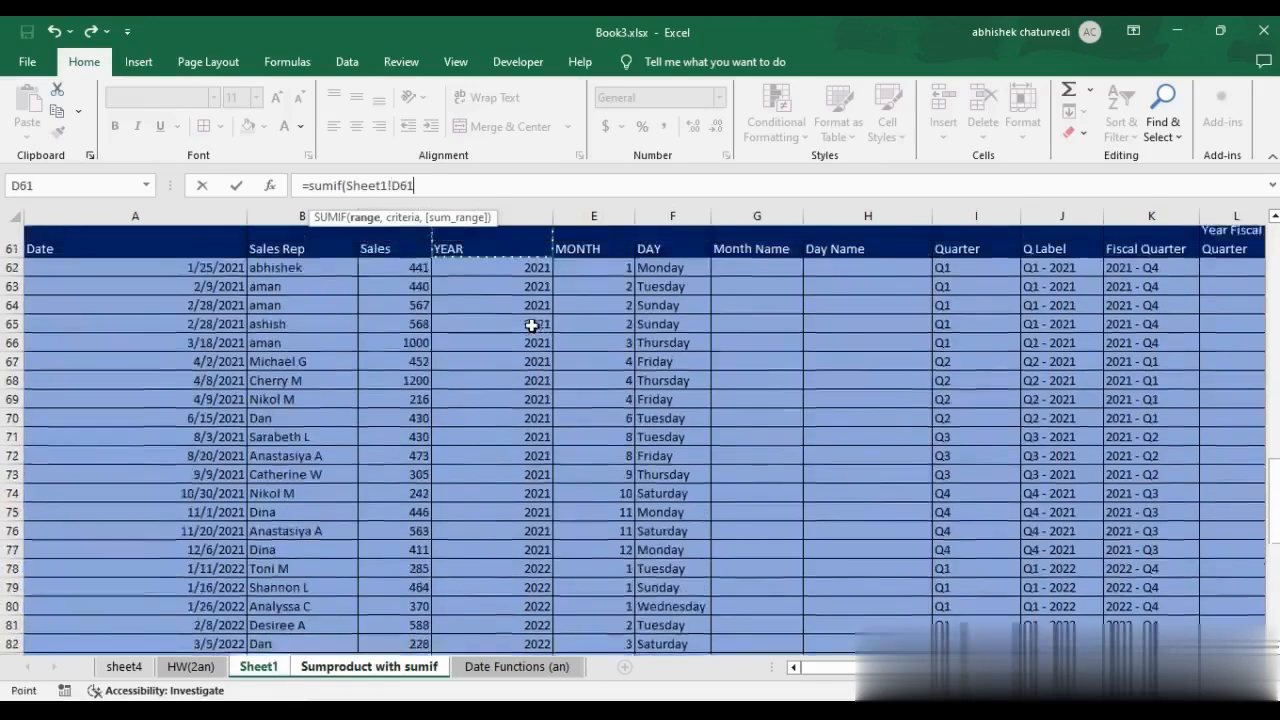
{"action": "key", "text": "Down"}
{"action": "key", "text": "Right"}
{"action": "key", "text": "Right"}
{"action": "key", "text": "ctrl+shift+Down"}
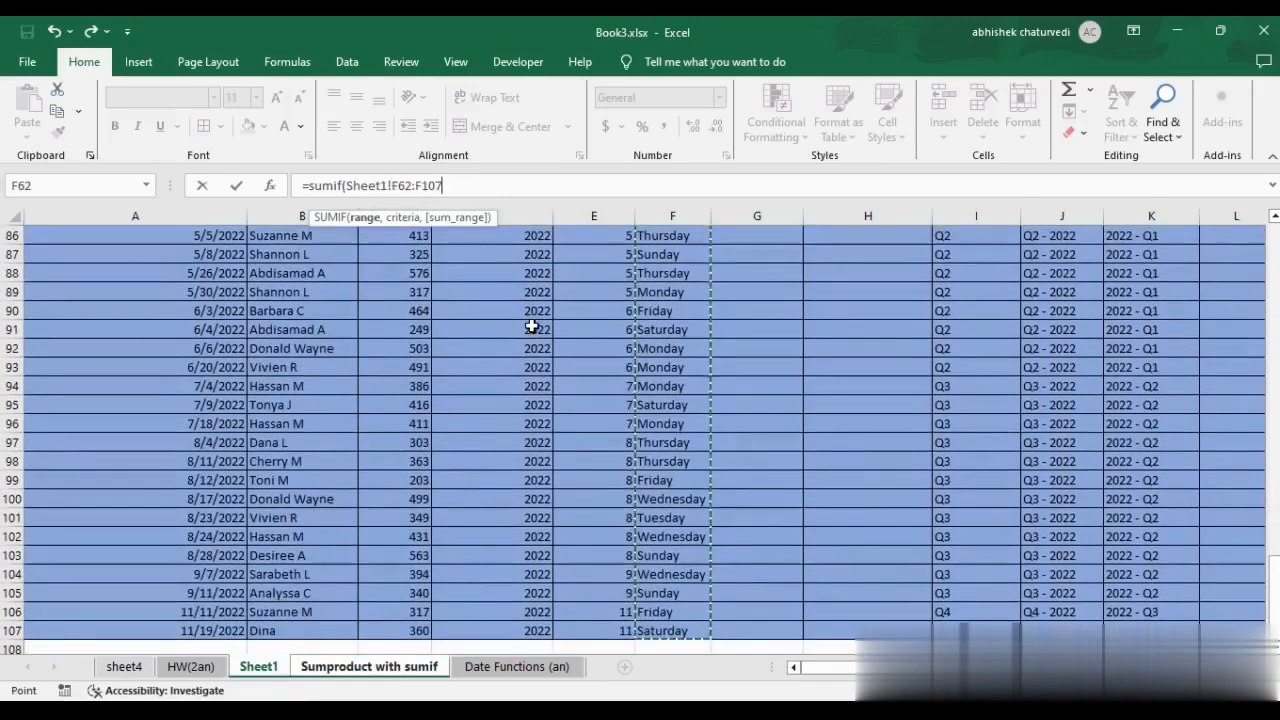
{"action": "key", "text": "F4"}
{"action": "type", "text": ","}
Set the C6 SUMIF's criteria to the three listed days in A6:A8 of the Sumproduct with sumif sheet.
{"action": "left_click", "coordinate": [345, 649]}
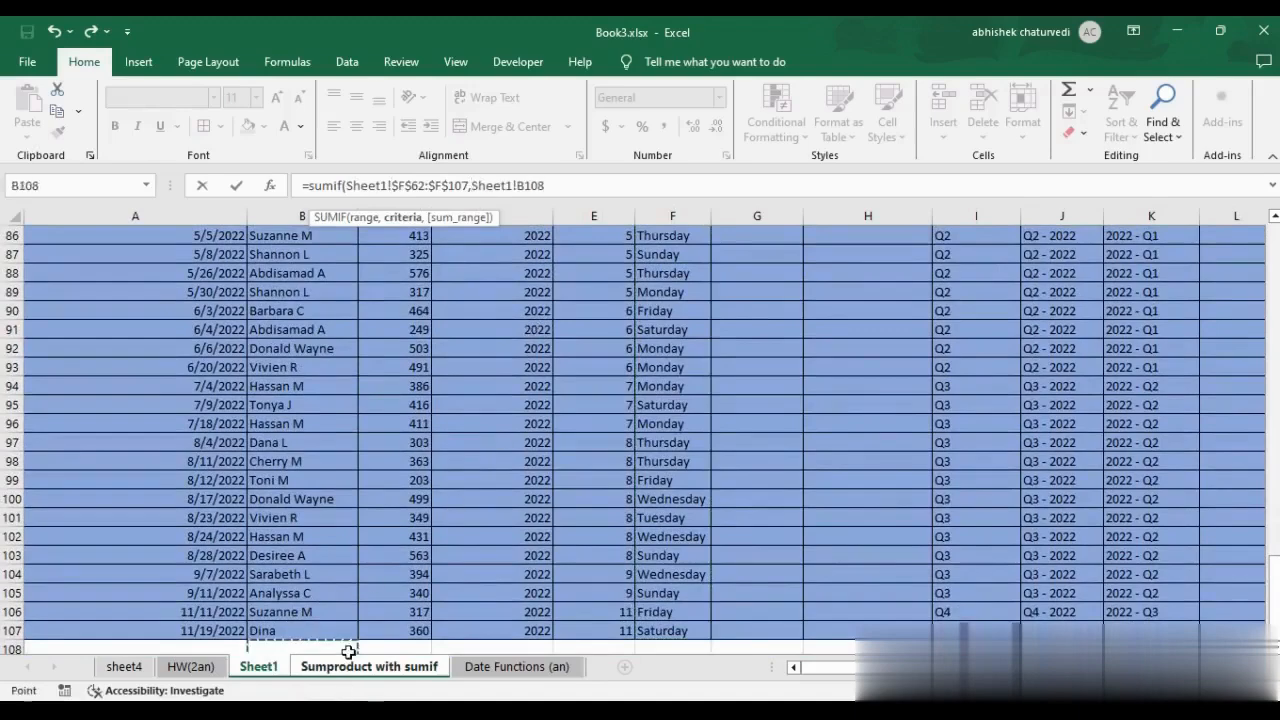
{"action": "left_click", "coordinate": [355, 670]}
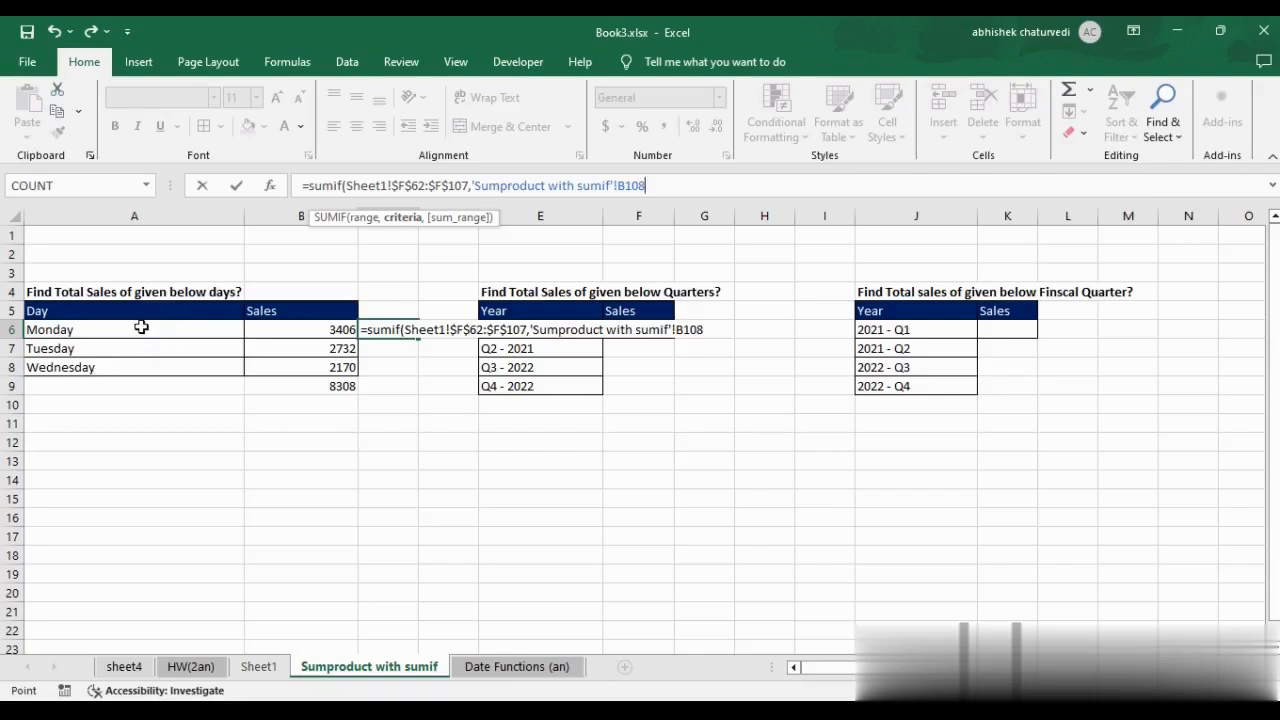
{"action": "left_click_drag", "start_coordinate": [140, 327], "coordinate": [126, 365]}
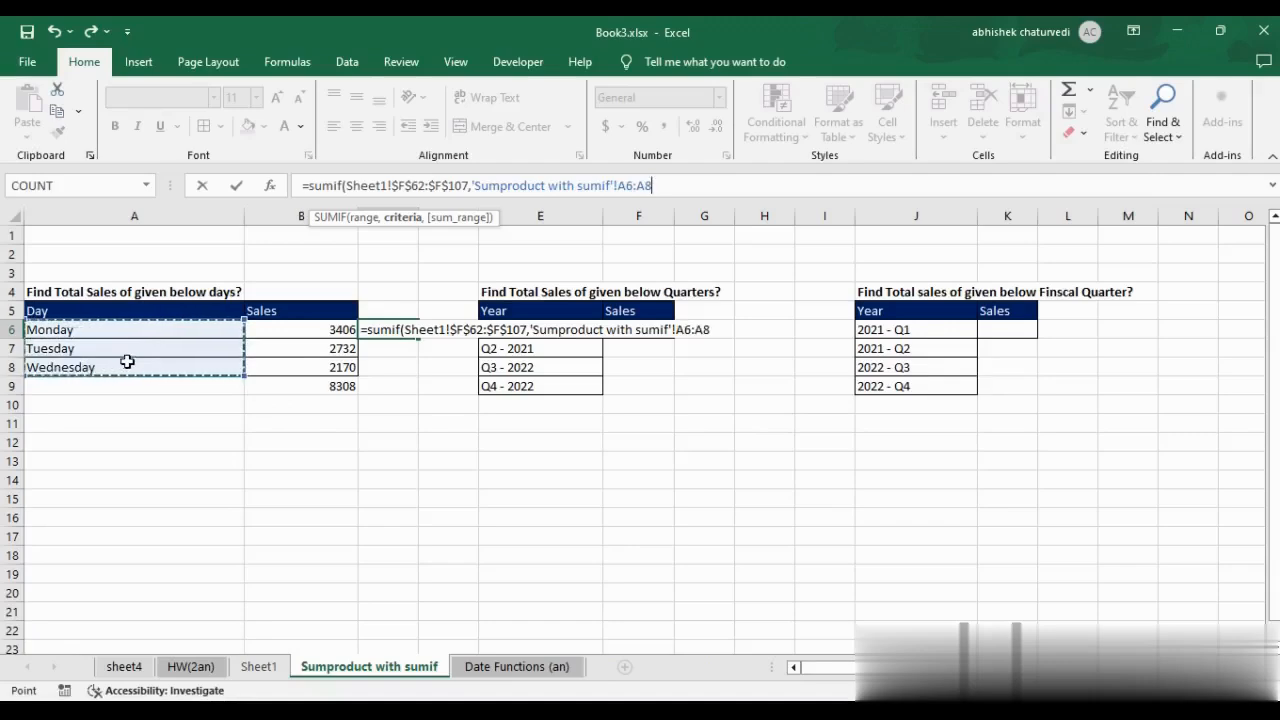
{"action": "type", "text": ","}
Complete the C6 SUMIF with the sales in Sheet1!$C$62:$C$107 as its absolute sum range.
{"action": "left_click", "coordinate": [262, 666]}
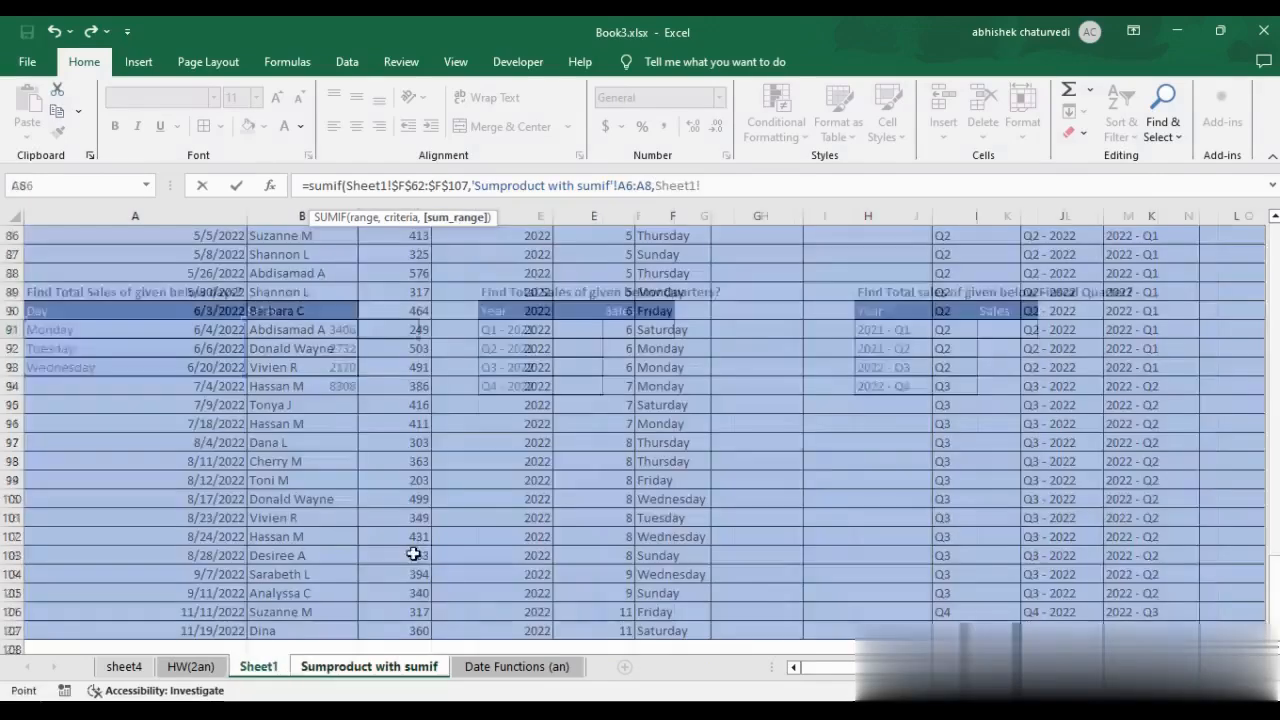
{"action": "left_click", "coordinate": [590, 346]}
{"action": "key", "text": "ctrl+Up"}
{"action": "key", "text": "Down"}
{"action": "key", "text": "Left"}
{"action": "key", "text": "Left"}
{"action": "key", "text": "Left"}
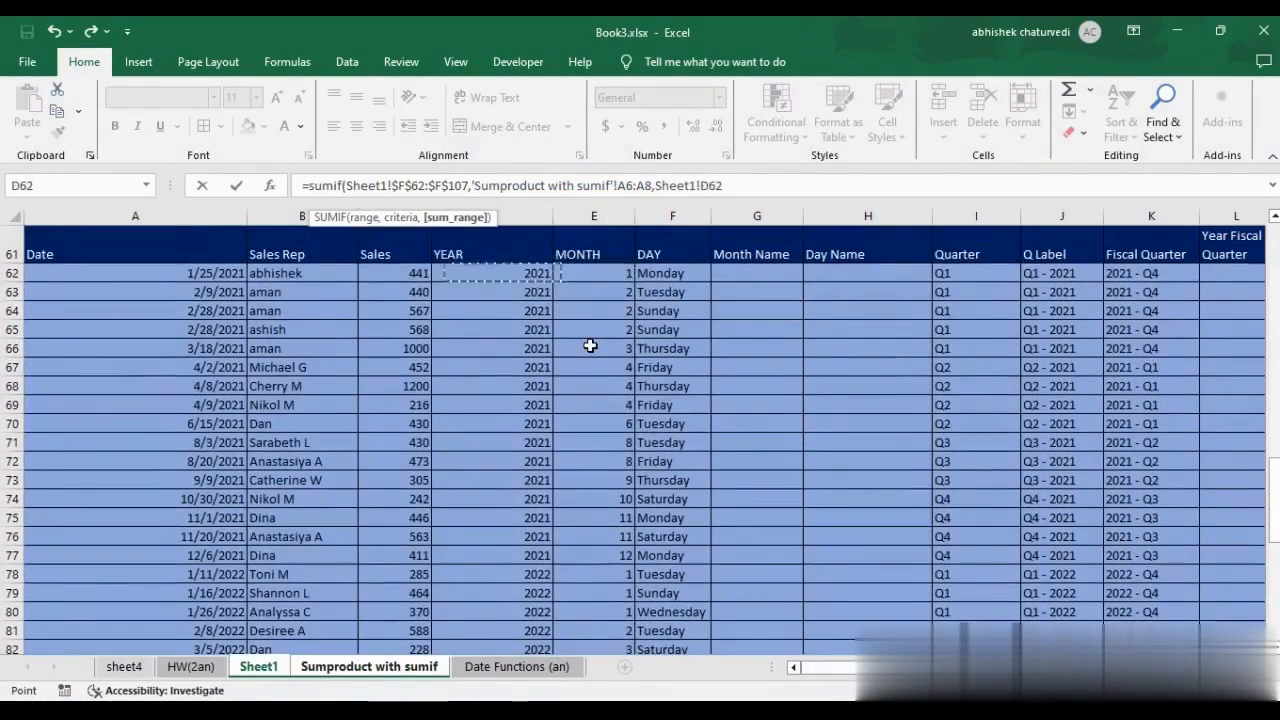
{"action": "key", "text": "Right"}
{"action": "key", "text": "ctrl+shift+Down"}
{"action": "key", "text": "F4"}
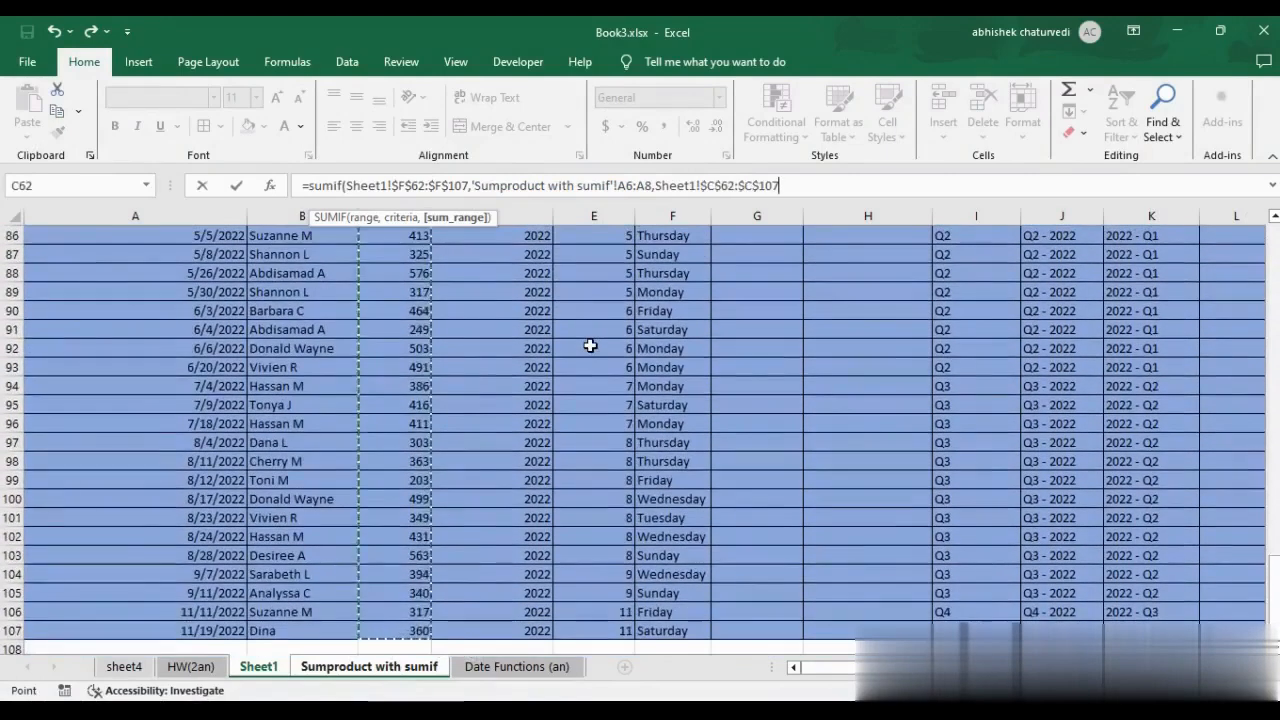
{"action": "type", "text": ")"}
{"action": "key", "text": "ctrl+Return"}
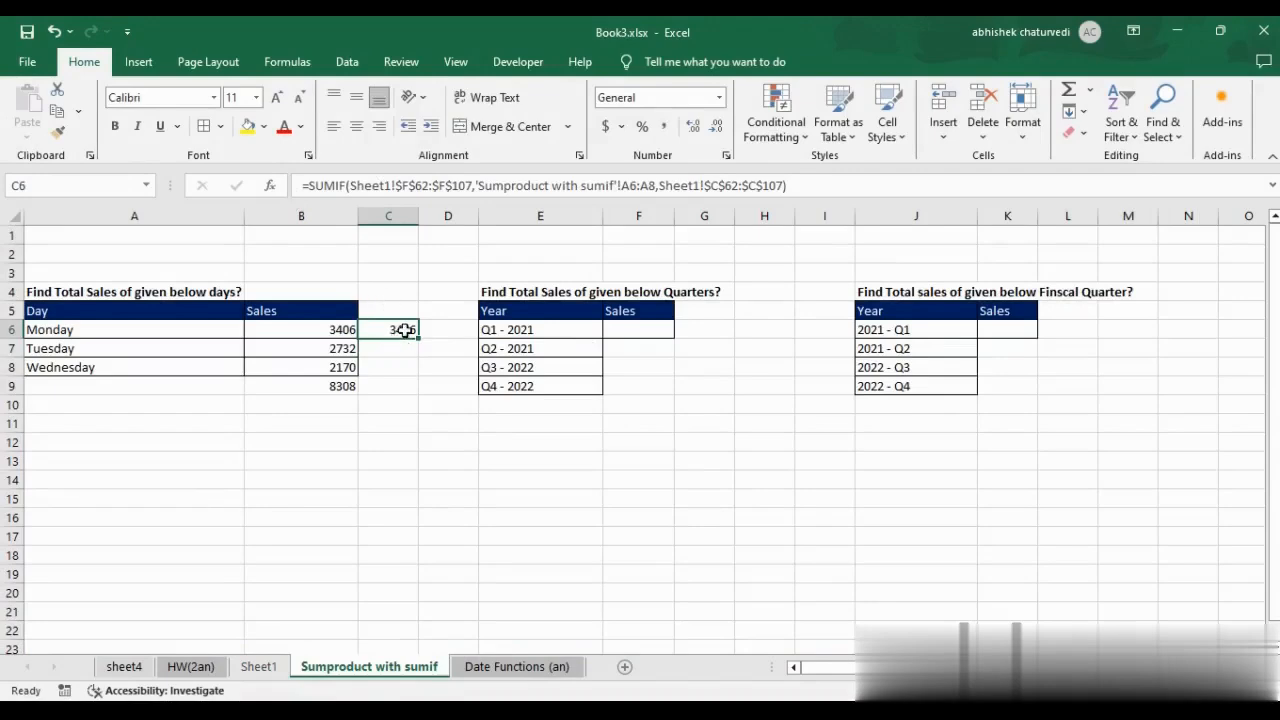
Wrap the C6 SUMIF formula in SUMPRODUCT so that the sales of all three days are added in one cell.
{"action": "left_click", "coordinate": [632, 186]}
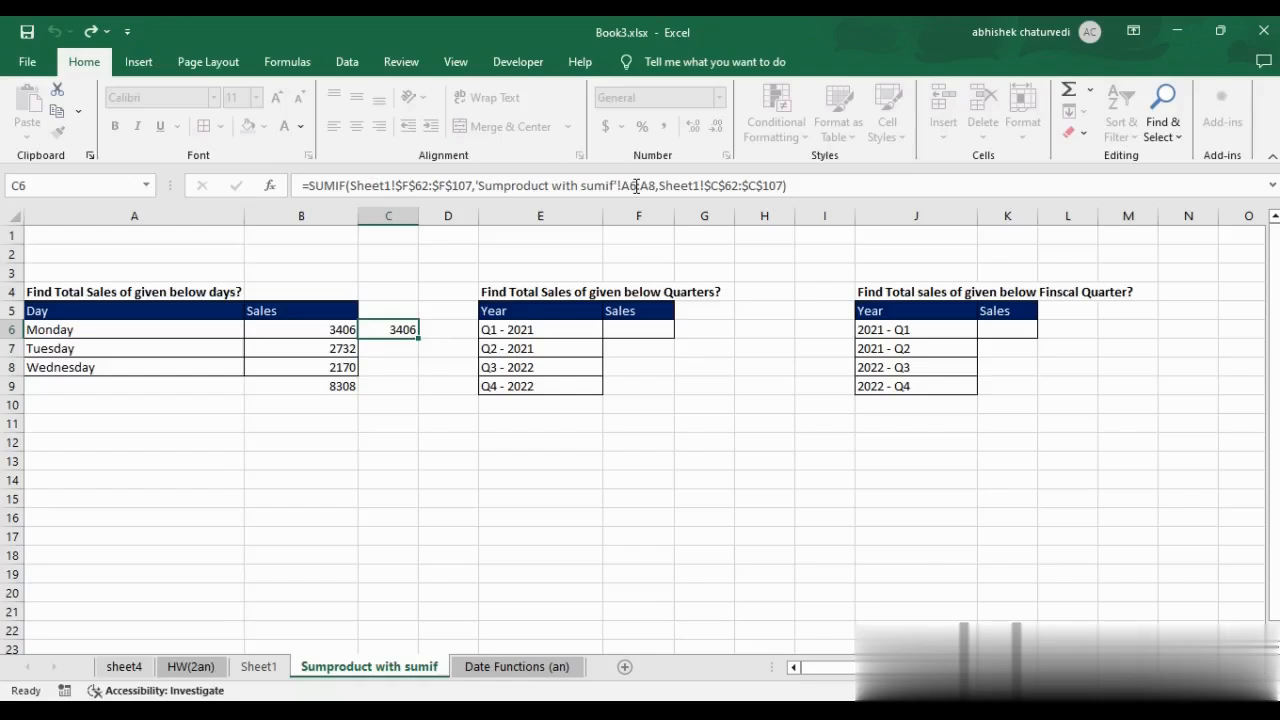
{"action": "key", "text": "Escape"}
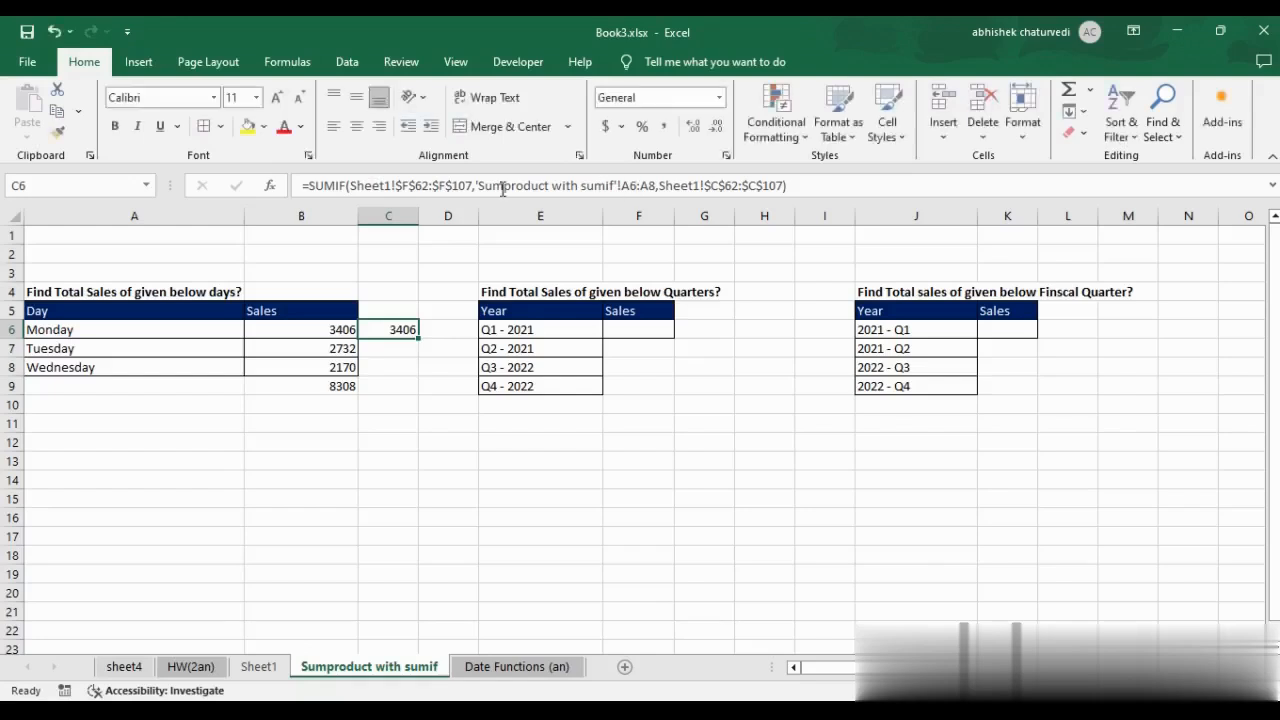
{"action": "left_click", "coordinate": [310, 186]}
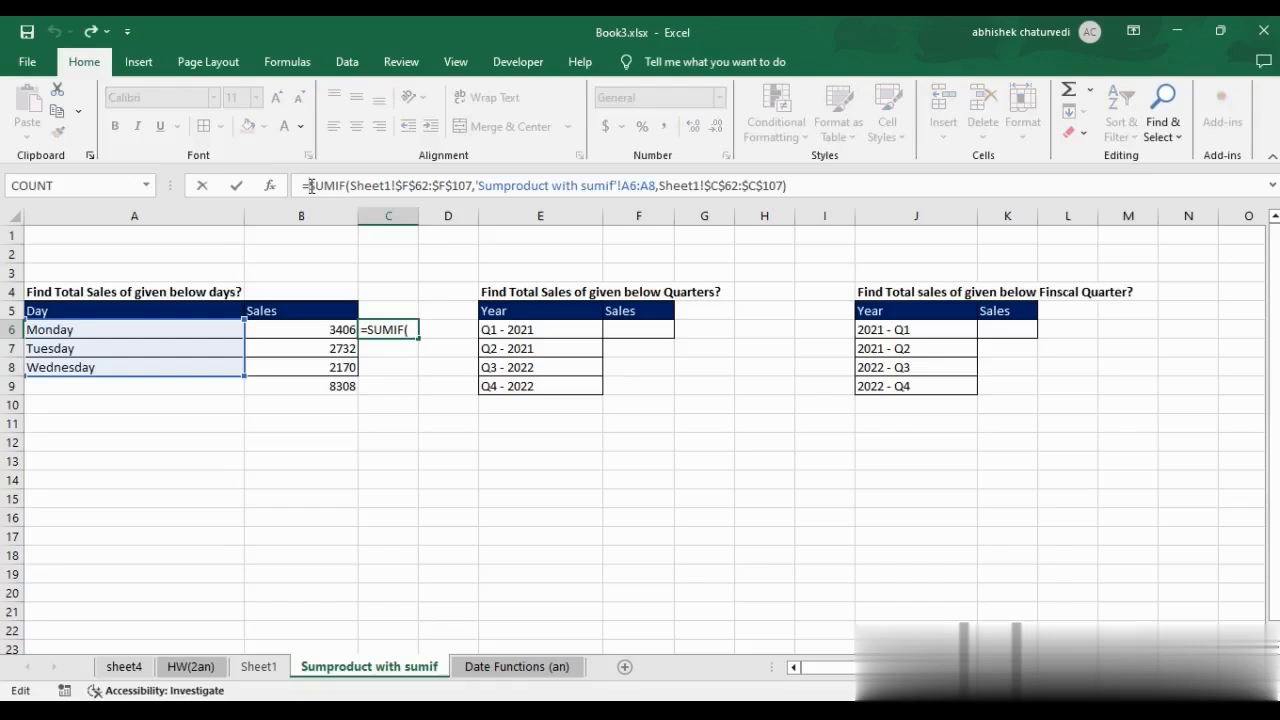
{"action": "type", "text": "sumprodu"}
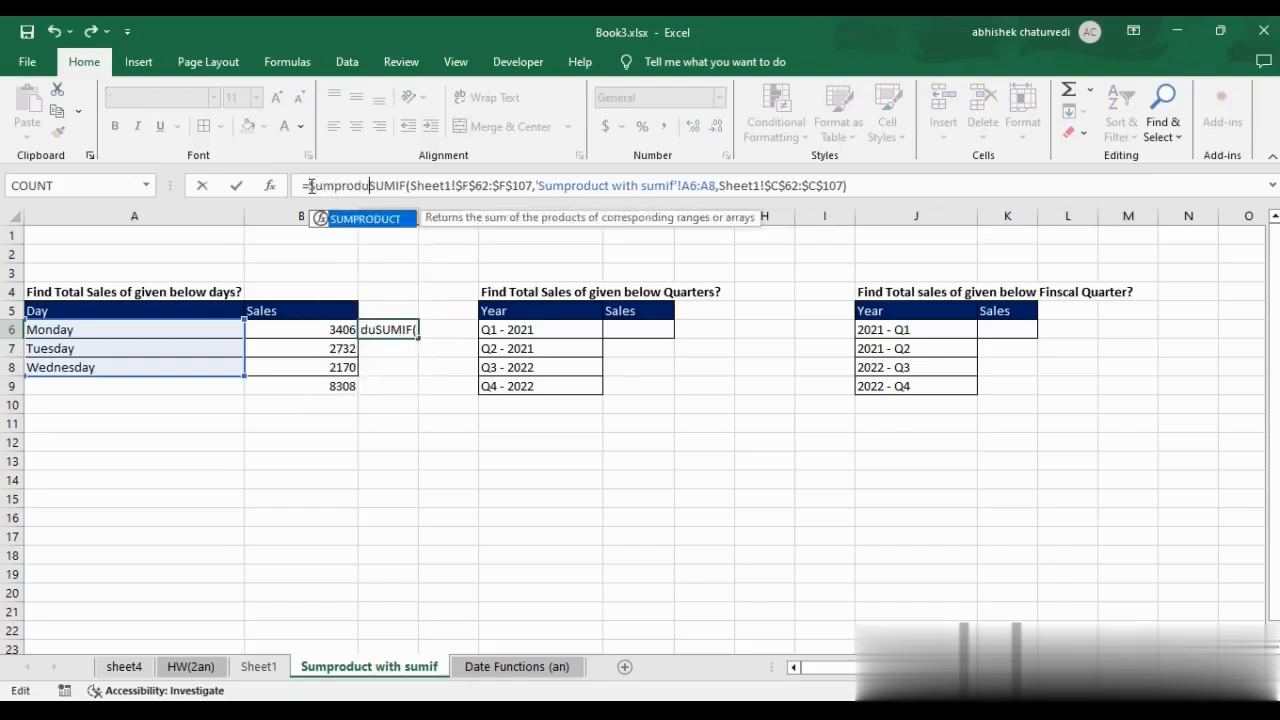
{"action": "key", "text": "Tab"}
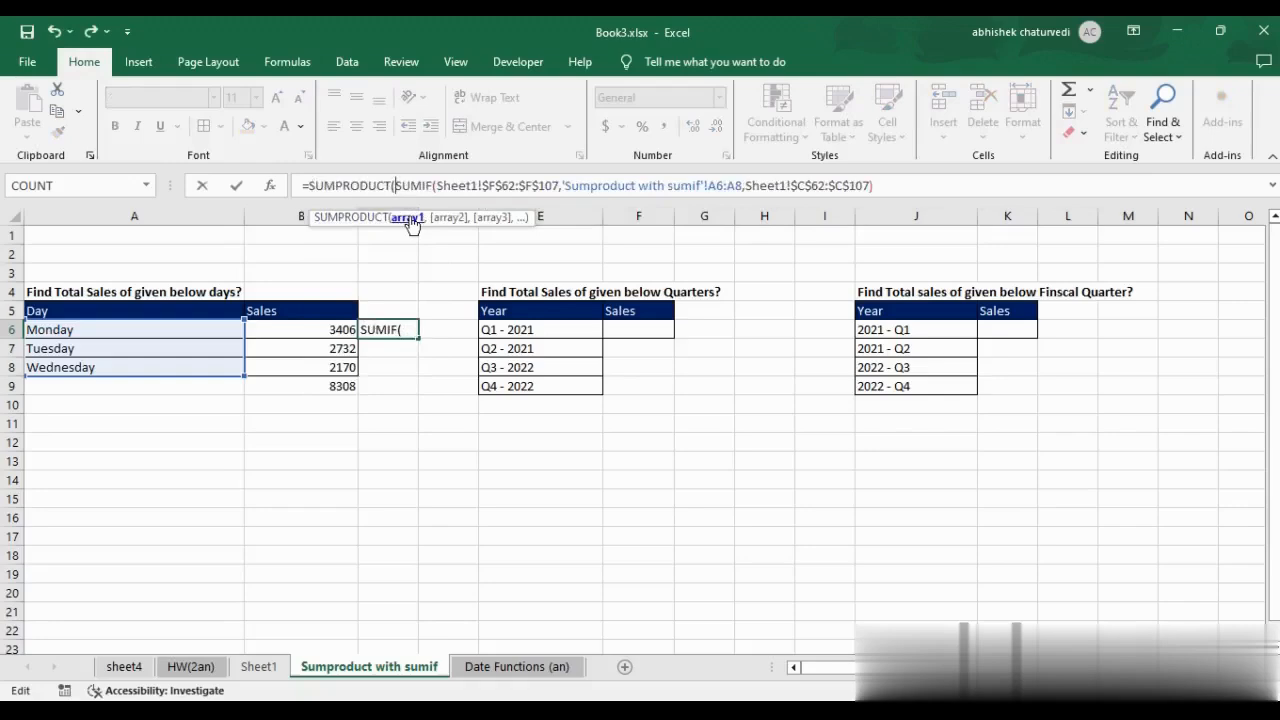
{"action": "left_click_drag", "start_coordinate": [395, 186], "coordinate": [873, 186]}
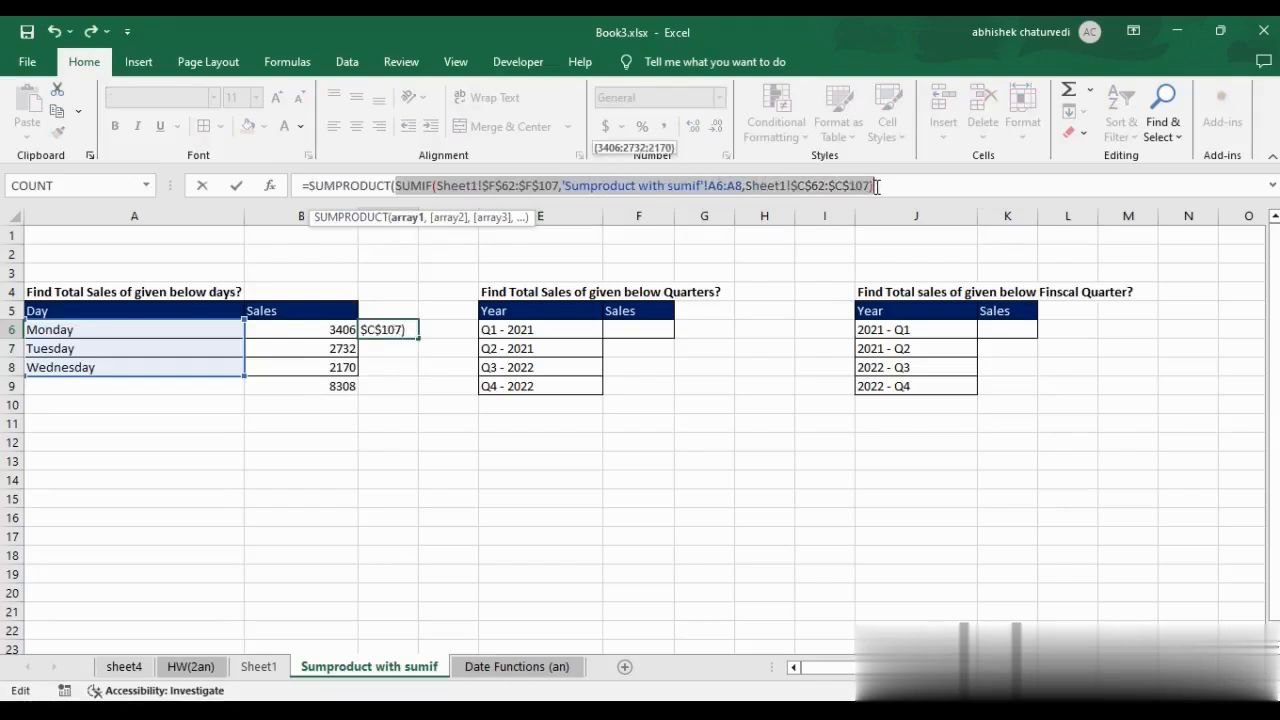
{"action": "left_click_drag", "start_coordinate": [882, 186], "coordinate": [398, 186]}
{"action": "left_click", "coordinate": [901, 185]}
{"action": "type", "text": ")"}
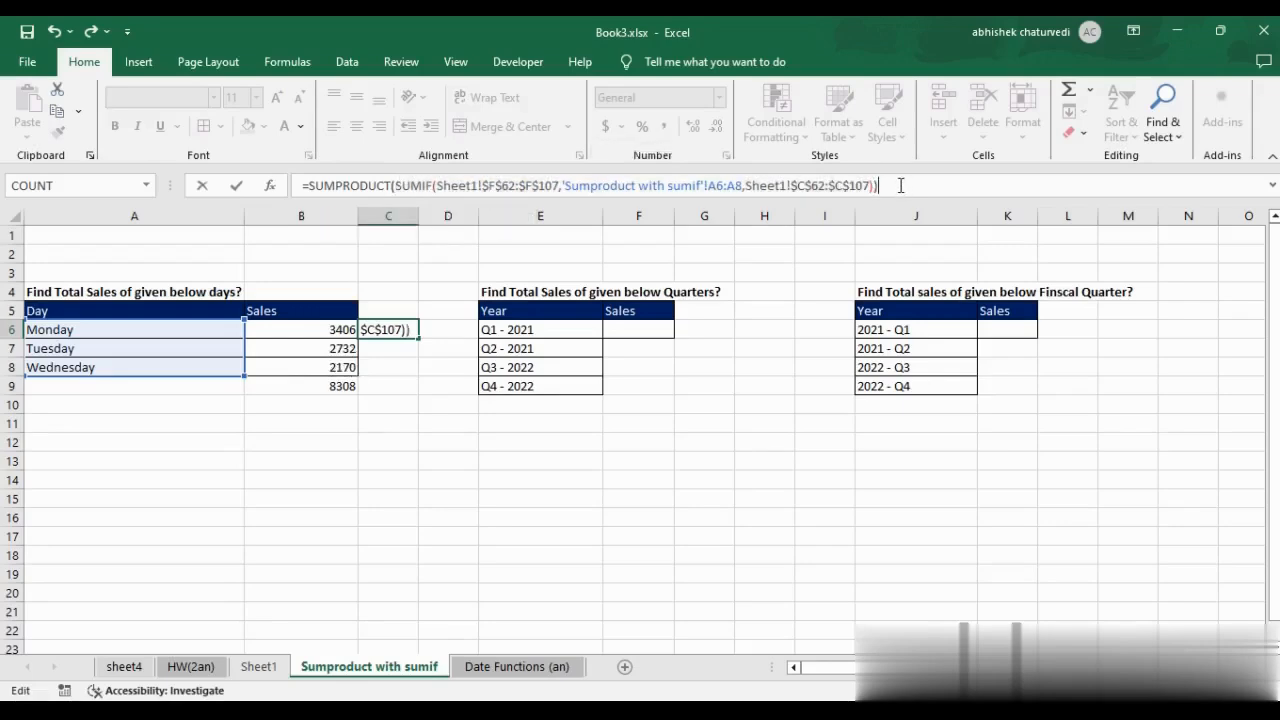
{"action": "key", "text": "Return"}
{"action": "key", "text": "Up"}
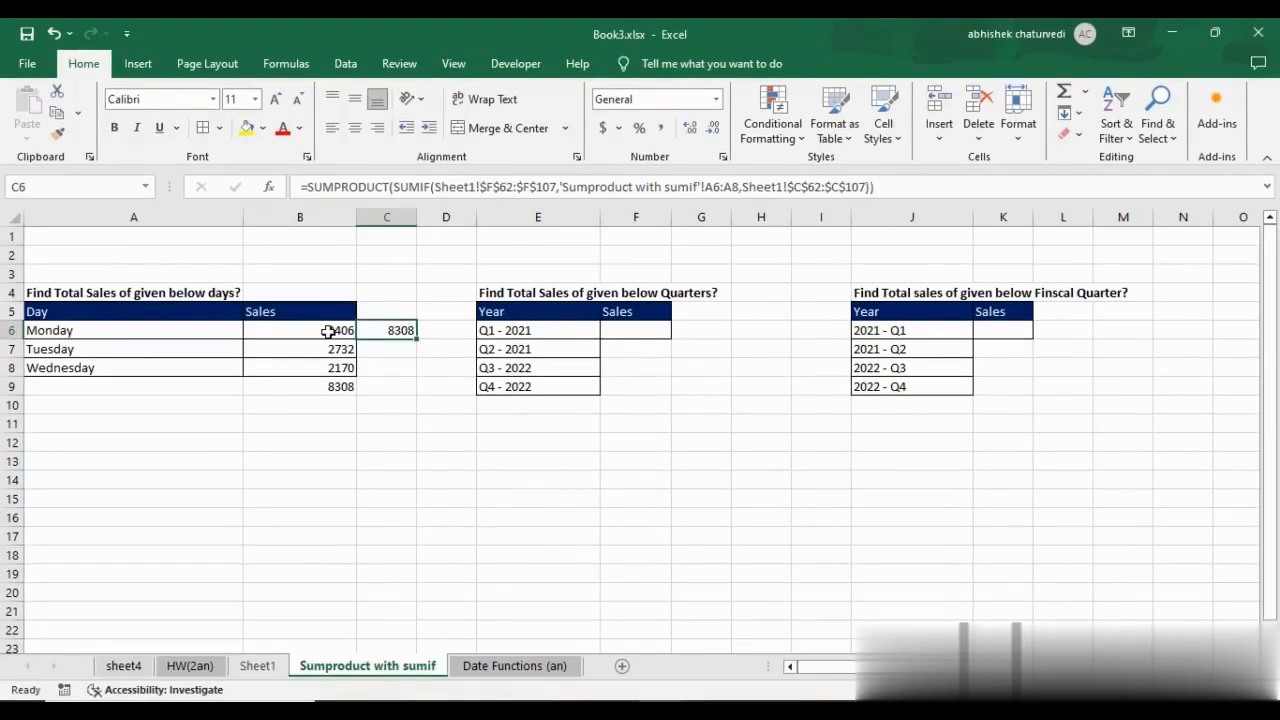
Review the separate SUMIF formulas for the three days in B6:B8.
{"action": "key", "text": "Left"}
{"action": "key", "text": "Down"}
{"action": "key", "text": "Down"}
{"action": "key", "text": "Up"}
{"action": "key", "text": "Up"}
{"action": "key", "text": "Down"}
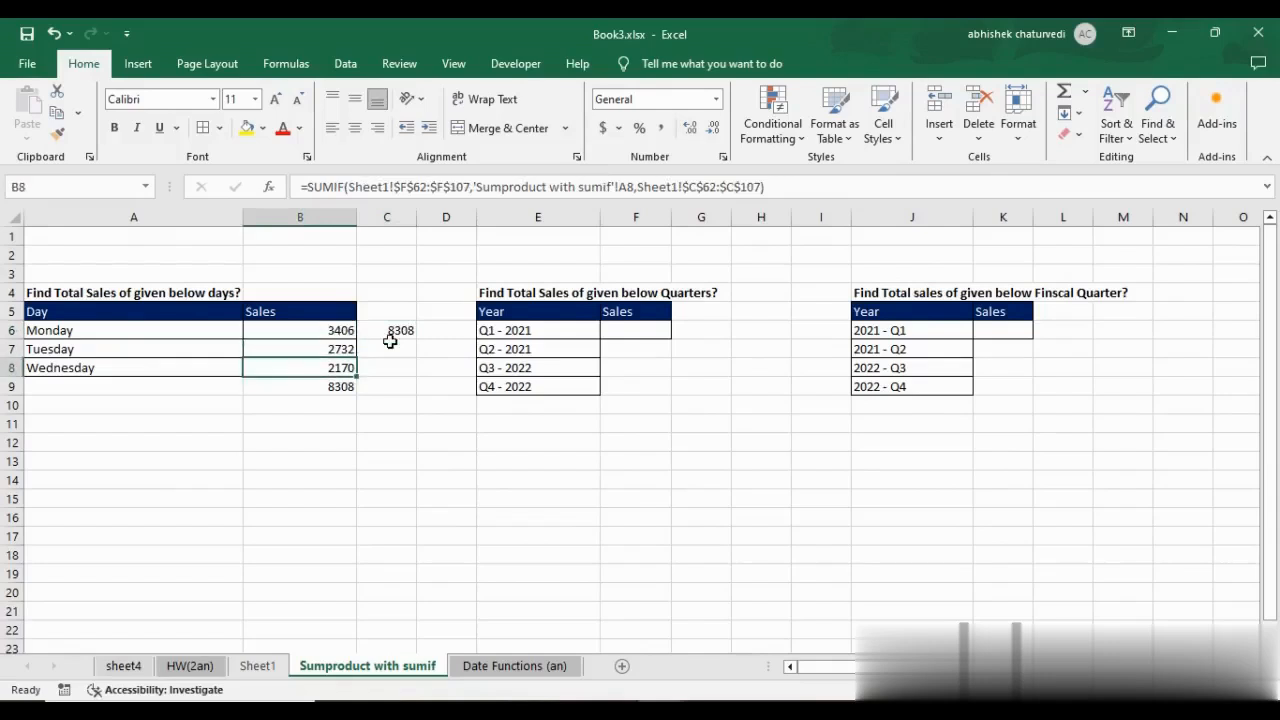
{"action": "key", "text": "Up"}
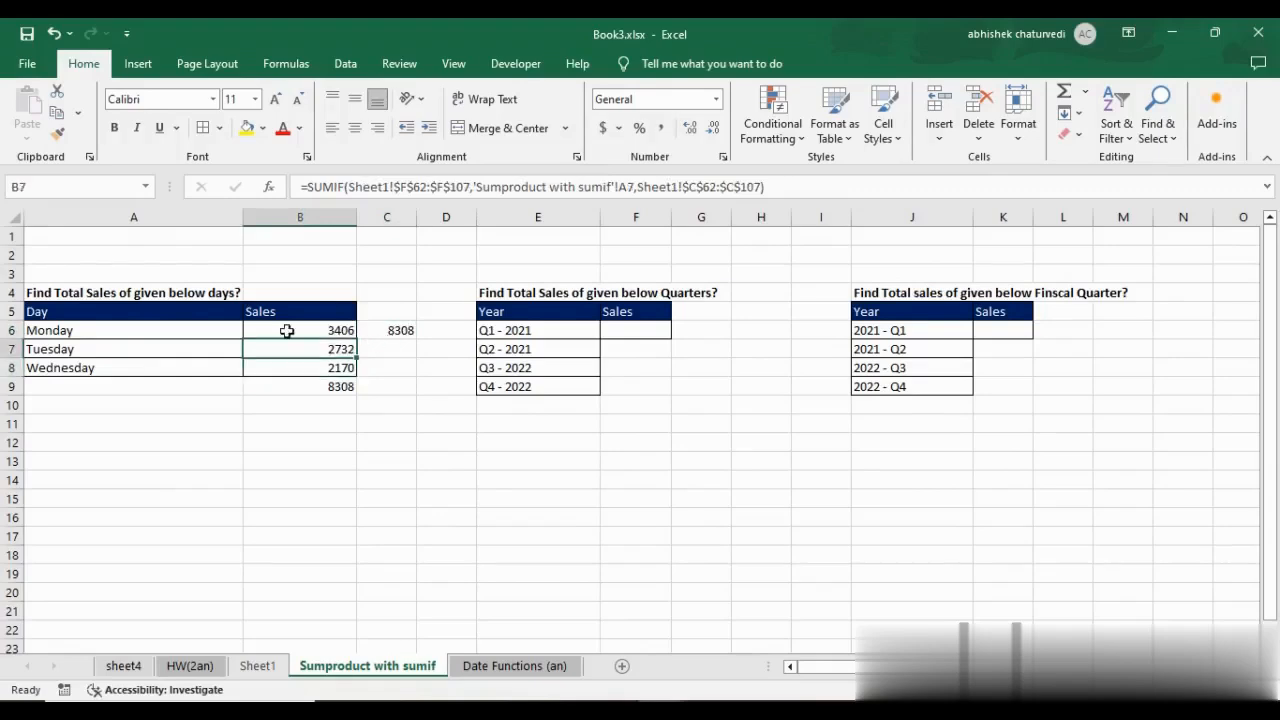
Clear the individual day sales and their total from B6:B9.
{"action": "left_click", "coordinate": [395, 331]}
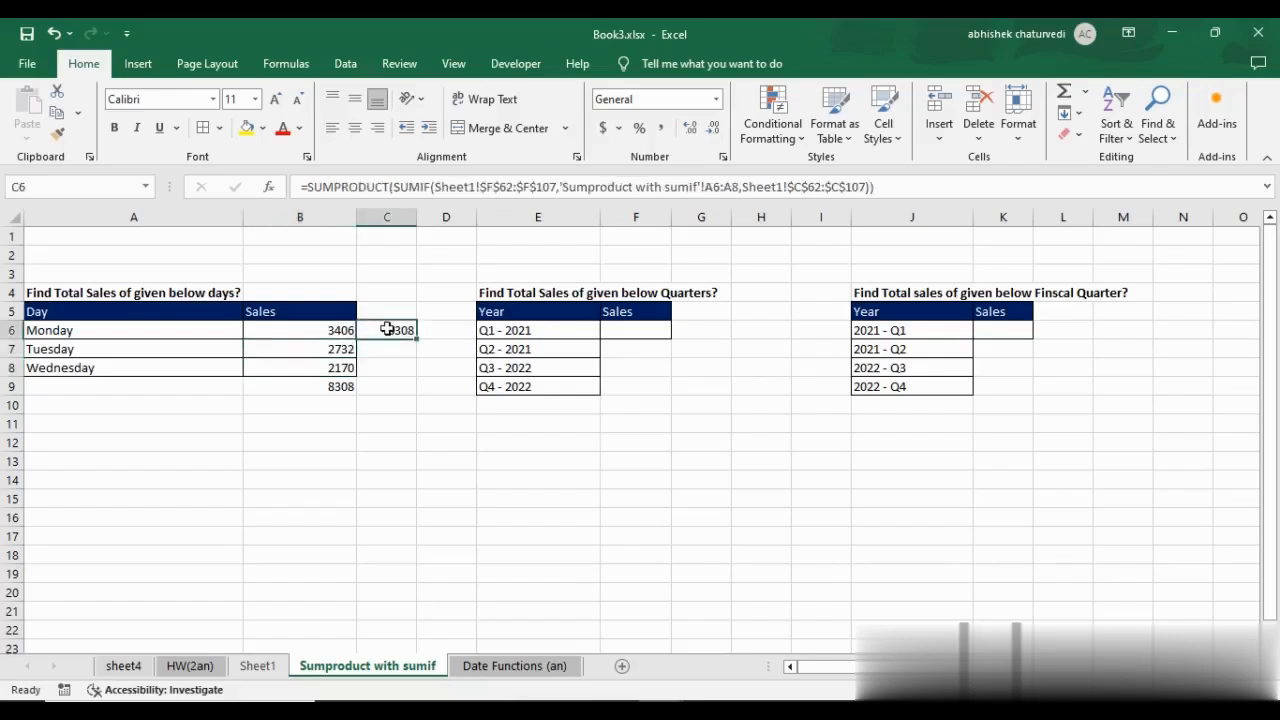
{"action": "left_click_drag", "start_coordinate": [326, 332], "coordinate": [334, 390]}
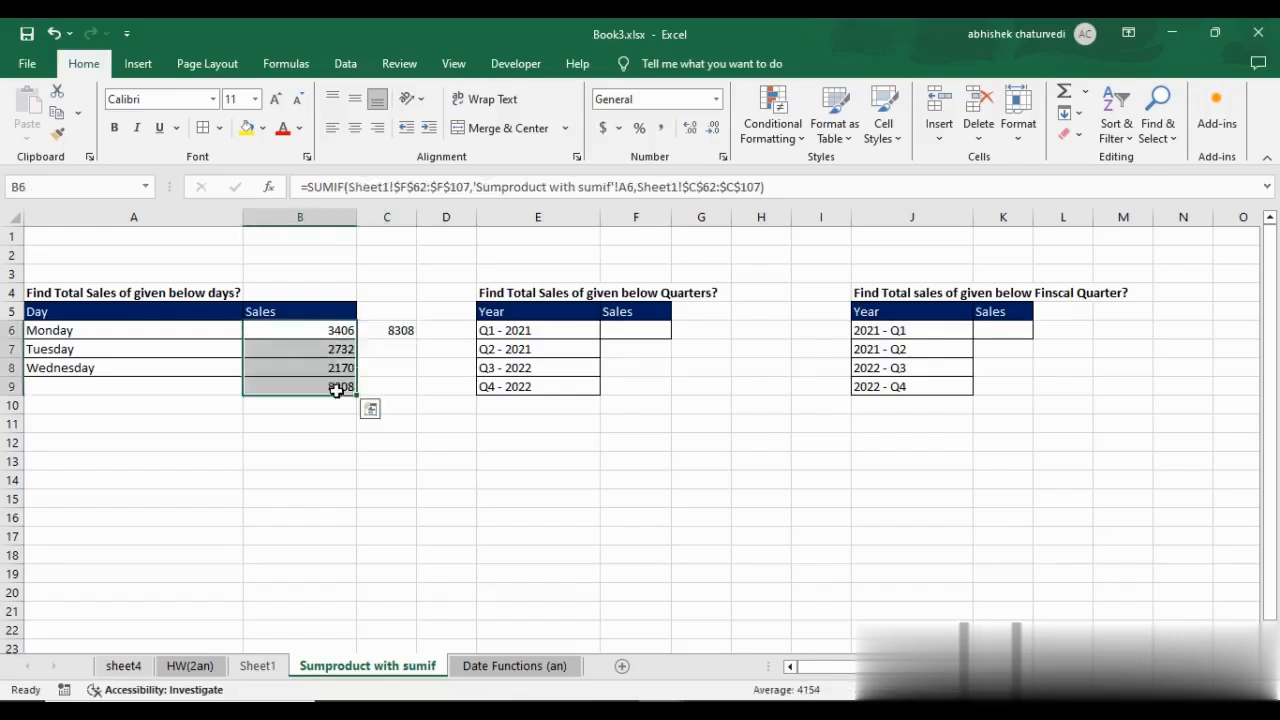
{"action": "key", "text": "Delete"}
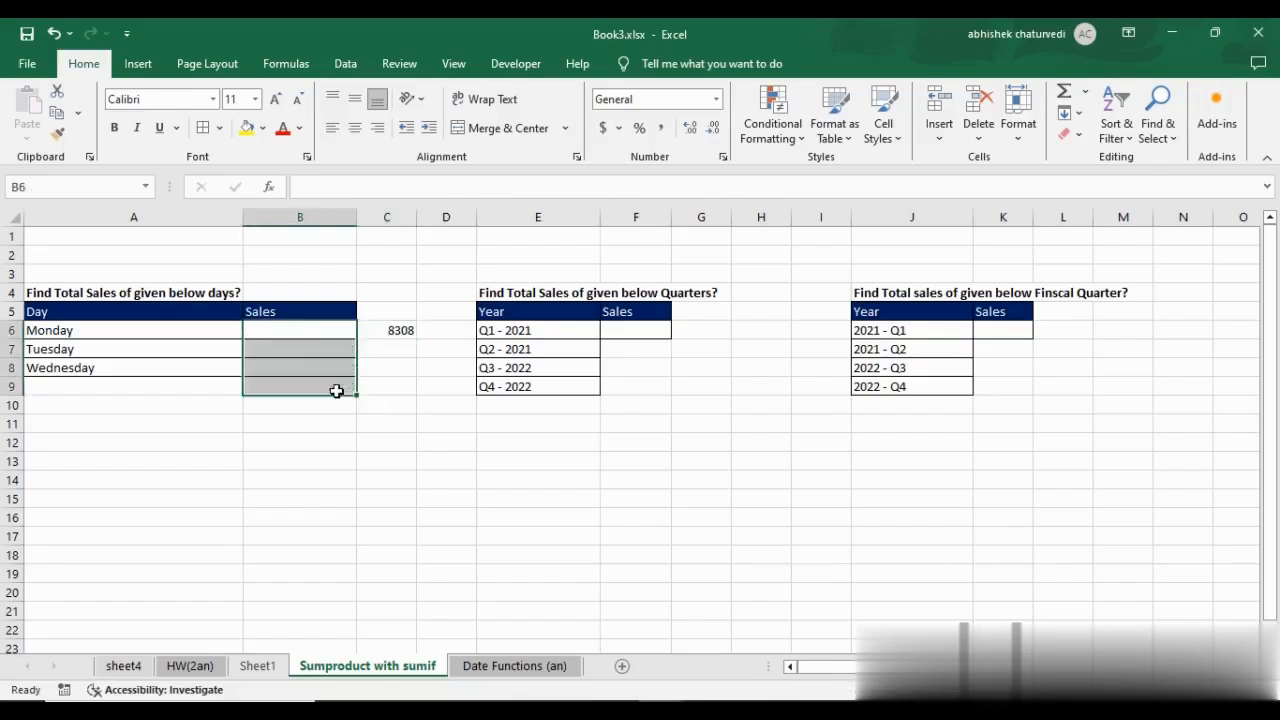
Try to copy the SUMPRODUCT formula from C6 into B6 with its relative criteria range A6:A8.
{"action": "left_click", "coordinate": [386, 332]}
{"action": "key", "text": "ctrl+c"}
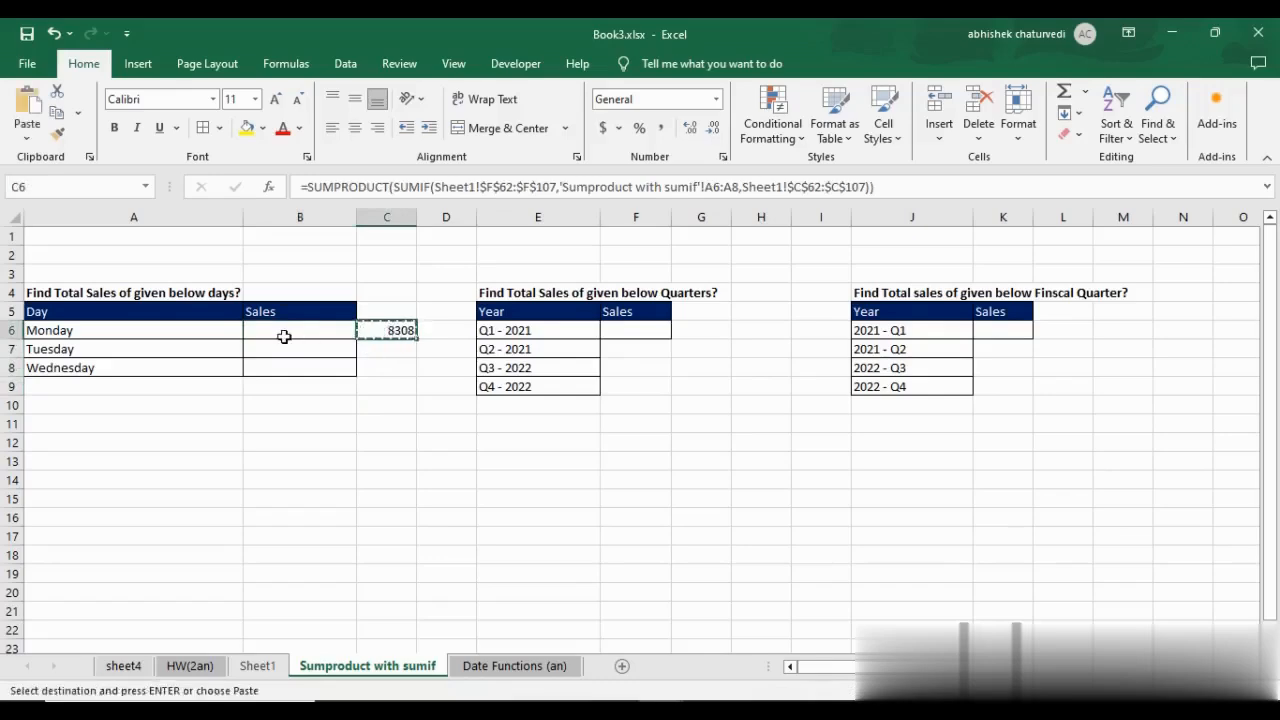
{"action": "left_click", "coordinate": [286, 332]}
{"action": "key", "text": "ctrl+v"}
{"action": "left_click", "coordinate": [313, 364]}
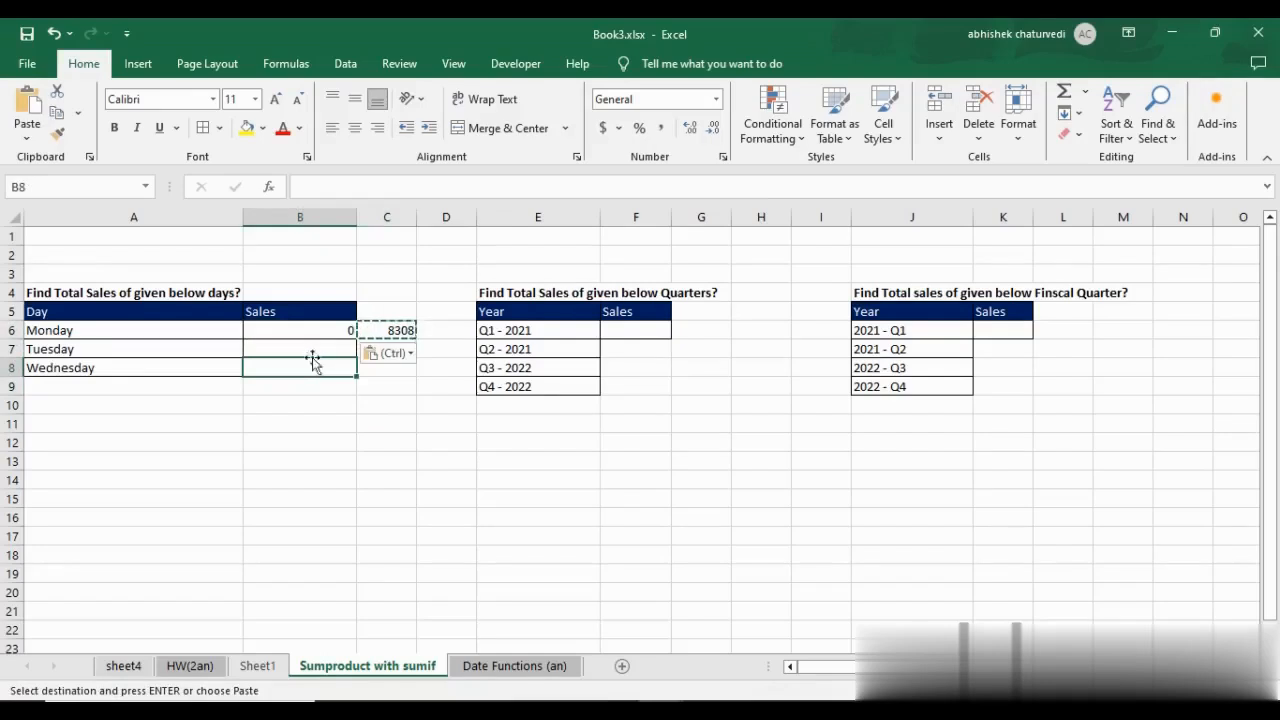
{"action": "left_click", "coordinate": [384, 331]}
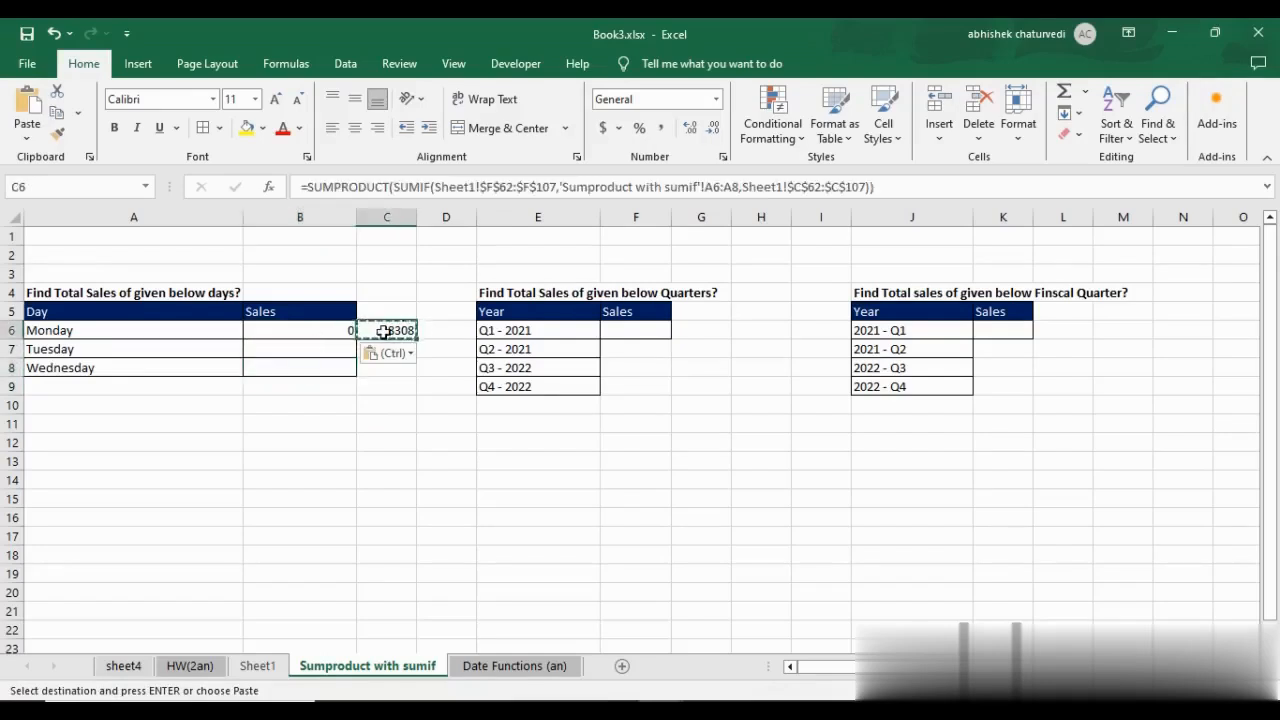
{"action": "key", "text": "ctrl"}
{"action": "left_click", "coordinate": [491, 479]}
{"action": "key", "text": "Escape"}
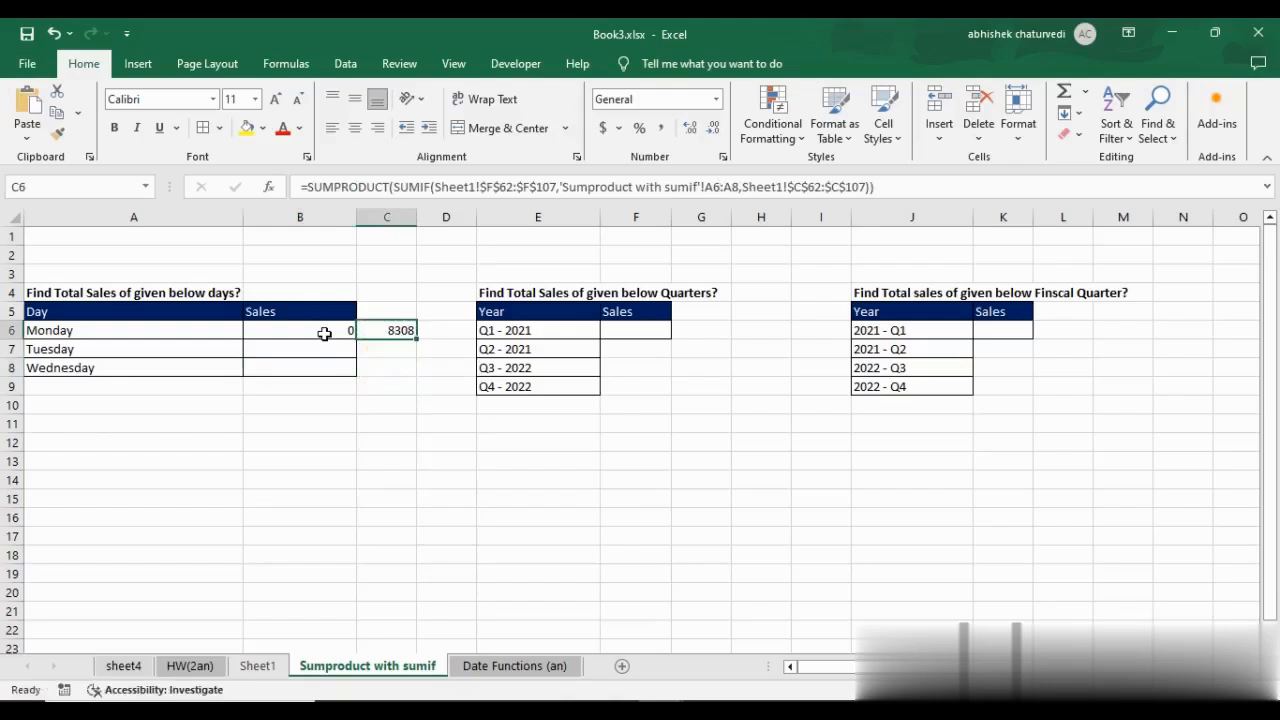
{"action": "key", "text": "ctrl+c"}
{"action": "left_click", "coordinate": [343, 330]}
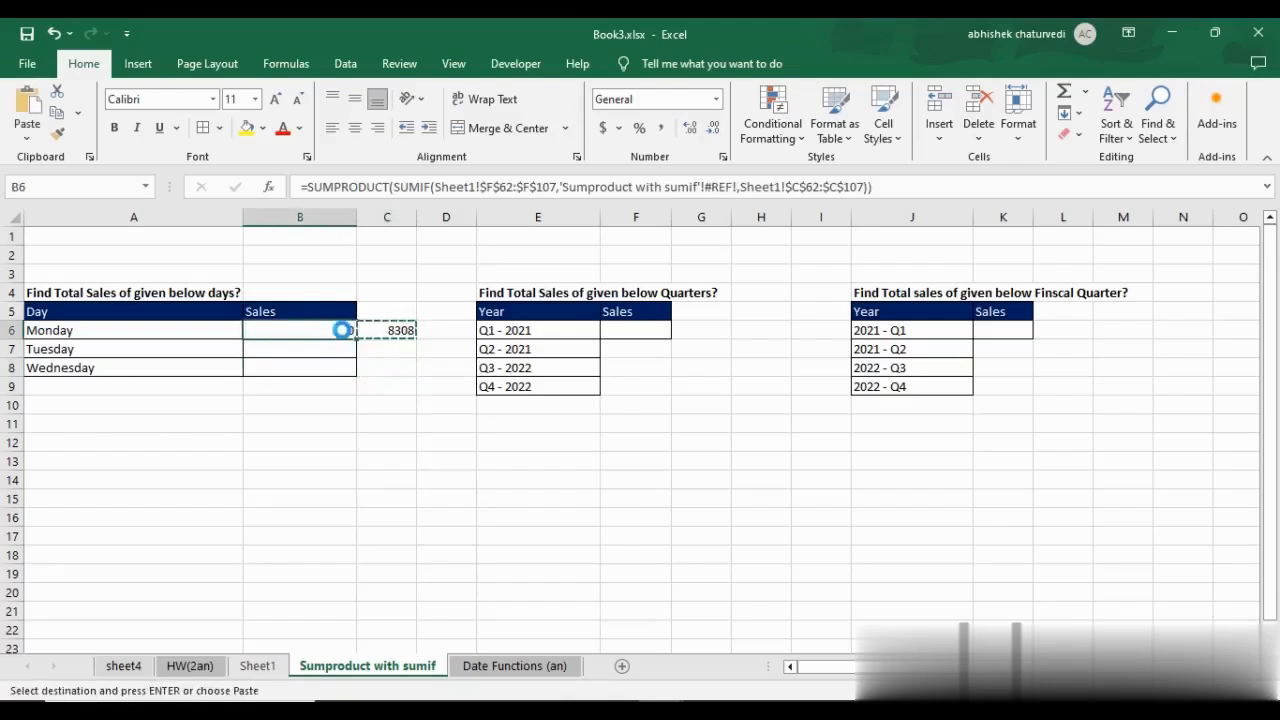
{"action": "key", "text": "ctrl+v"}
{"action": "key", "text": "Escape"}
Make the criteria range in the C6 SUMPRODUCT formula absolute as $A$6:$A$8.
{"action": "double_click", "coordinate": [396, 330]}
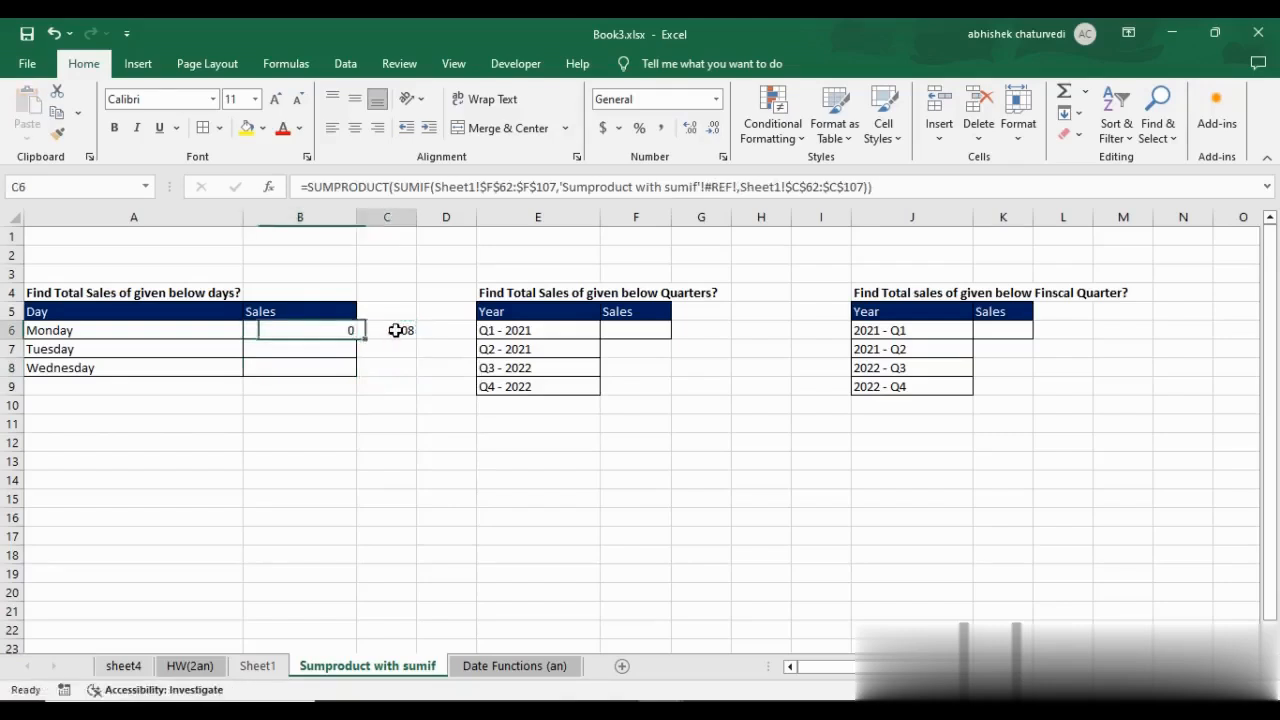
{"action": "left_click_drag", "start_coordinate": [706, 187], "coordinate": [736, 188]}
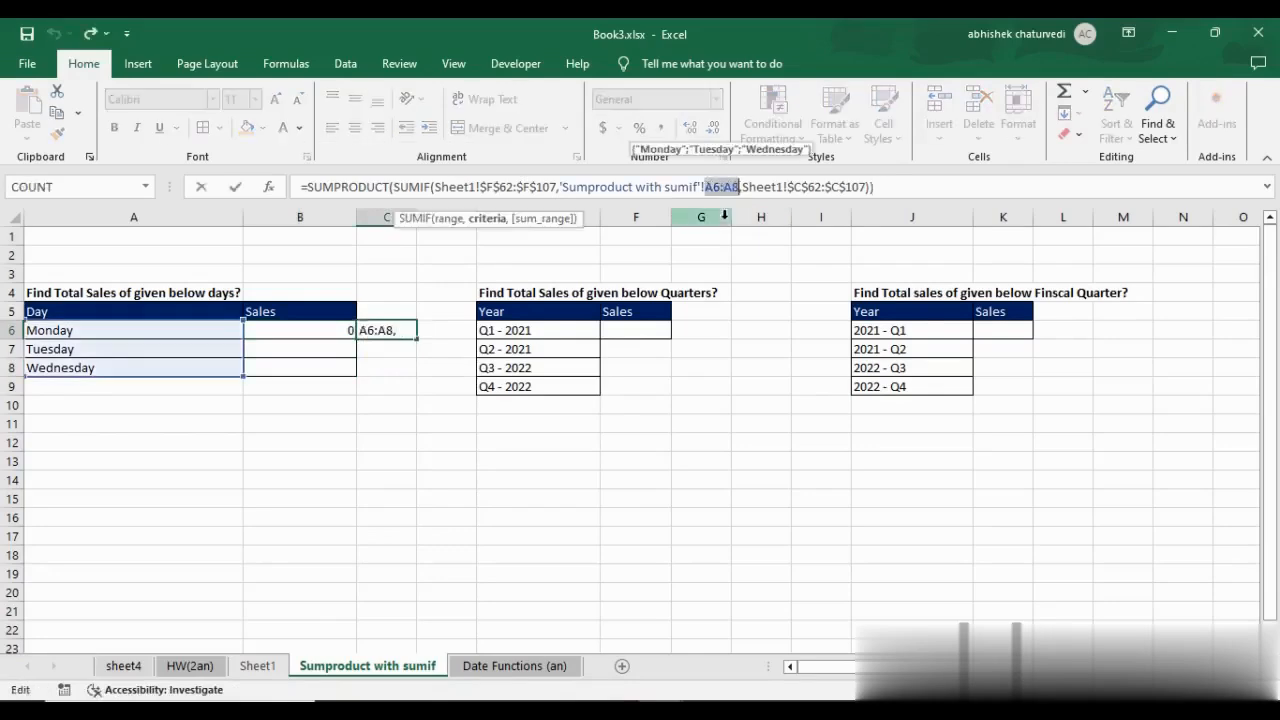
{"action": "key", "text": "F4"}
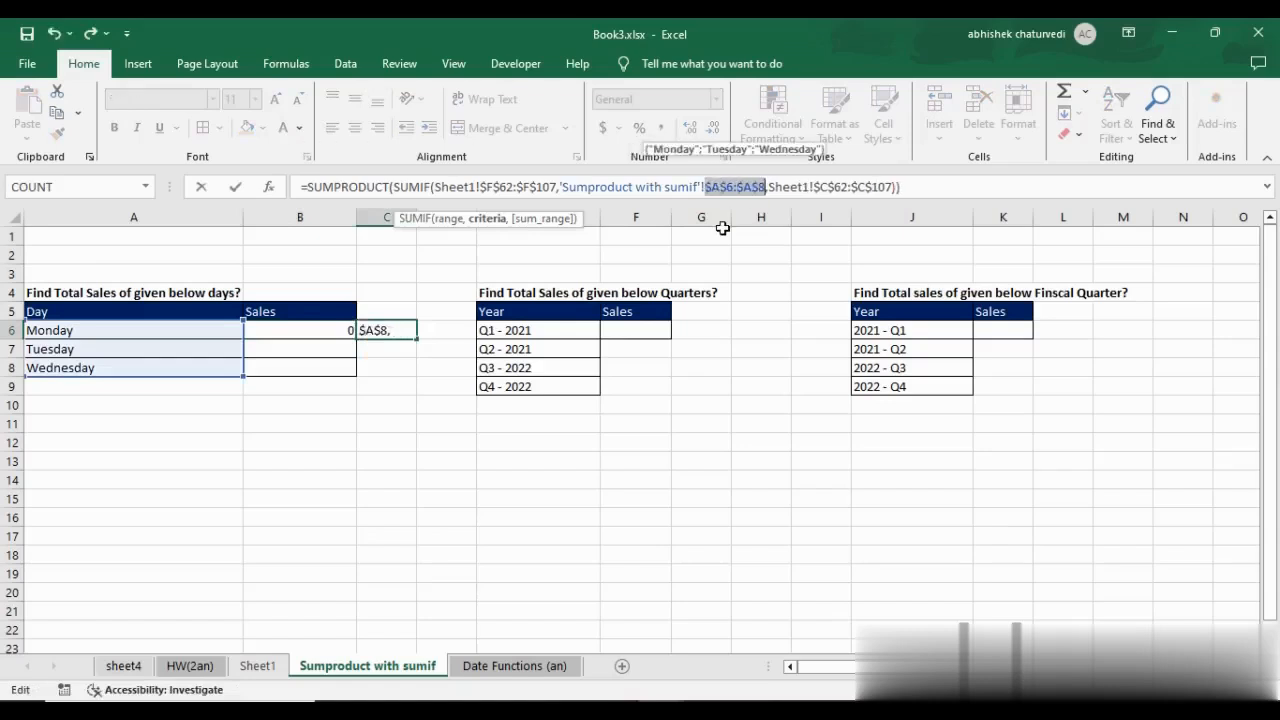
{"action": "key", "text": "ctrl+Return"}
Copy the SUMPRODUCT formula with absolute references from C6 into B6.
{"action": "key", "text": "ctrl+c"}
{"action": "key", "text": "Left"}
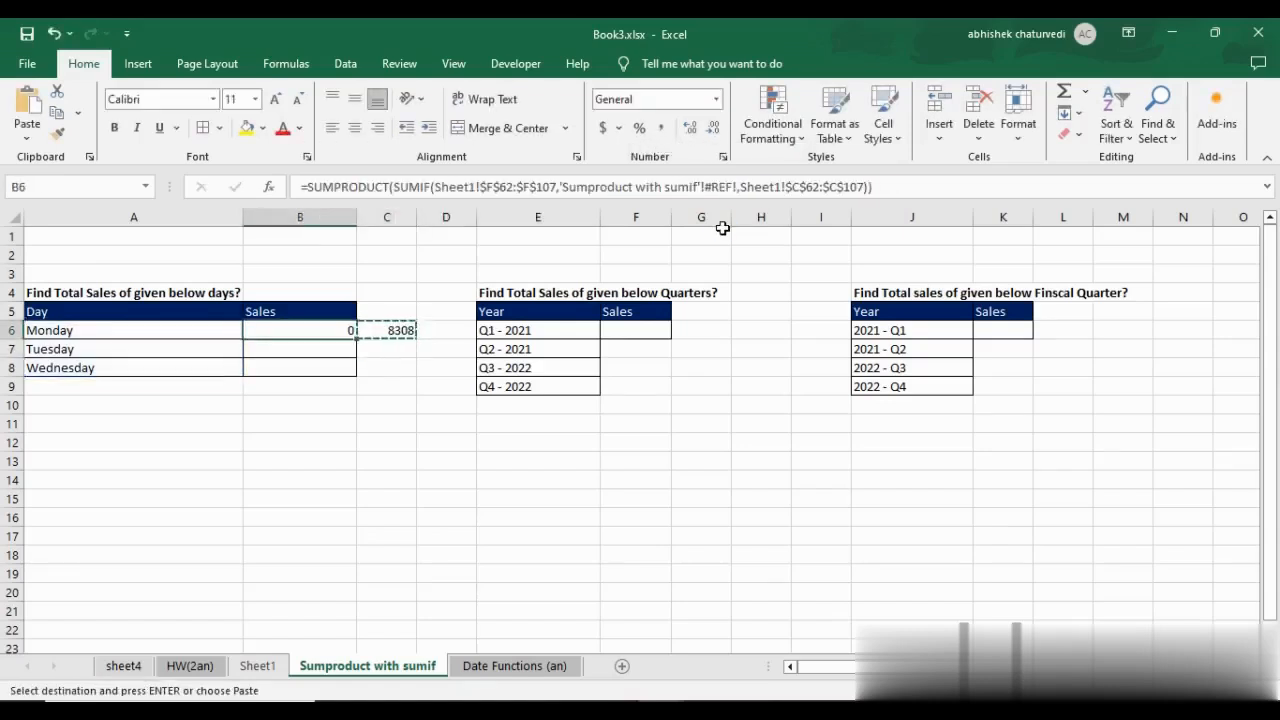
{"action": "key", "text": "ctrl+v"}
{"action": "key", "text": "Escape"}
{"action": "key", "text": "Right"}
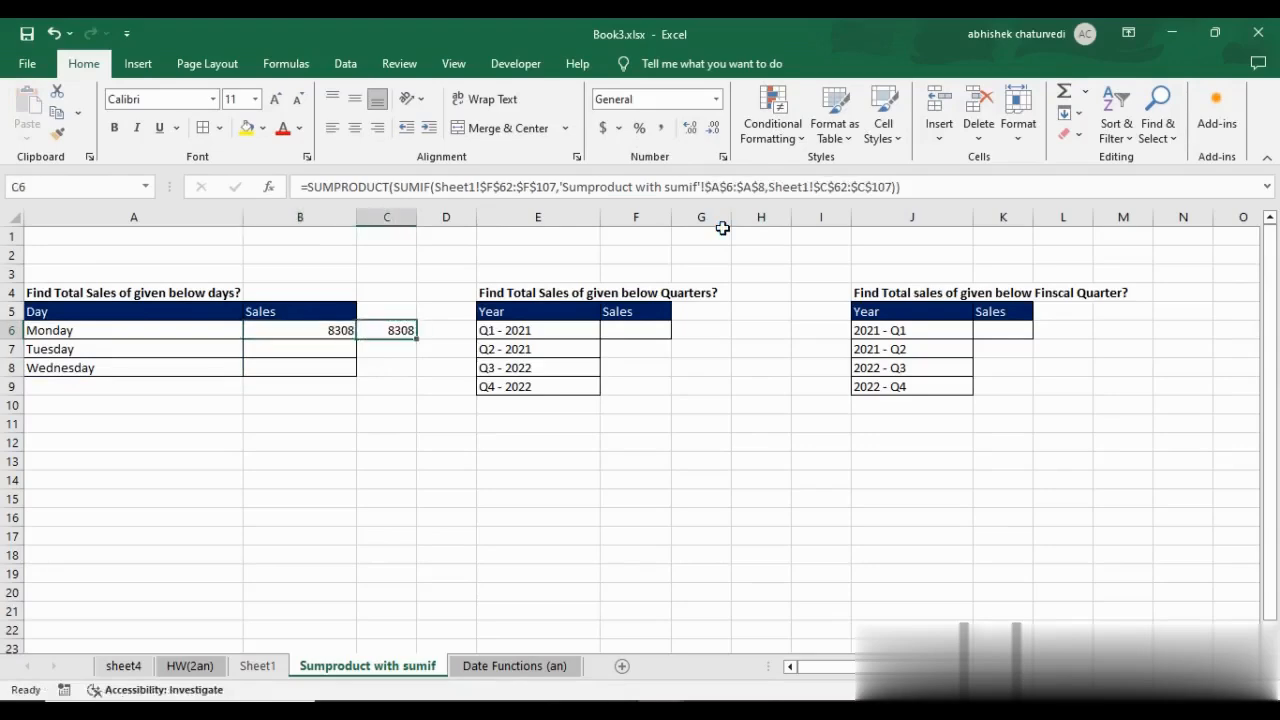
Delete the duplicate SUMPRODUCT formula from C6, leaving only the one in B6.
{"action": "key", "text": "Delete"}
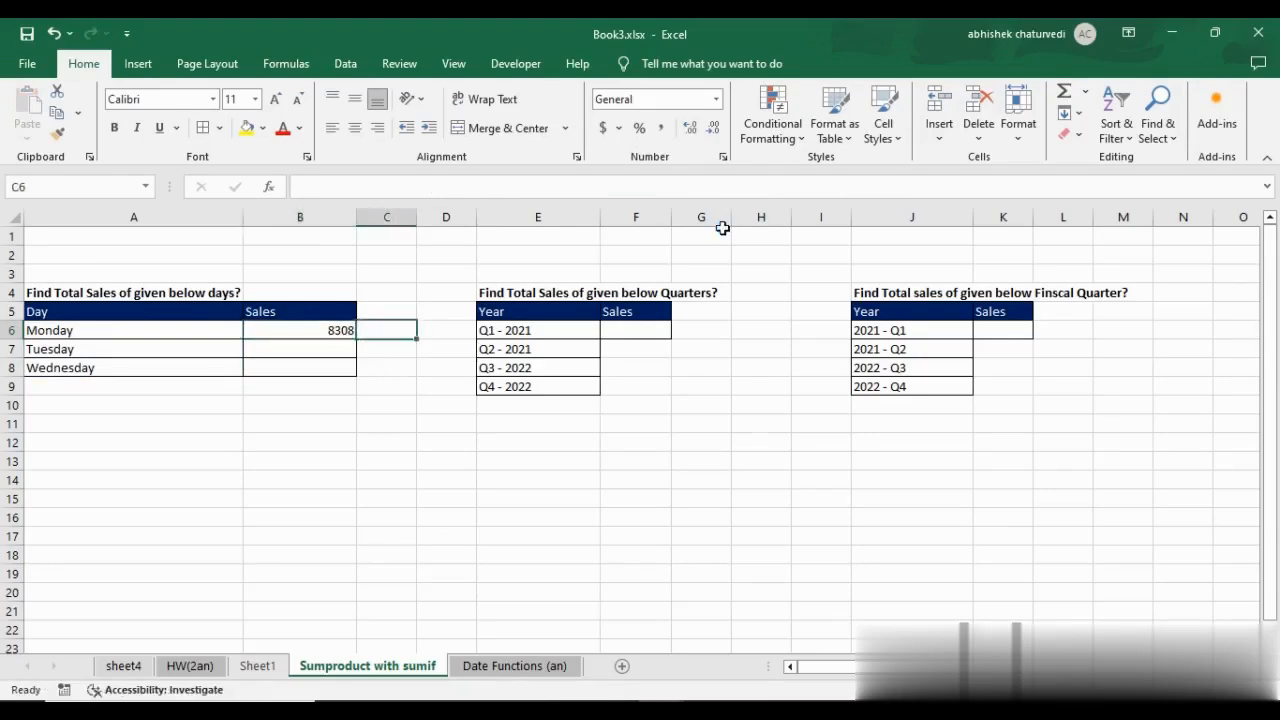
{"action": "key", "text": "Left"}
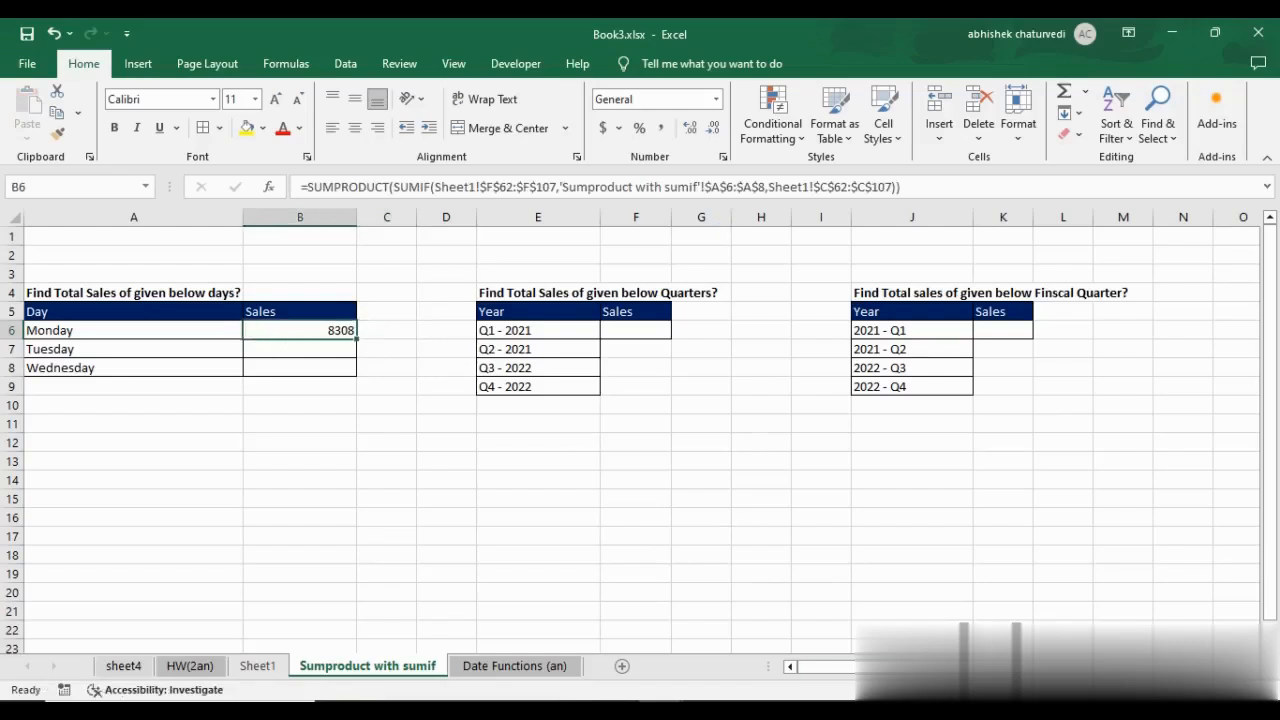
{"action": "left_click_drag", "start_coordinate": [520, 330], "coordinate": [525, 386]}
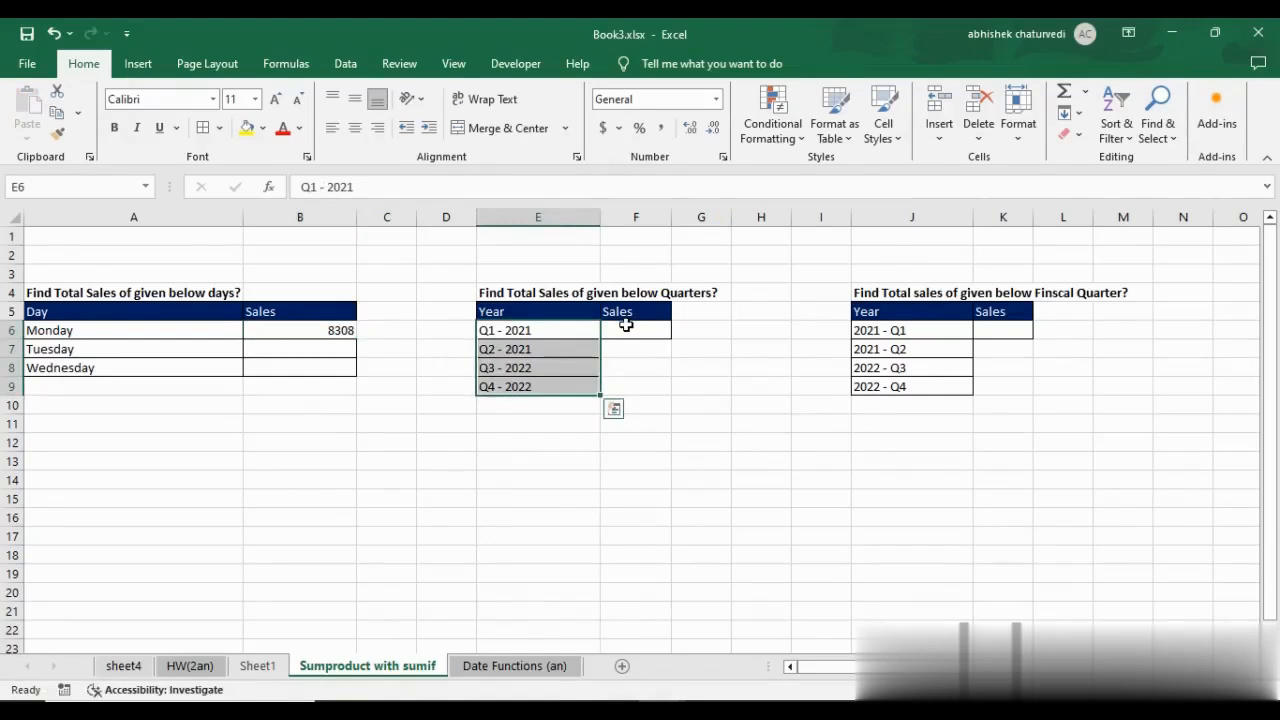
{"action": "left_click", "coordinate": [626, 325]}
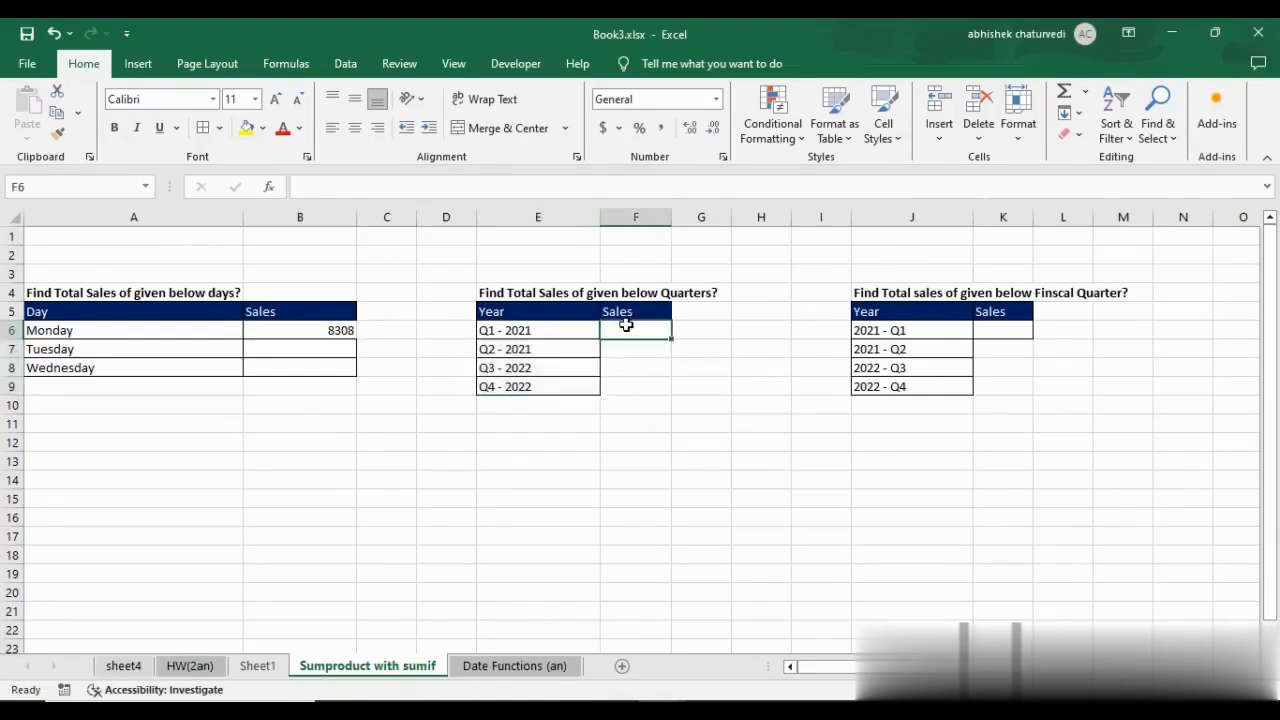
{"action": "left_click", "coordinate": [530, 294]}
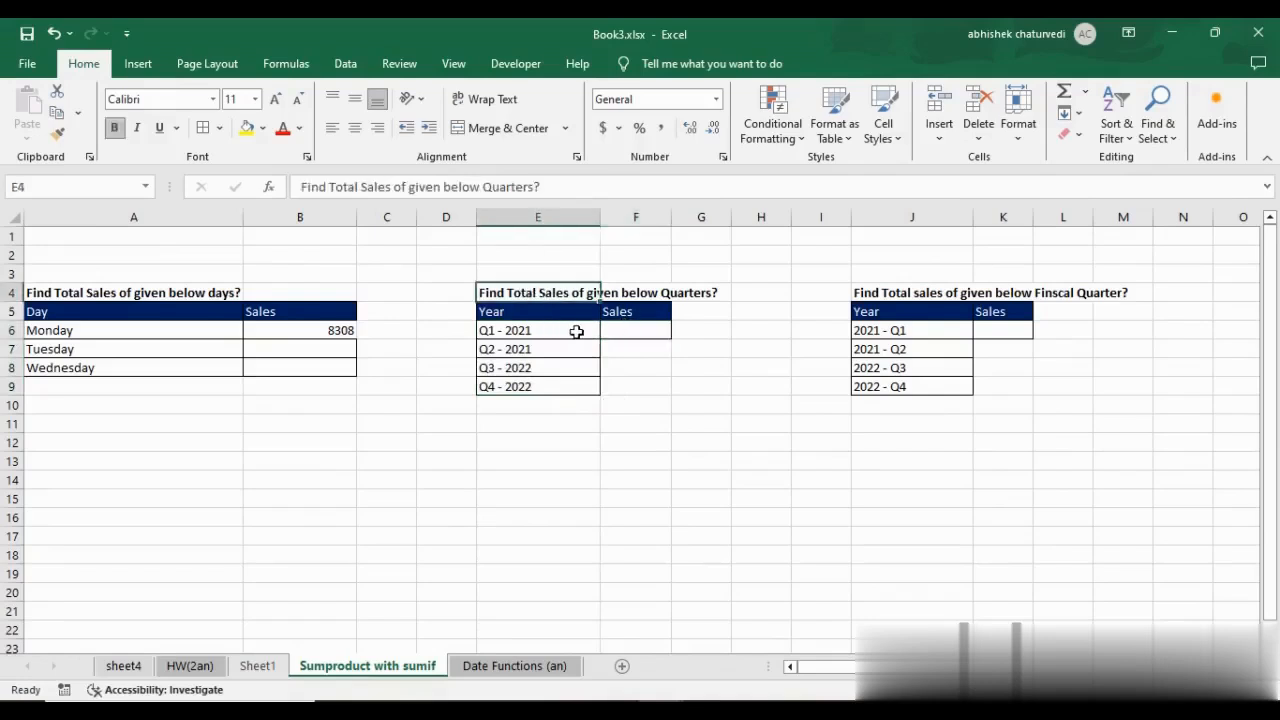
{"action": "left_click_drag", "start_coordinate": [552, 331], "coordinate": [551, 381]}
Start a SUMIF formula in F6 with Sheet1's Q Label data, J62:$J$107, as the range.
{"action": "left_click", "coordinate": [626, 337]}
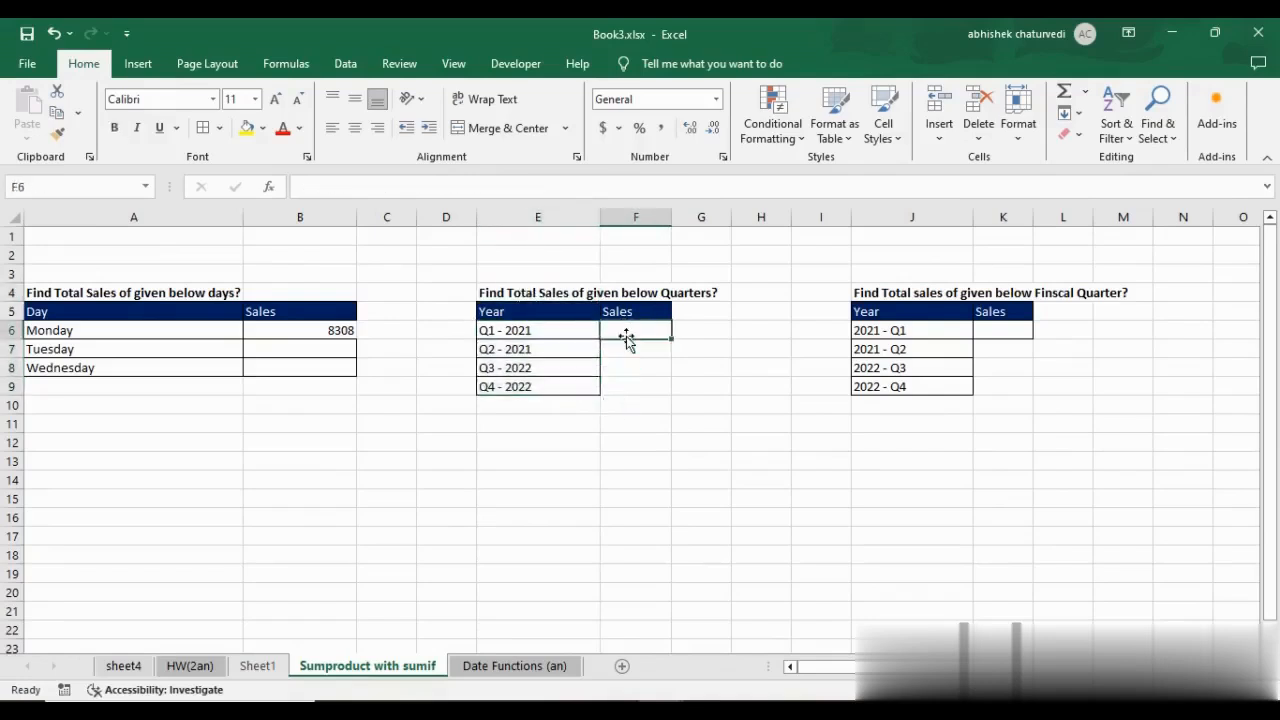
{"action": "type", "text": "=sumif("}
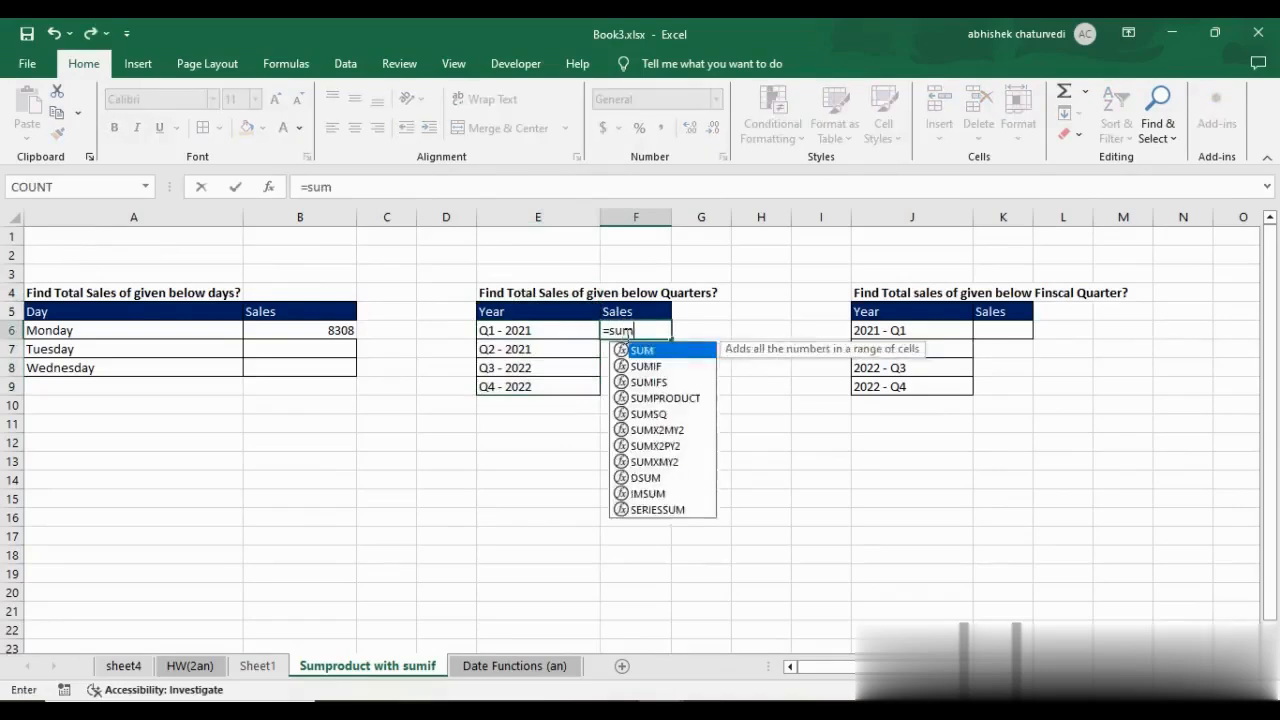
{"action": "left_click", "coordinate": [257, 665]}
{"action": "left_click", "coordinate": [537, 410]}
{"action": "key", "text": "ctrl+Up"}
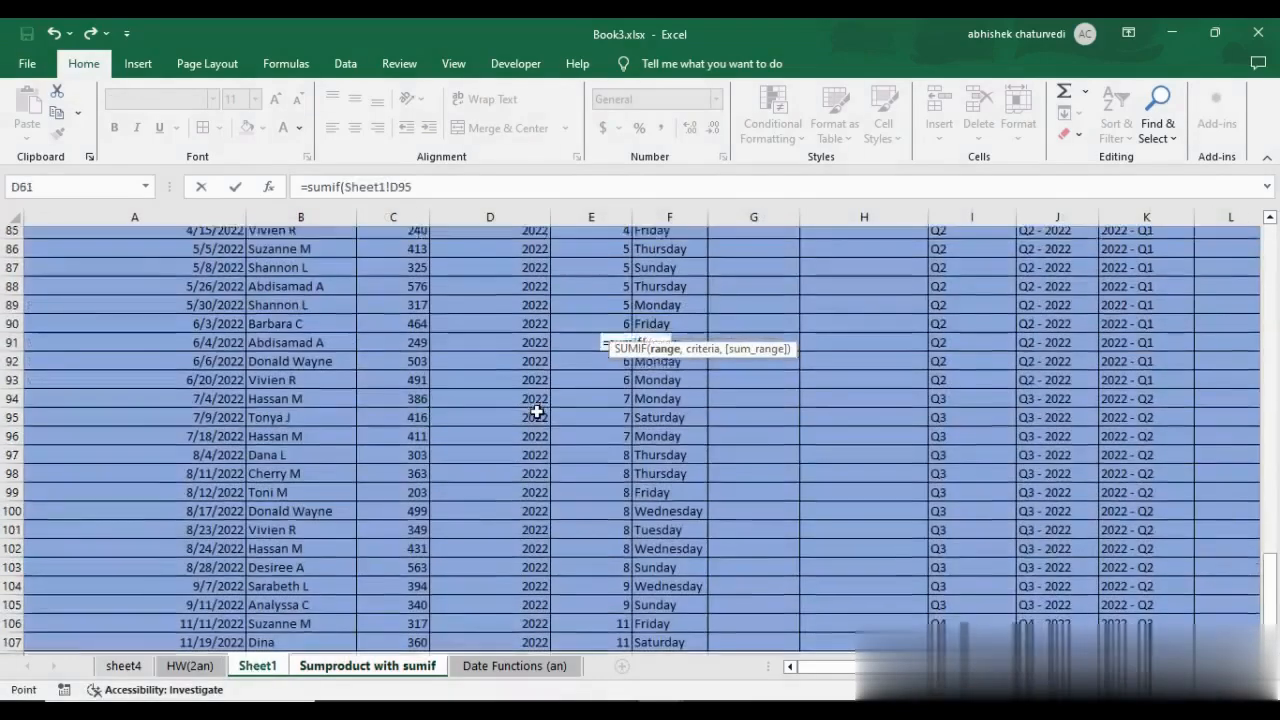
{"action": "key", "text": "Right"}
{"action": "key", "text": "Right"}
{"action": "key", "text": "Right"}
{"action": "key", "text": "Right"}
{"action": "key", "text": "Right"}
{"action": "key", "text": "Right"}
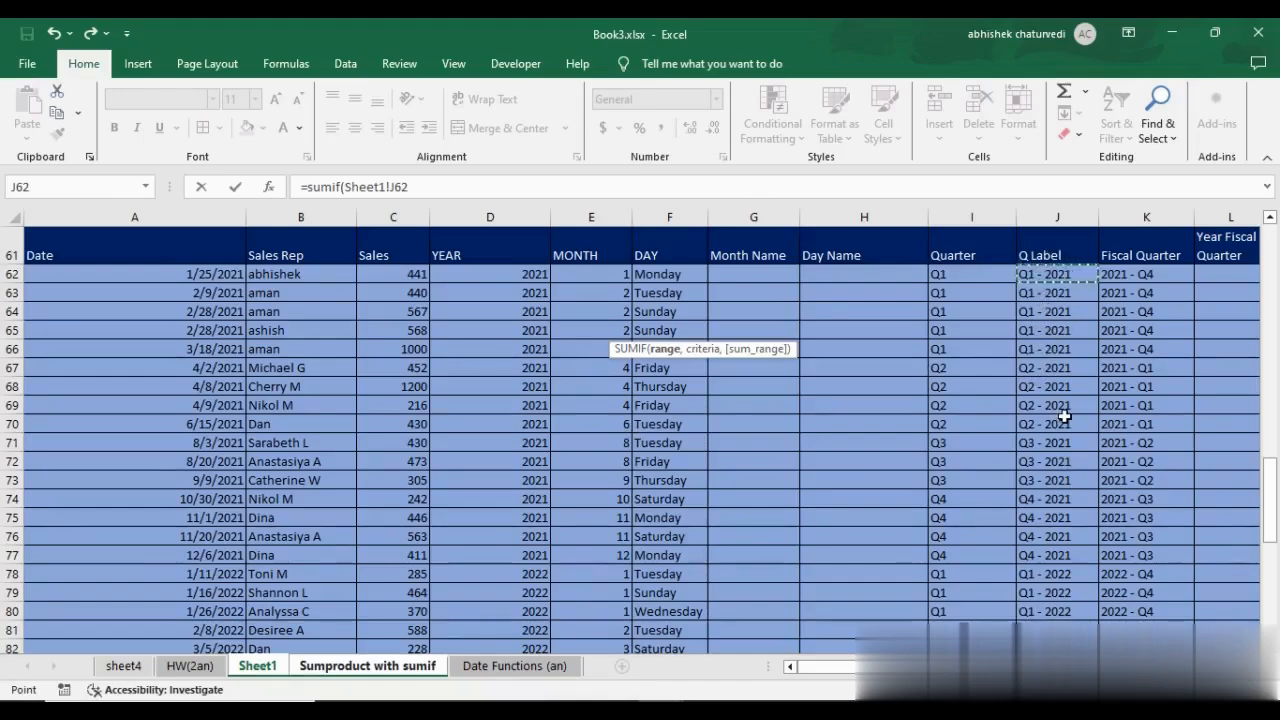
{"action": "key", "text": "ctrl+shift+Down"}
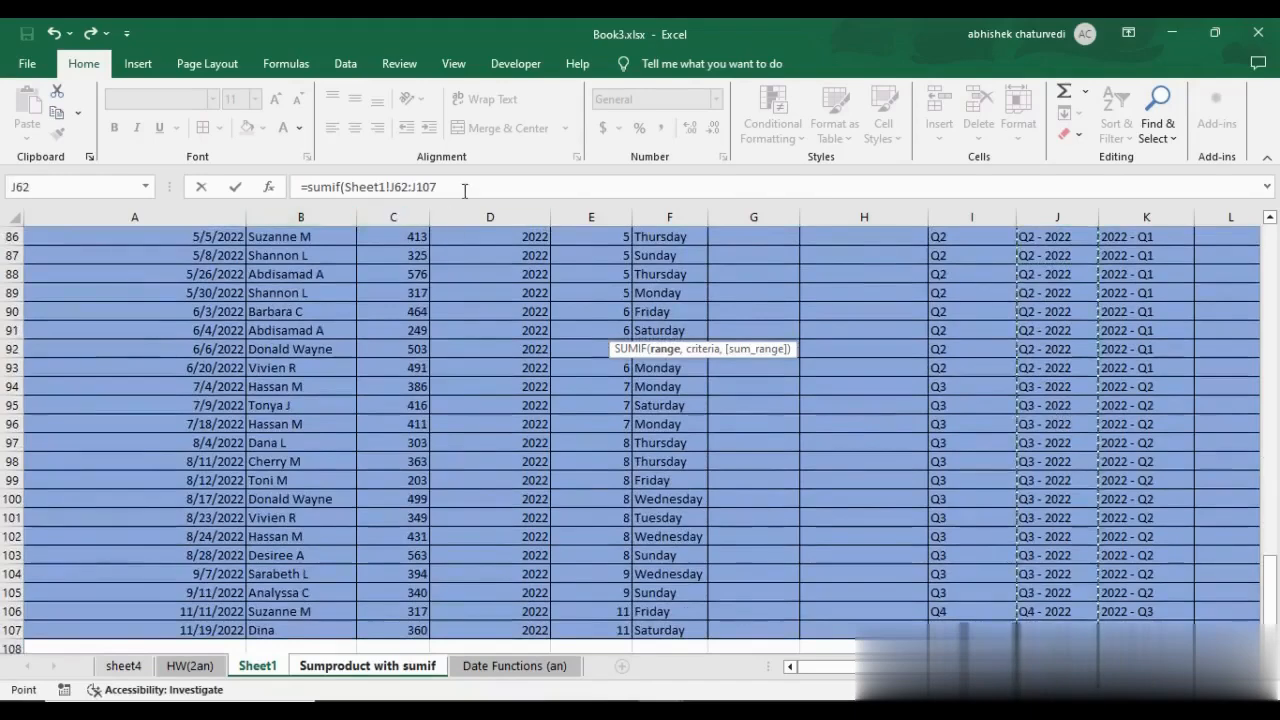
{"action": "left_click", "coordinate": [464, 188]}
{"action": "key", "text": "F4"}
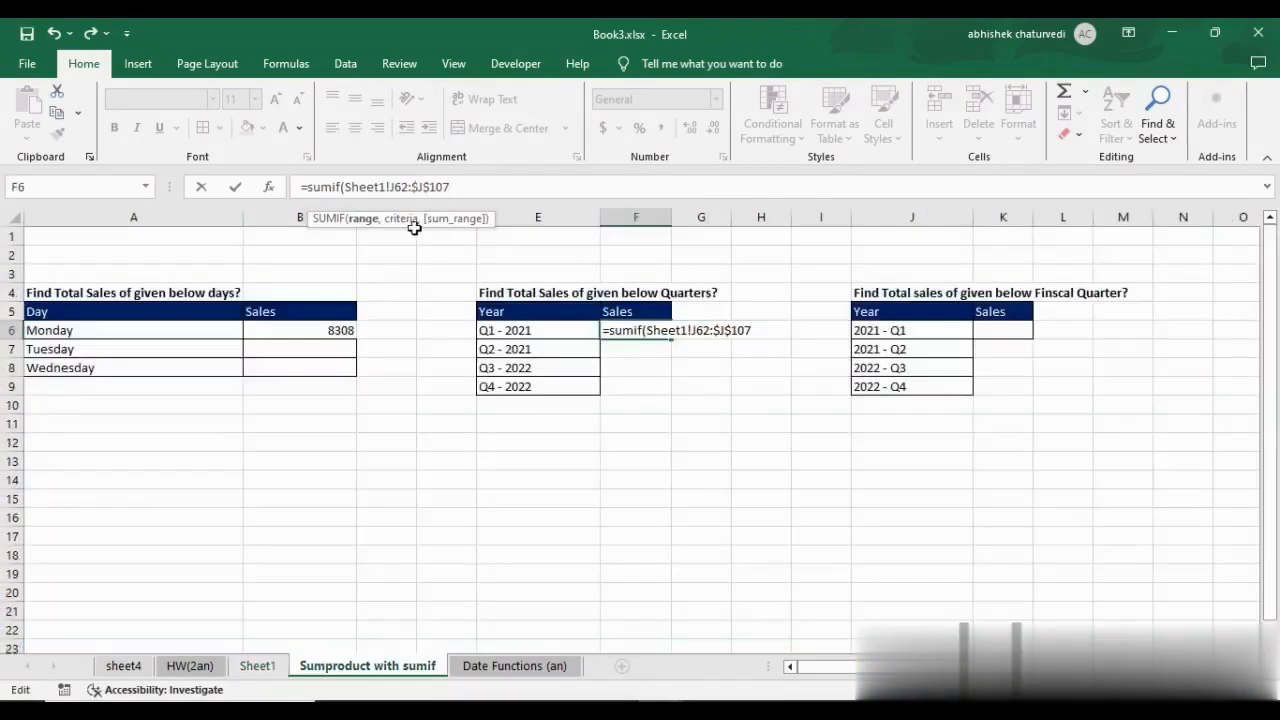
Complete the F6 SUMIF arguments with E6 as the criteria and Sheet1!$C$62:$C$107 as the sum range.
{"action": "type", "text": ","}
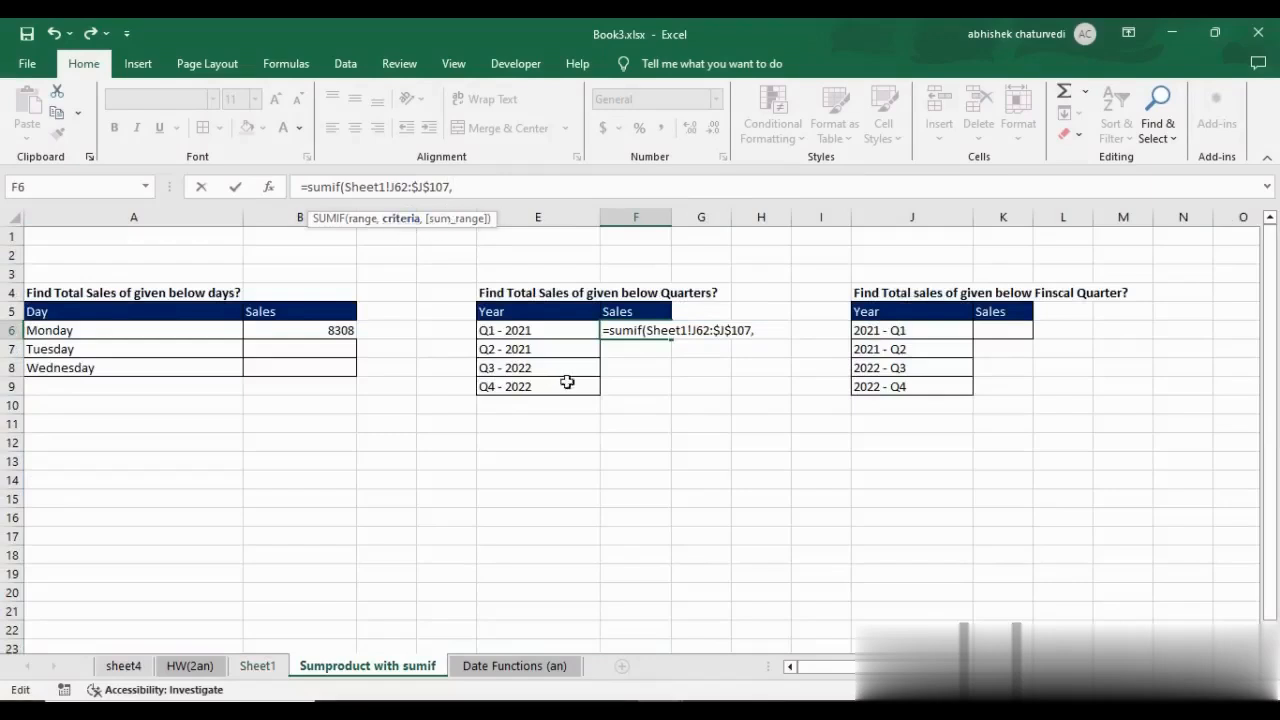
{"action": "left_click", "coordinate": [541, 331]}
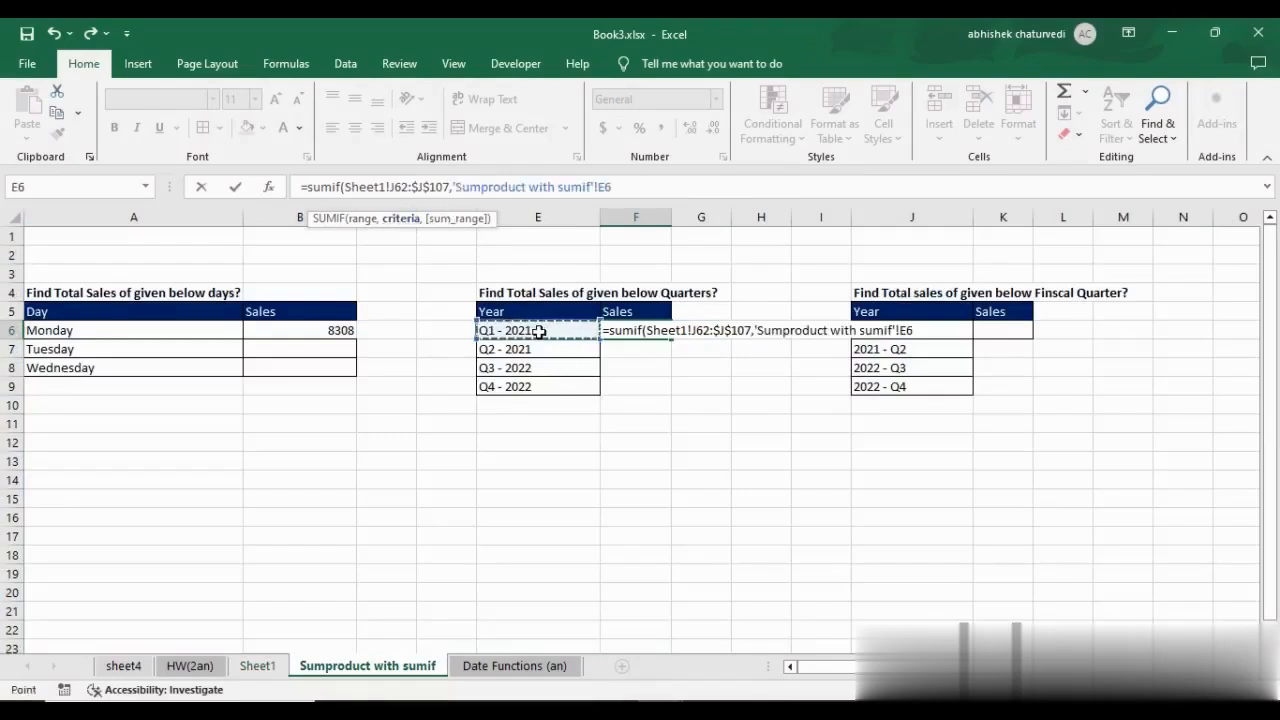
{"action": "type", "text": ","}
{"action": "left_click", "coordinate": [257, 665]}
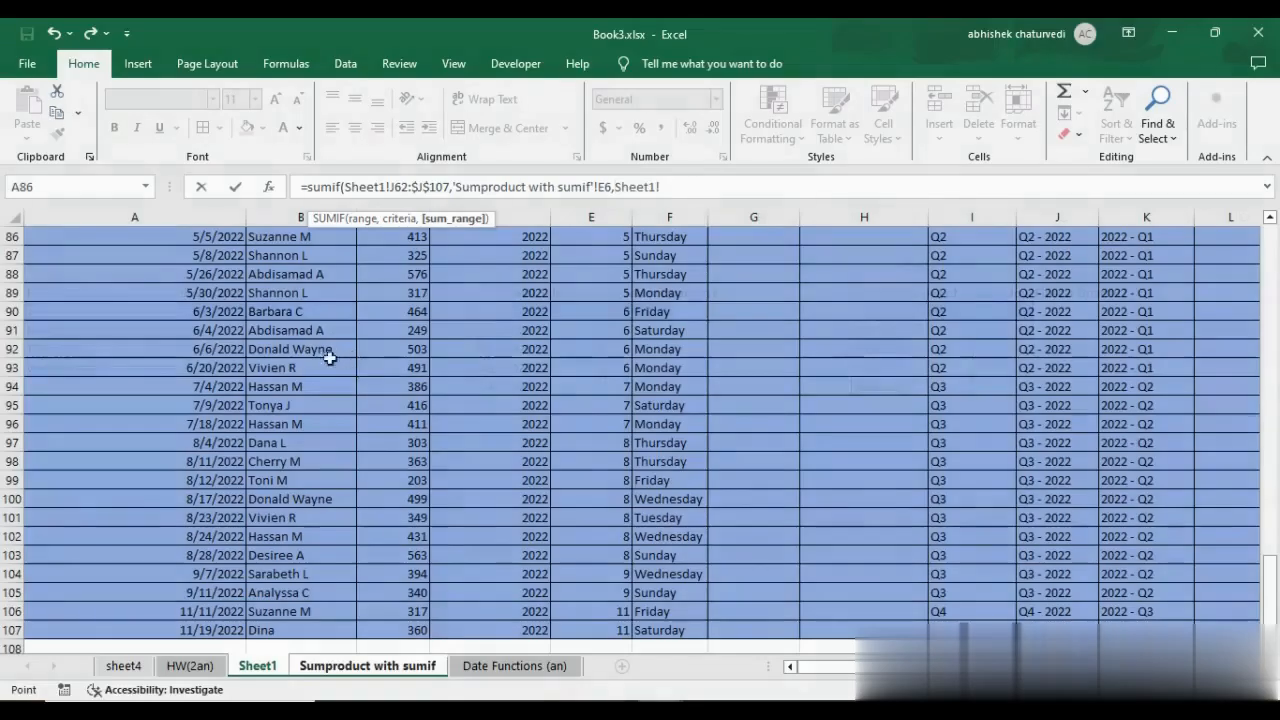
{"action": "left_click", "coordinate": [317, 350]}
{"action": "key", "text": "ctrl+Up"}
{"action": "key", "text": "Down"}
{"action": "key", "text": "Right"}
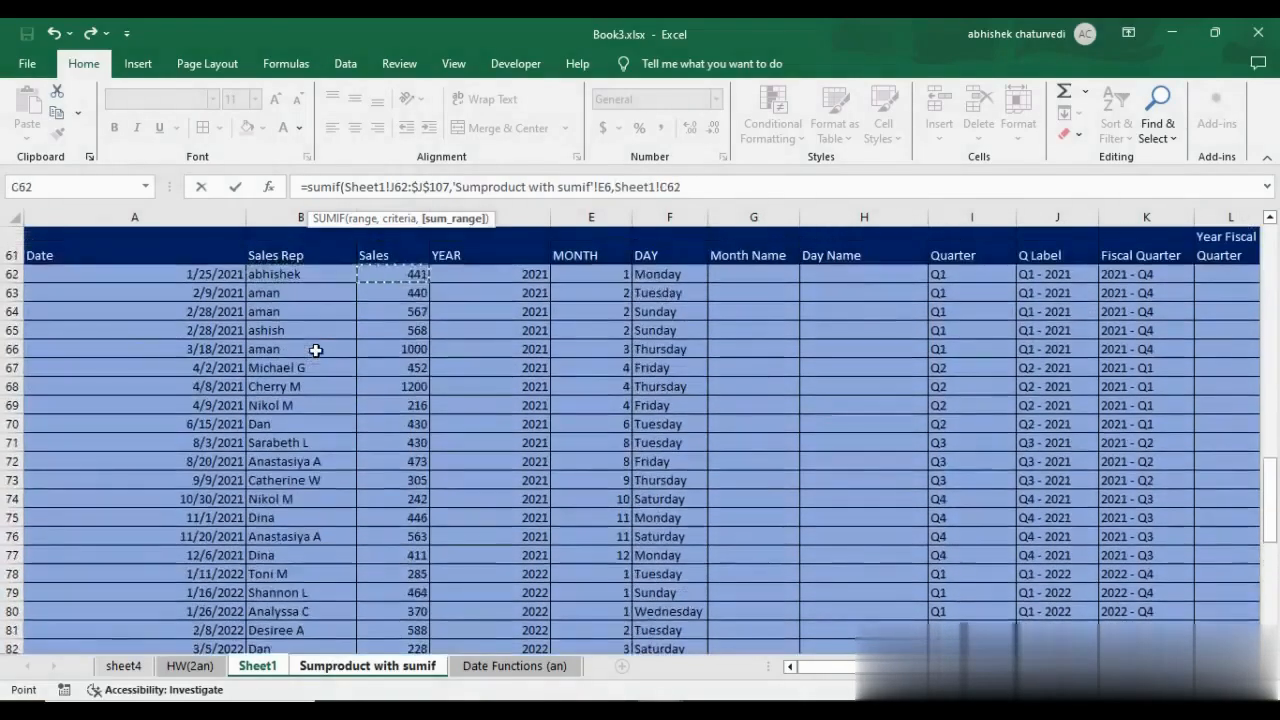
{"action": "key", "text": "ctrl+shift+Down"}
{"action": "key", "text": "F4"}
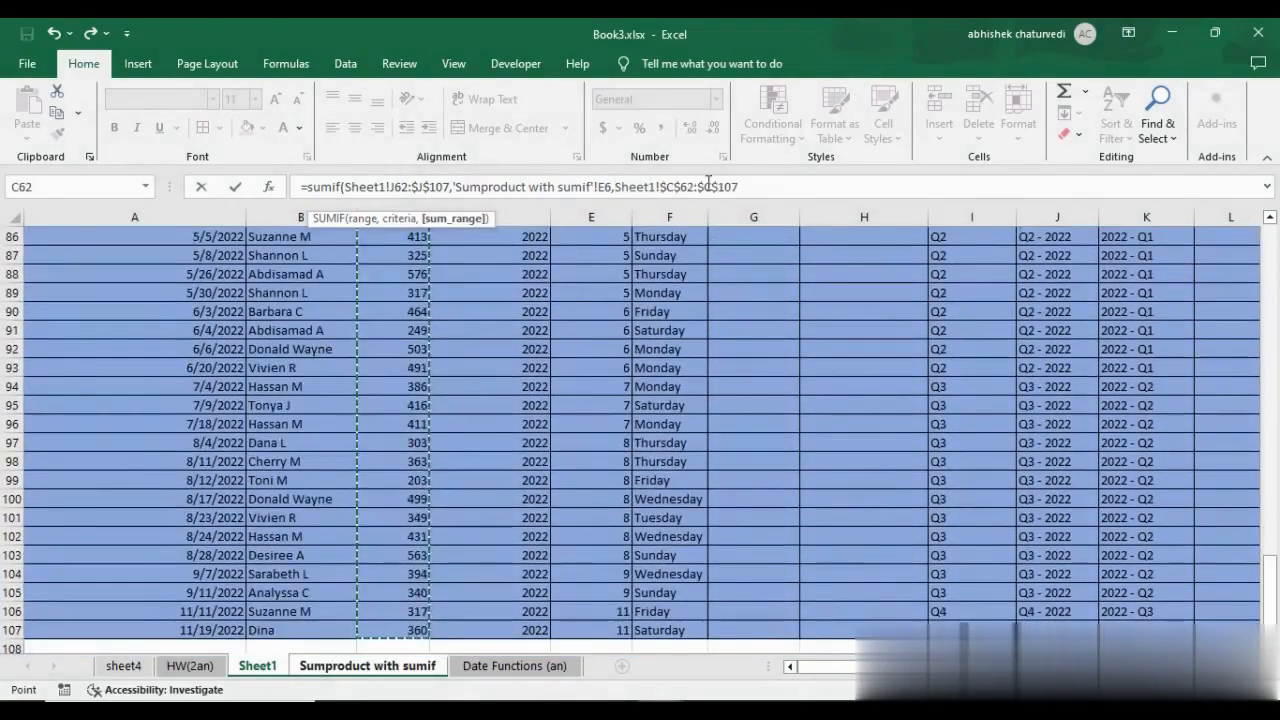
{"action": "type", "text": ")"}
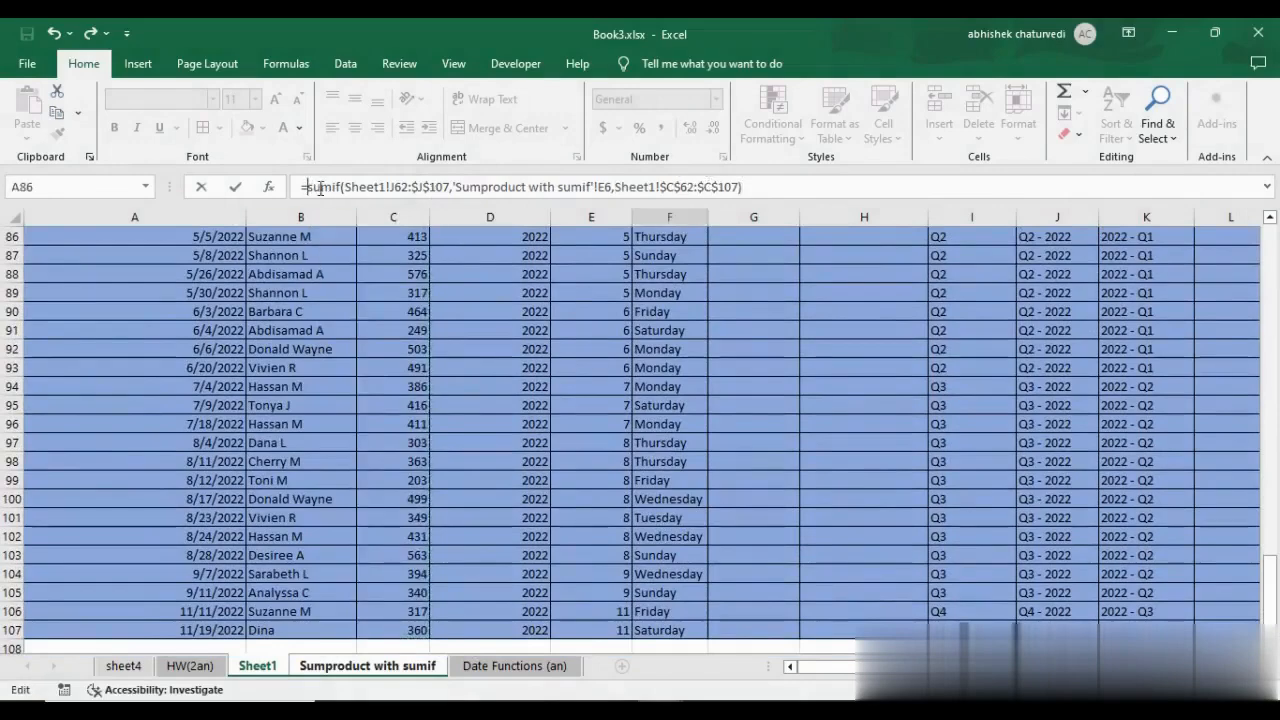
Replace the single-cell criteria E6 in the F6 SUMIF with the absolute quarter range $E$6:$E$9.
{"action": "left_click", "coordinate": [609, 187]}
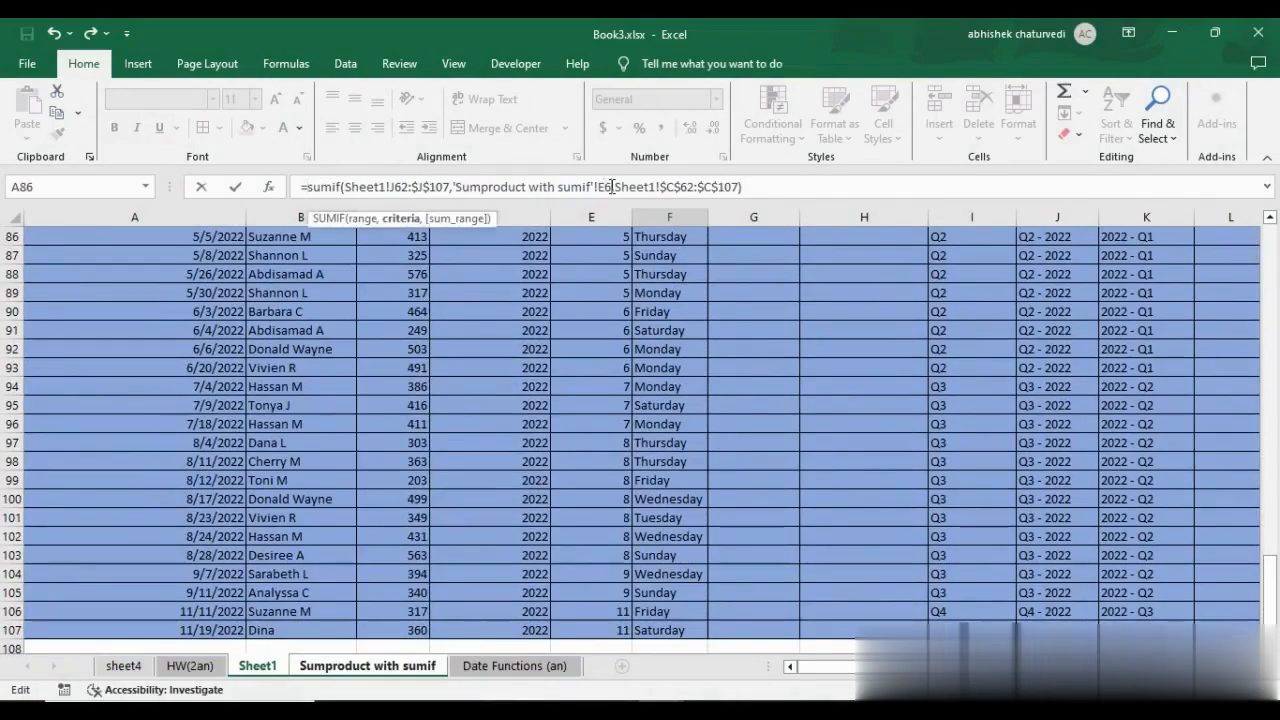
{"action": "key", "text": "BackSpace"}
{"action": "key", "text": "BackSpace"}
{"action": "key", "text": "BackSpace"}
{"action": "key", "text": "BackSpace"}
{"action": "key", "text": "BackSpace"}
{"action": "key", "text": "BackSpace"}
{"action": "key", "text": "BackSpace"}
{"action": "key", "text": "BackSpace"}
{"action": "key", "text": "BackSpace"}
{"action": "key", "text": "BackSpace"}
{"action": "key", "text": "BackSpace"}
{"action": "key", "text": "BackSpace"}
{"action": "key", "text": "BackSpace"}
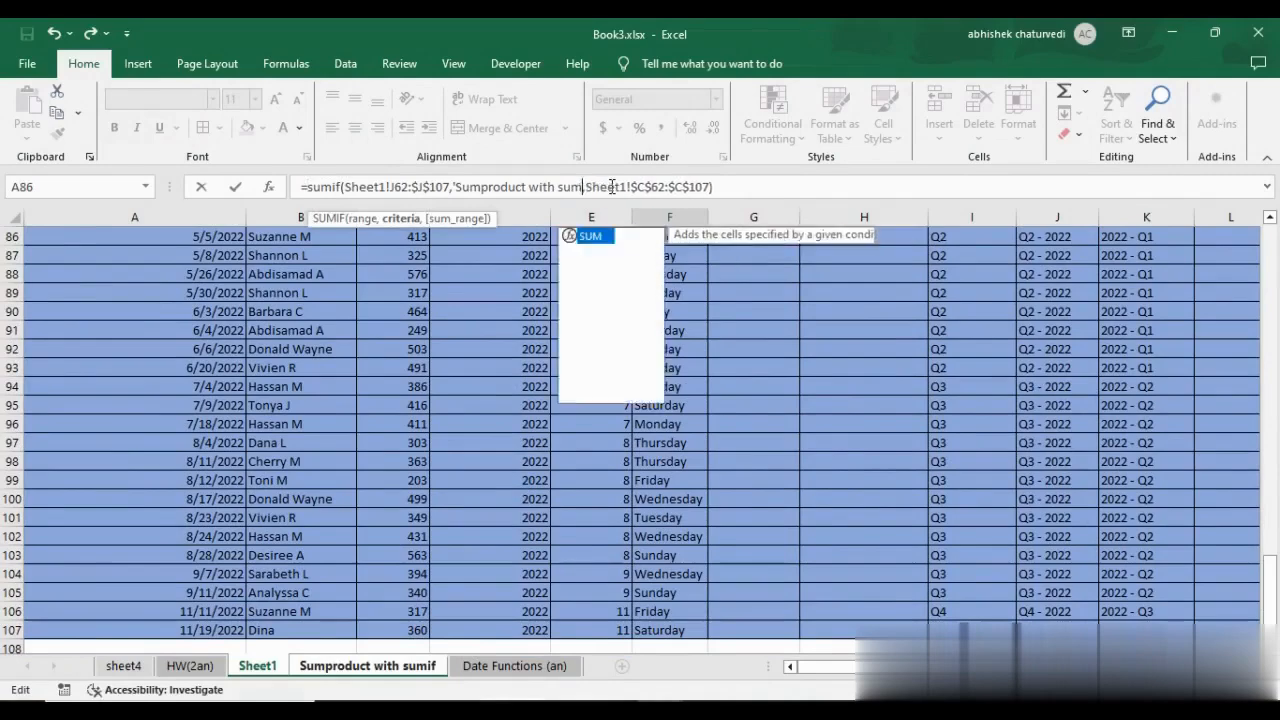
{"action": "key", "text": "BackSpace"}
{"action": "key", "text": "BackSpace"}
{"action": "key", "text": "BackSpace"}
{"action": "key", "text": "BackSpace"}
{"action": "key", "text": "BackSpace"}
{"action": "key", "text": "BackSpace"}
{"action": "key", "text": "BackSpace"}
{"action": "key", "text": "BackSpace"}
{"action": "key", "text": "BackSpace"}
{"action": "key", "text": "BackSpace"}
{"action": "key", "text": "BackSpace"}
{"action": "key", "text": "BackSpace"}
{"action": "key", "text": "BackSpace"}
{"action": "key", "text": "BackSpace"}
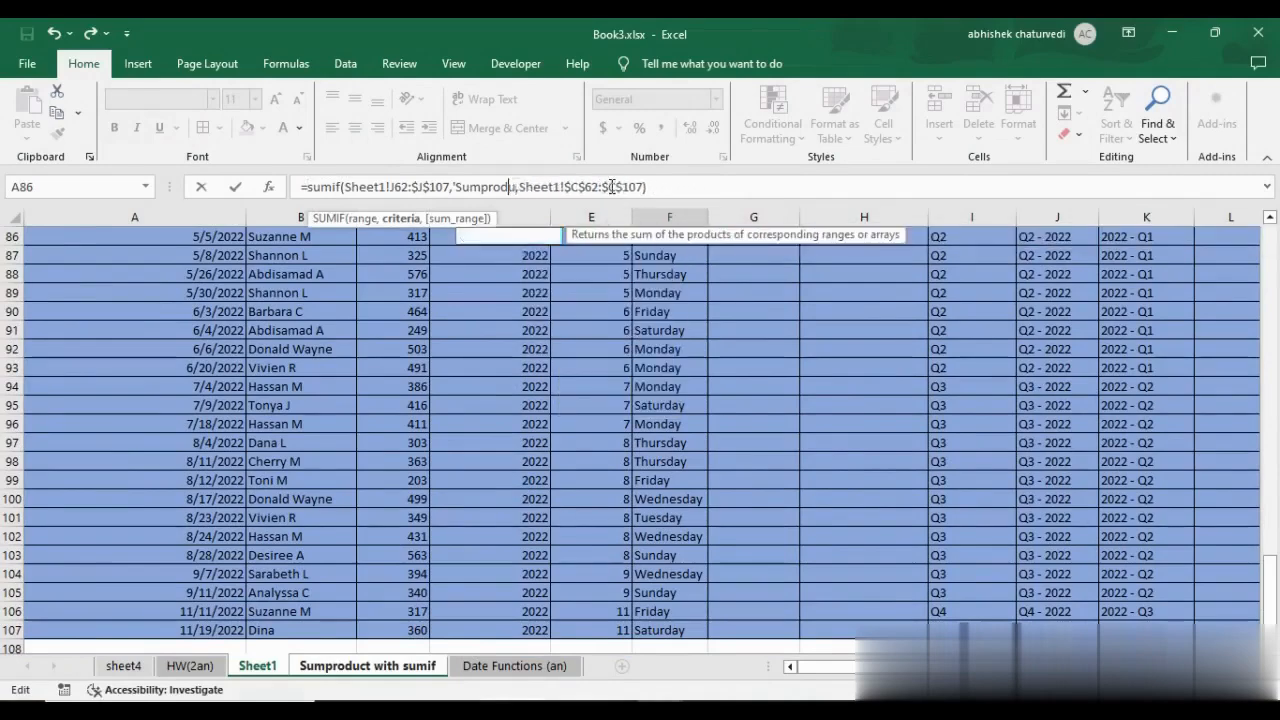
{"action": "key", "text": "BackSpace"}
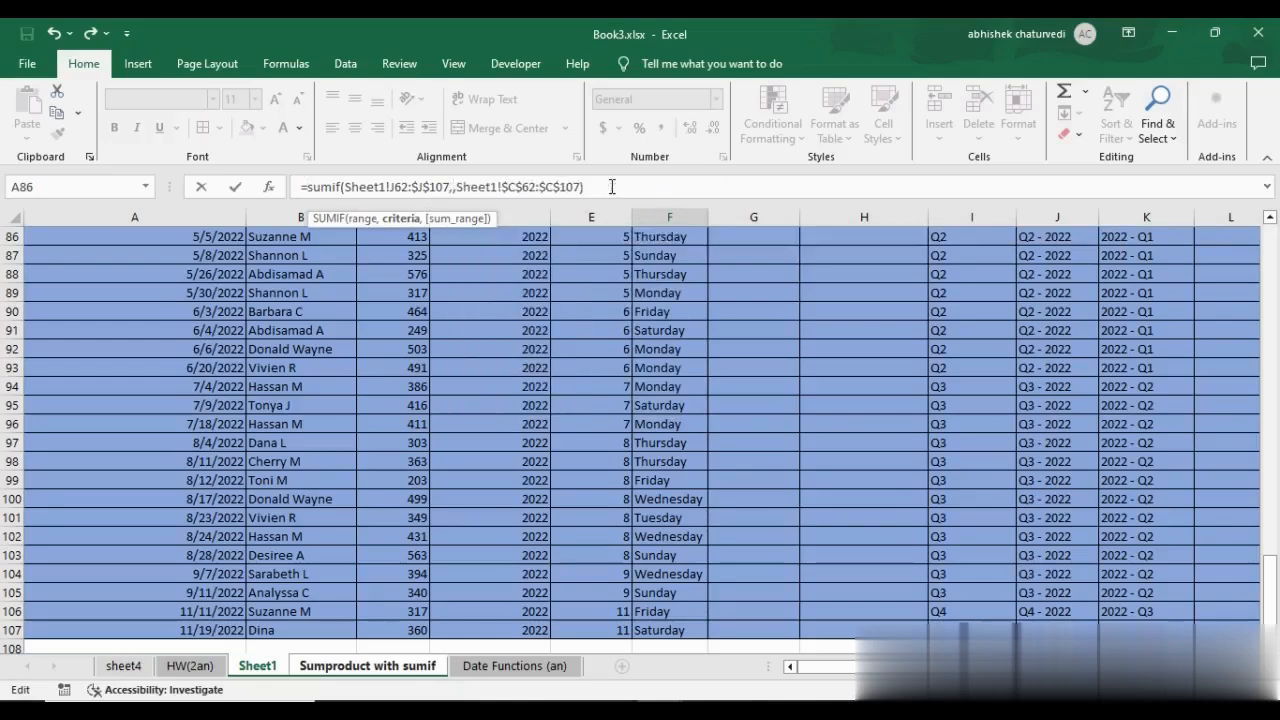
{"action": "left_click", "coordinate": [363, 670]}
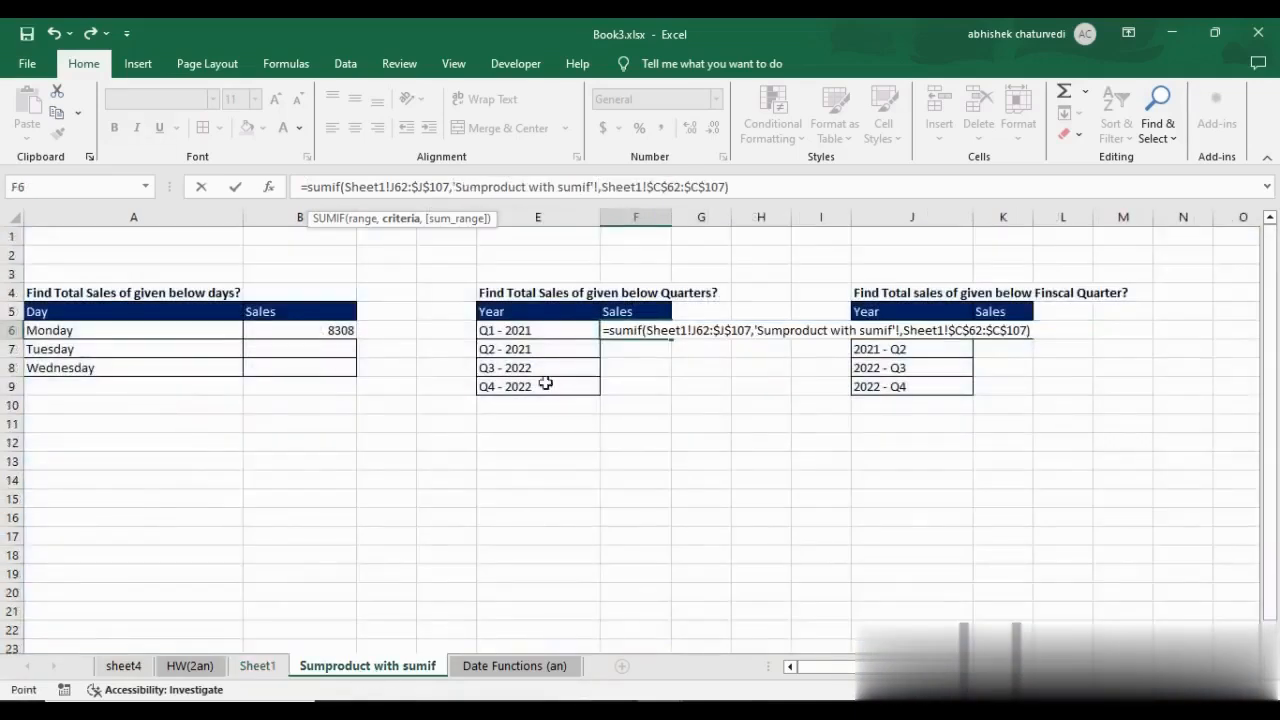
{"action": "left_click_drag", "start_coordinate": [528, 333], "coordinate": [531, 386]}
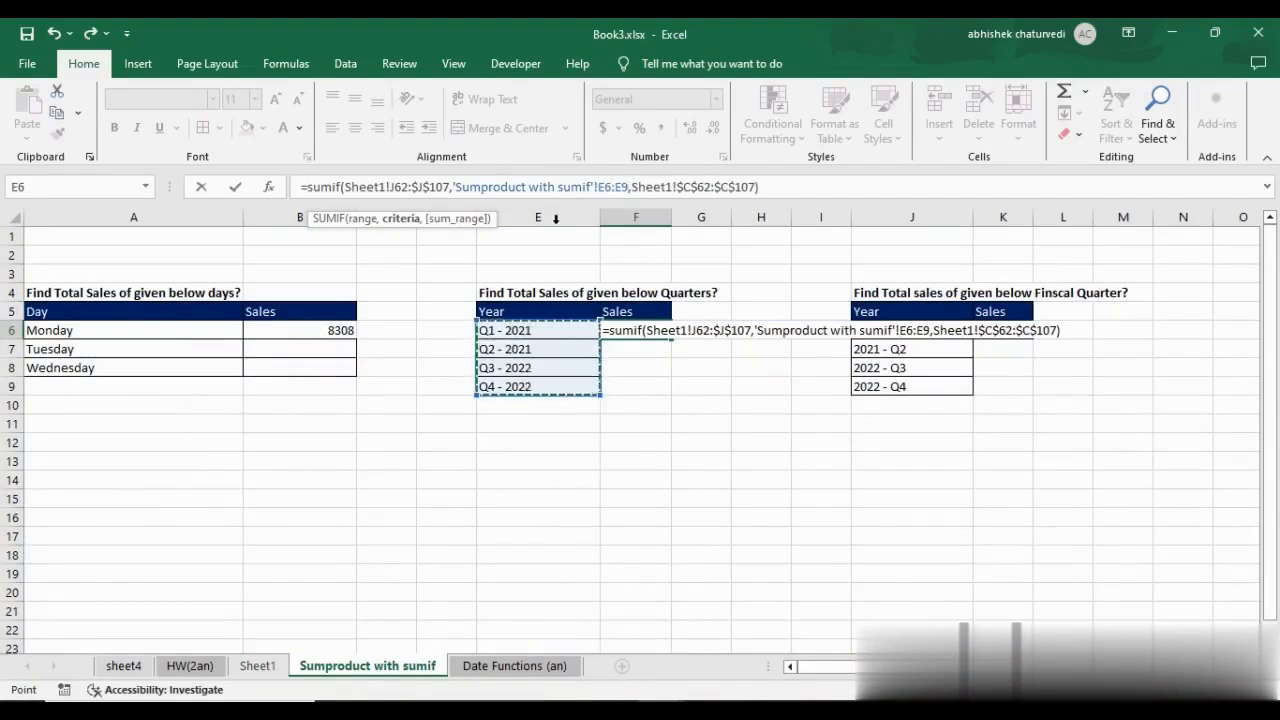
{"action": "key", "text": "F4"}
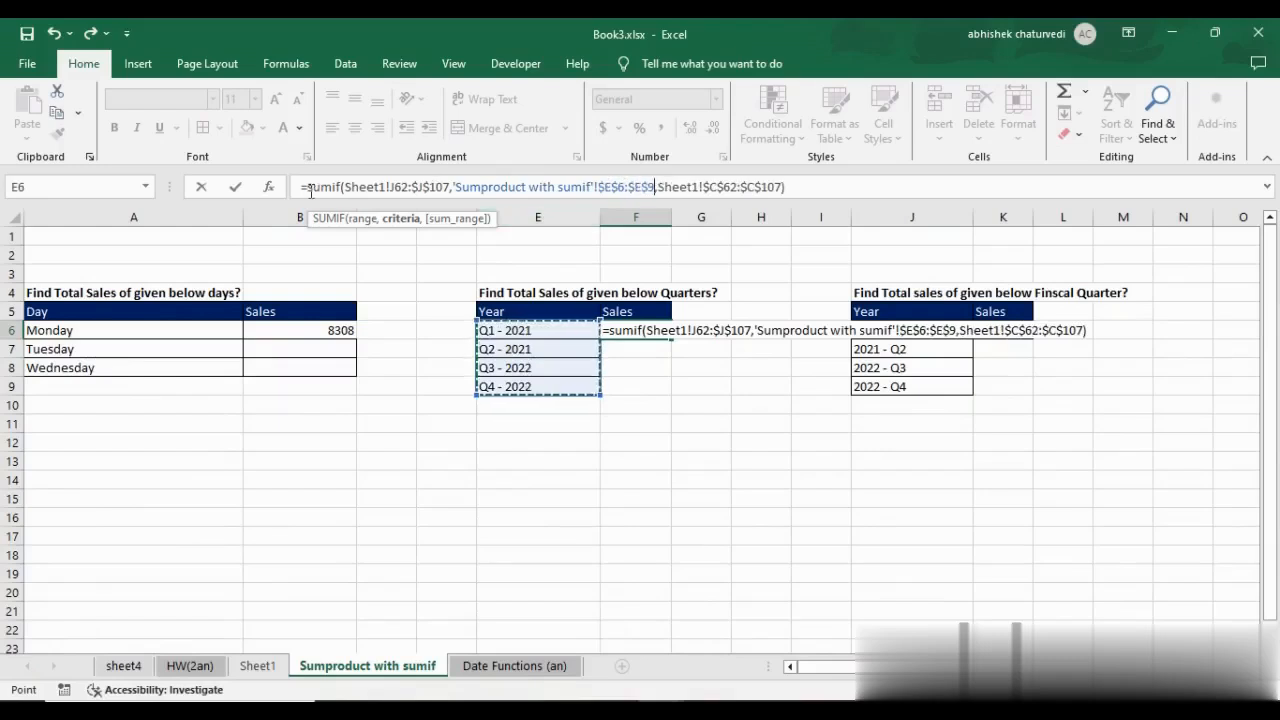
Wrap the F6 SUMIF in a SUMPRODUCT function and enter the formula.
{"action": "left_click", "coordinate": [309, 187]}
{"action": "type", "text": "sumpro"}
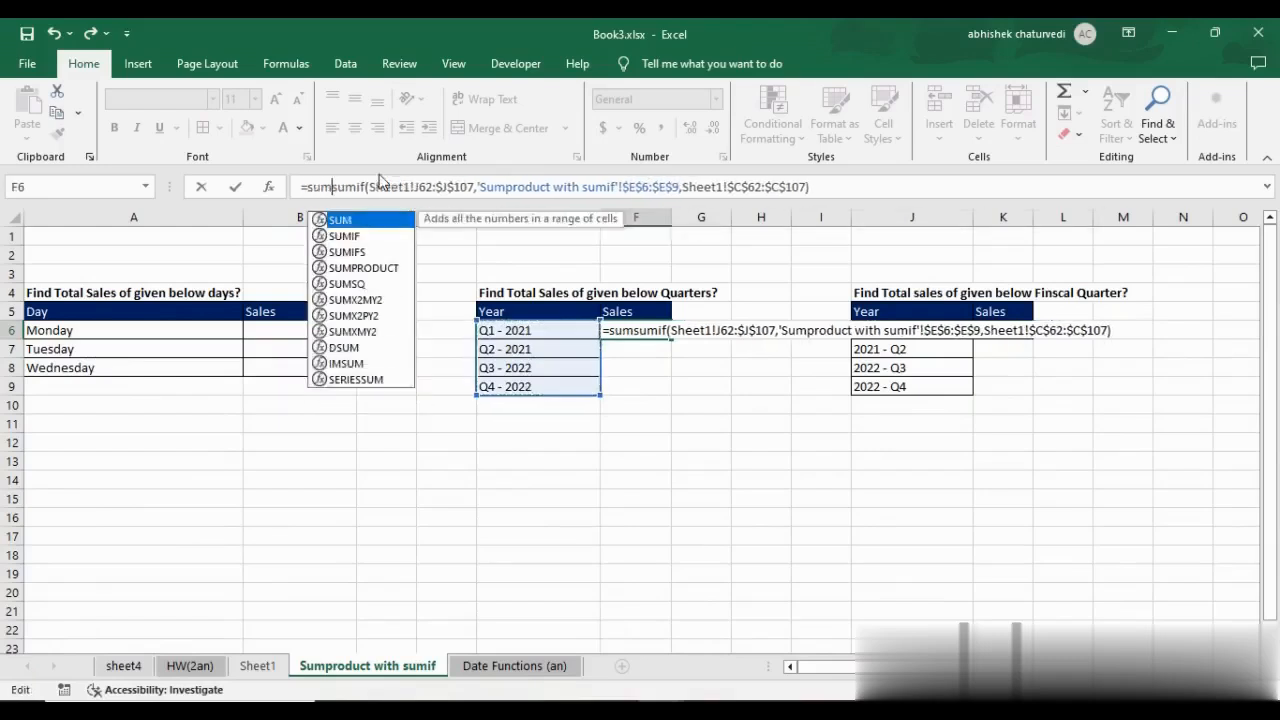
{"action": "key", "text": "Tab"}
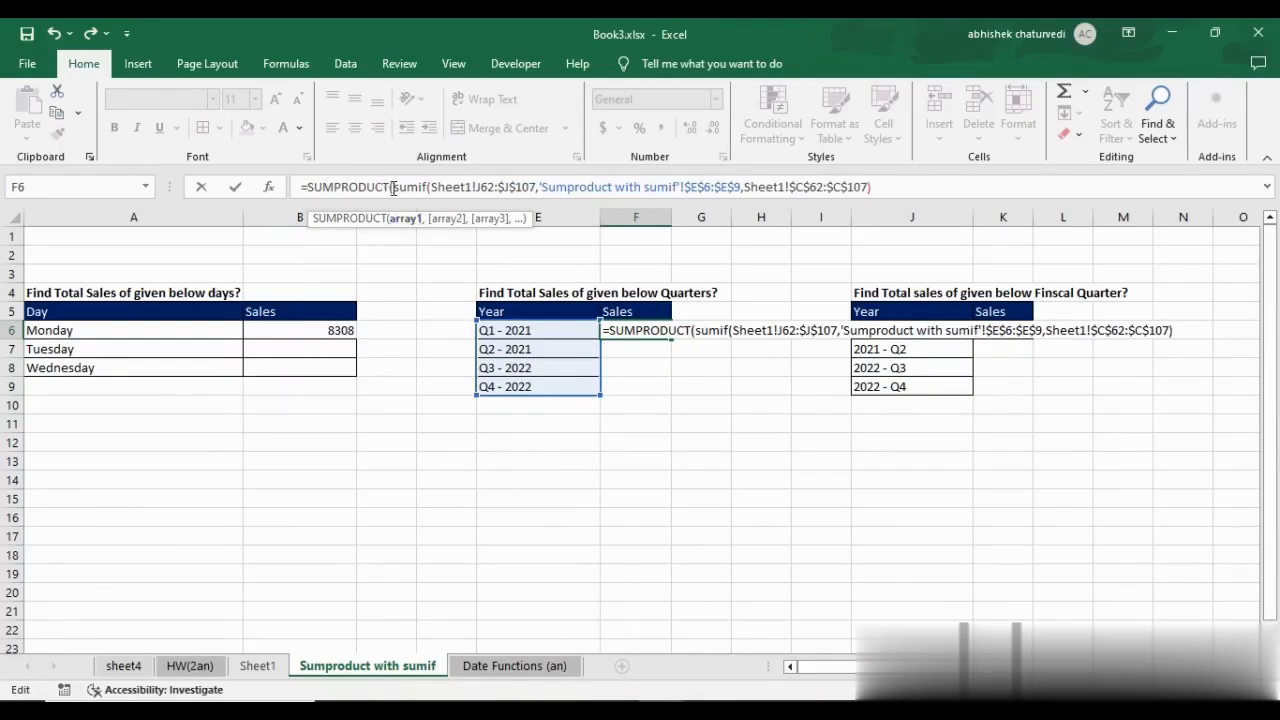
{"action": "left_click_drag", "start_coordinate": [392, 187], "coordinate": [876, 187]}
{"action": "left_click", "coordinate": [881, 186]}
{"action": "type", "text": ")"}
{"action": "key", "text": "Return"}
{"action": "key", "text": "Up"}
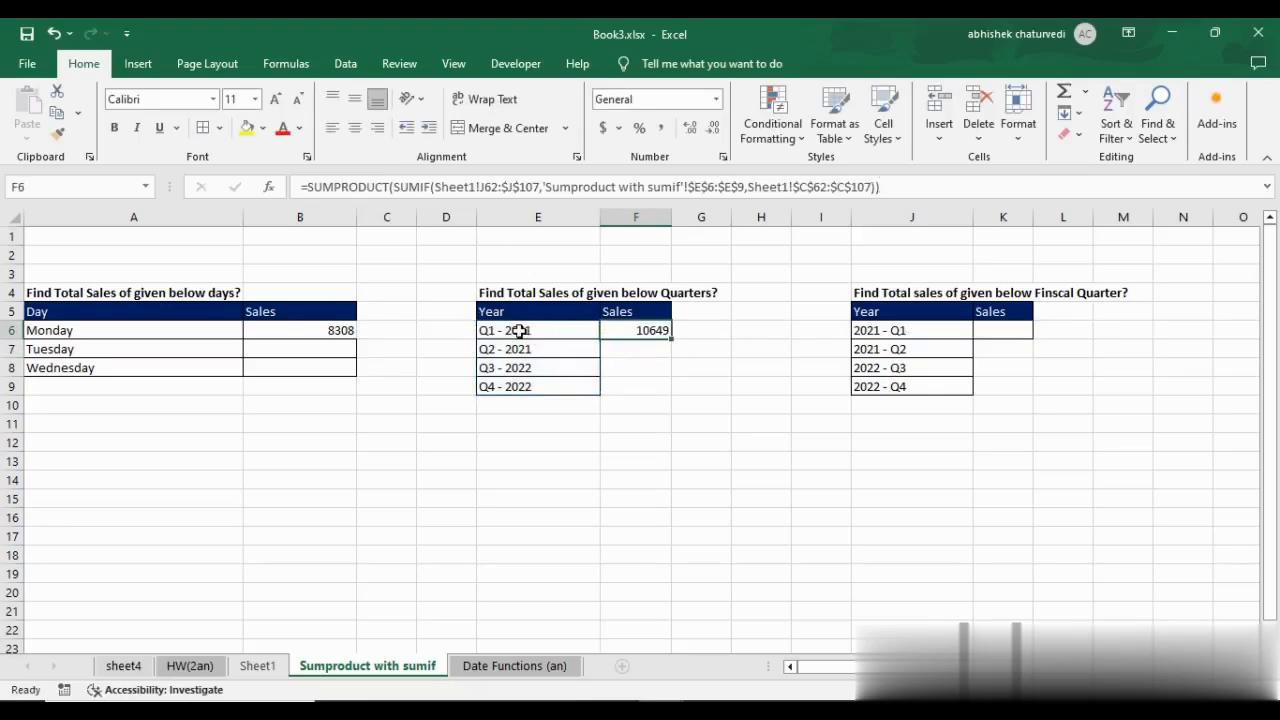
{"action": "left_click_drag", "start_coordinate": [514, 333], "coordinate": [532, 384]}
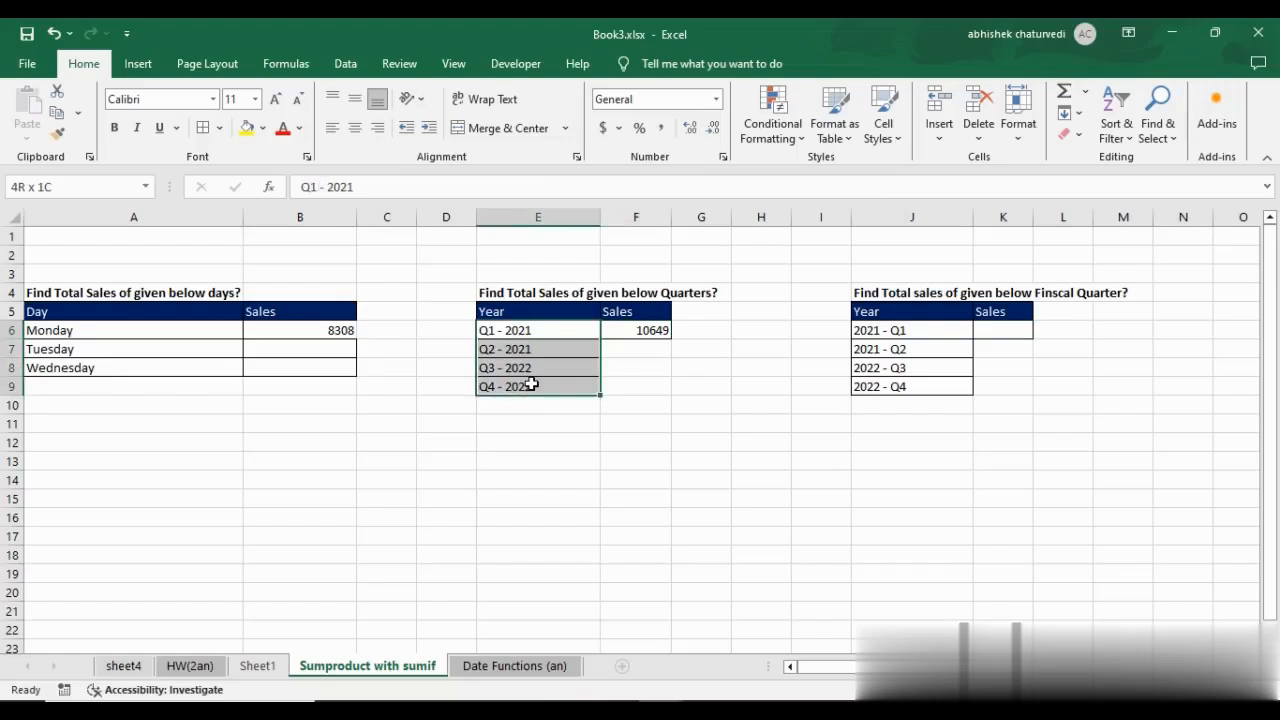
{"action": "left_click", "coordinate": [625, 391]}
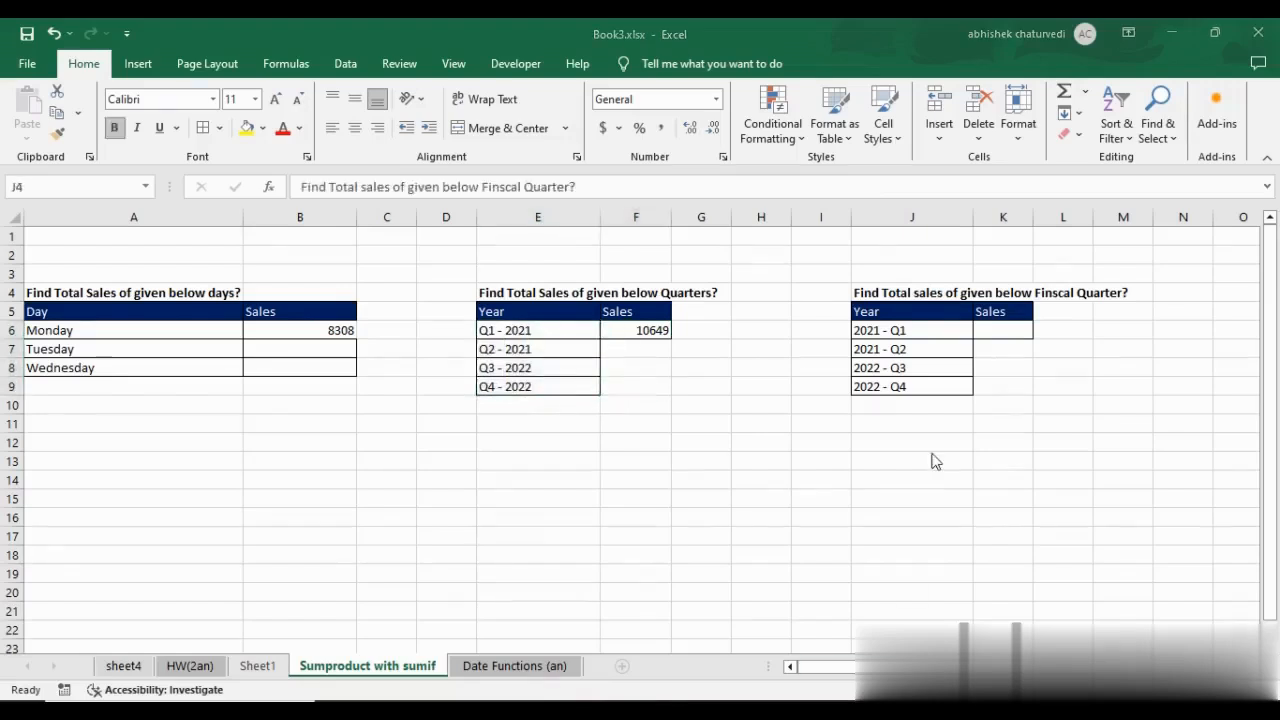
{"action": "left_click", "coordinate": [892, 290]}
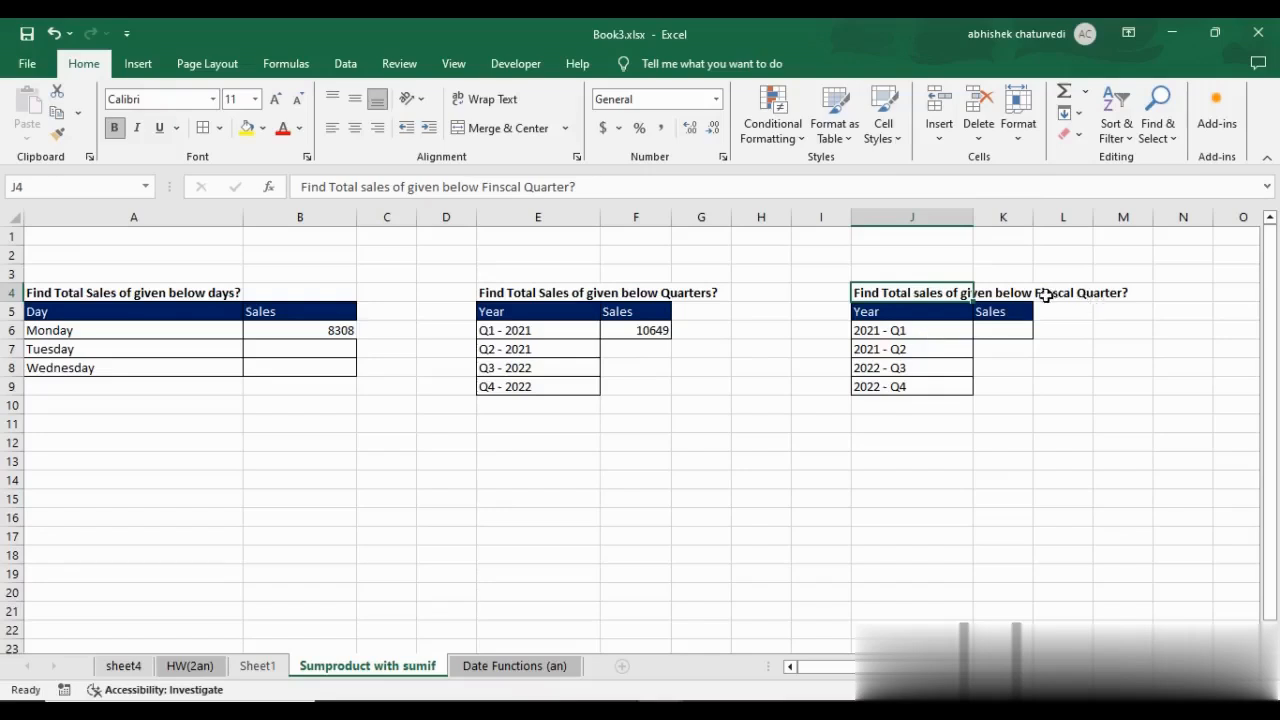
{"action": "left_click_drag", "start_coordinate": [891, 331], "coordinate": [913, 385]}
{"action": "left_click", "coordinate": [915, 334]}
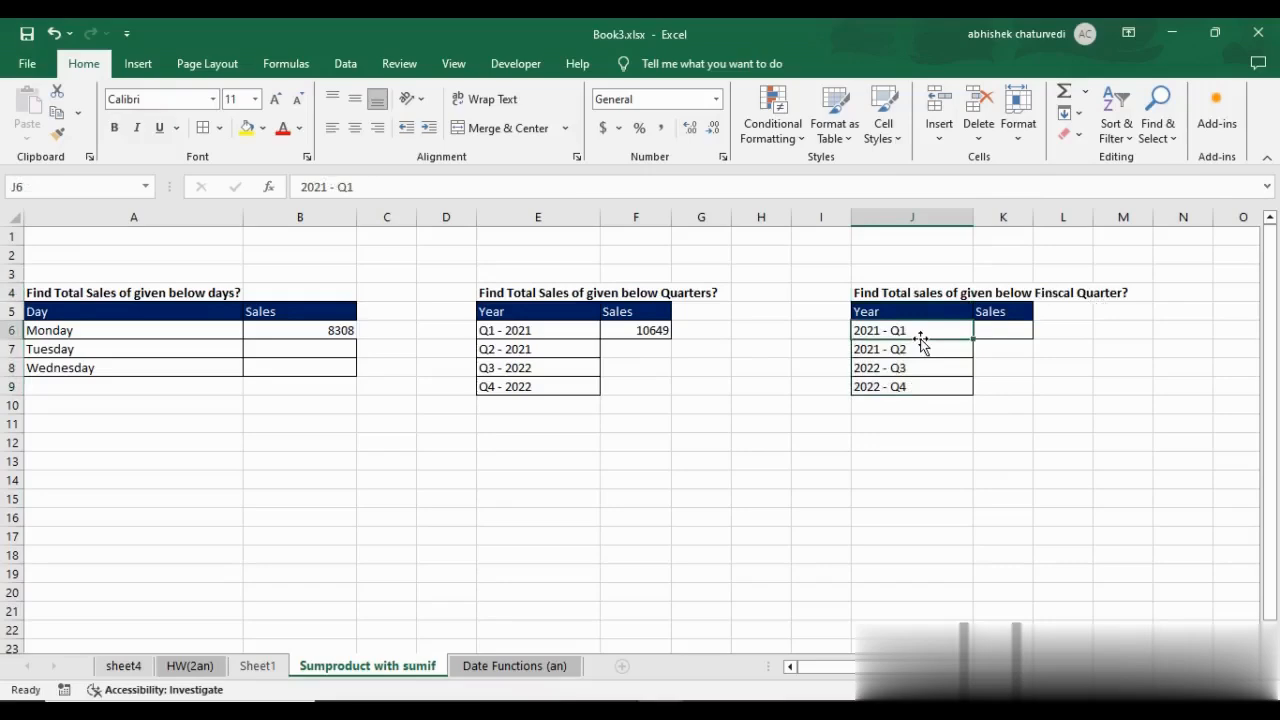
Examine the CHOOSE formula that builds the Fiscal Quarter labels in K62 of Sheet1.
{"action": "left_click", "coordinate": [257, 666]}
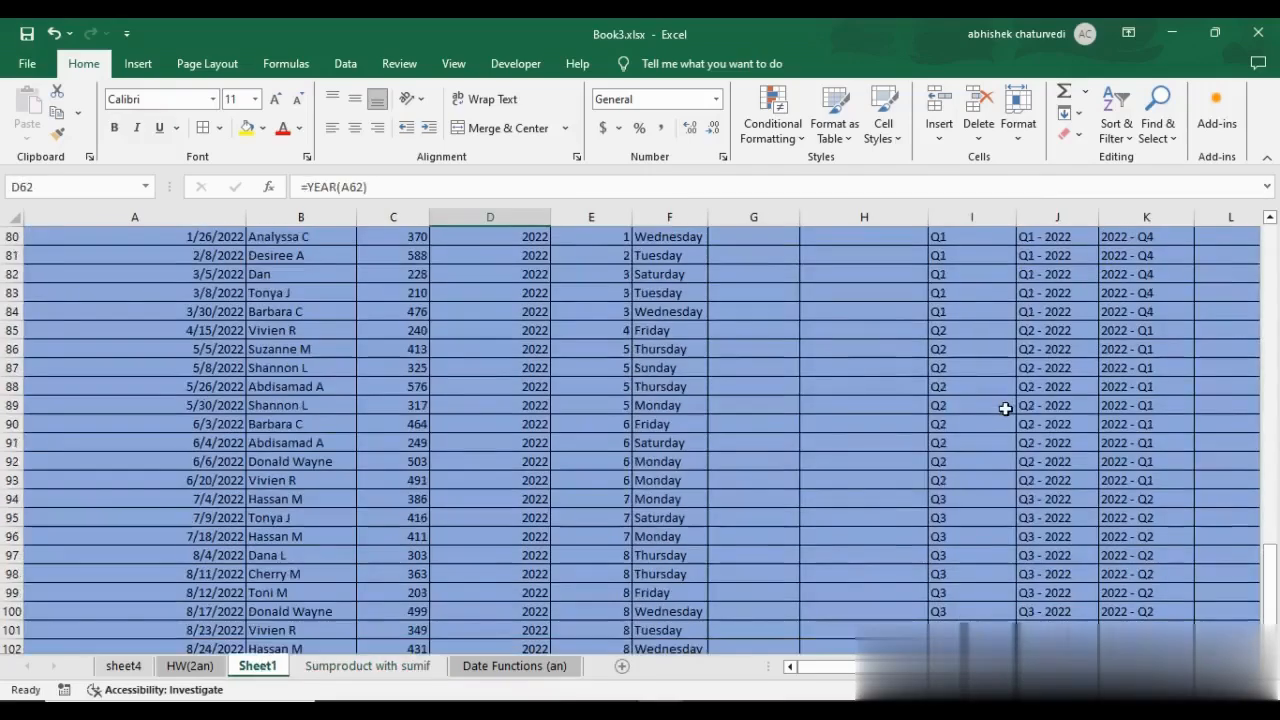
{"action": "scroll", "coordinate": [1186, 386], "scroll_direction": "up", "scroll_amount": 2}
{"action": "left_click", "coordinate": [1167, 375]}
{"action": "scroll", "coordinate": [1167, 375], "scroll_direction": "up", "scroll_amount": 4}
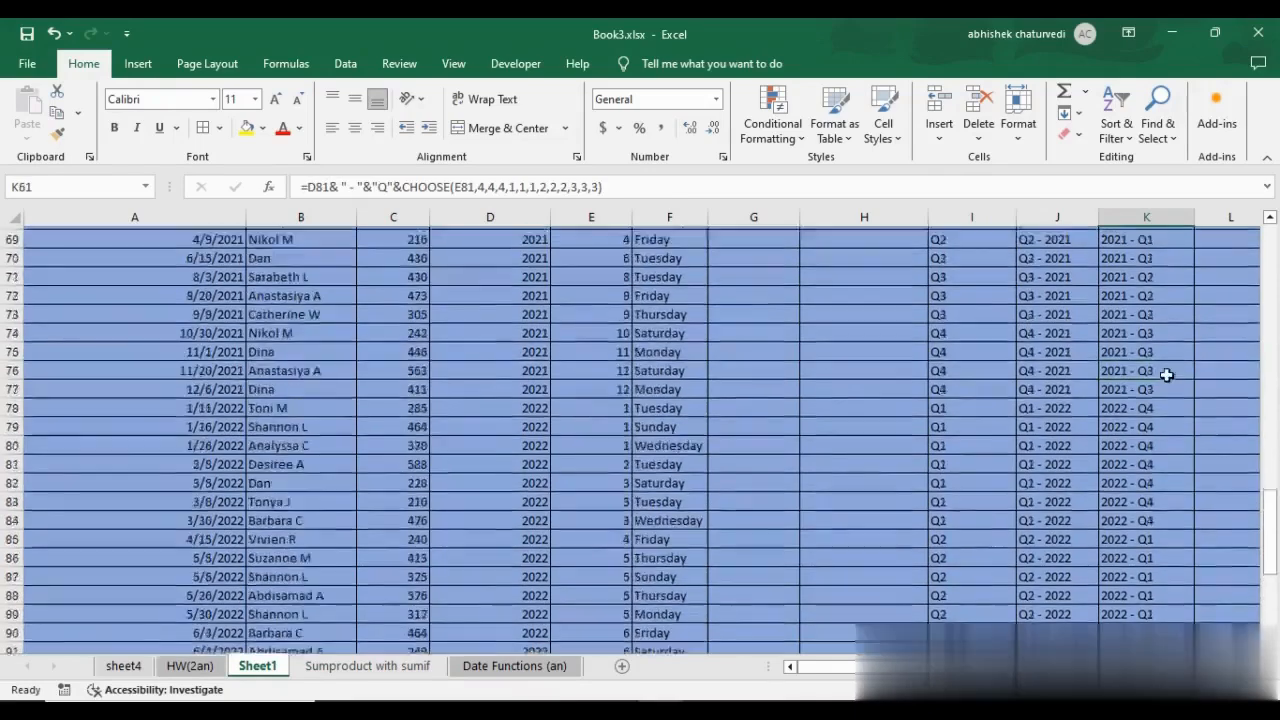
{"action": "left_click", "coordinate": [1140, 274]}
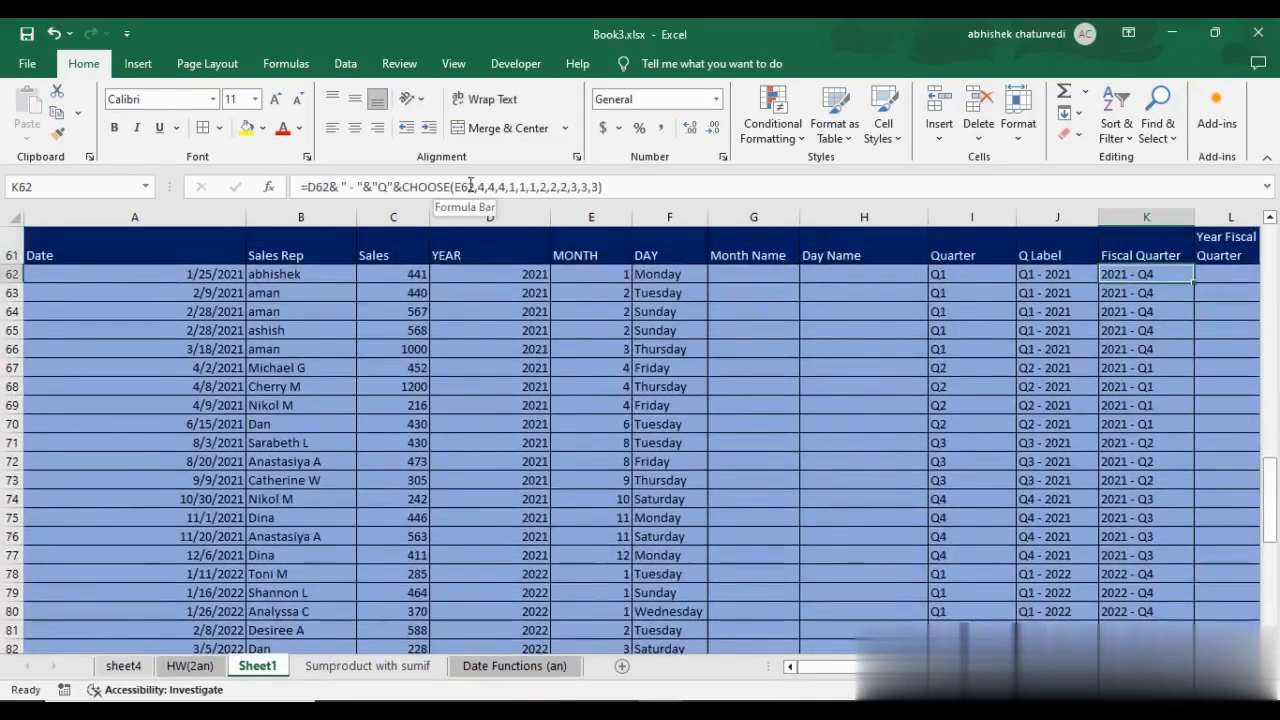
{"action": "key", "text": "Right"}
{"action": "key", "text": "Right"}
{"action": "key", "text": "Right"}
{"action": "key", "text": "Right"}
{"action": "key", "text": "Right"}
{"action": "key", "text": "Right"}
{"action": "key", "text": "Right"}
{"action": "key", "text": "Right"}
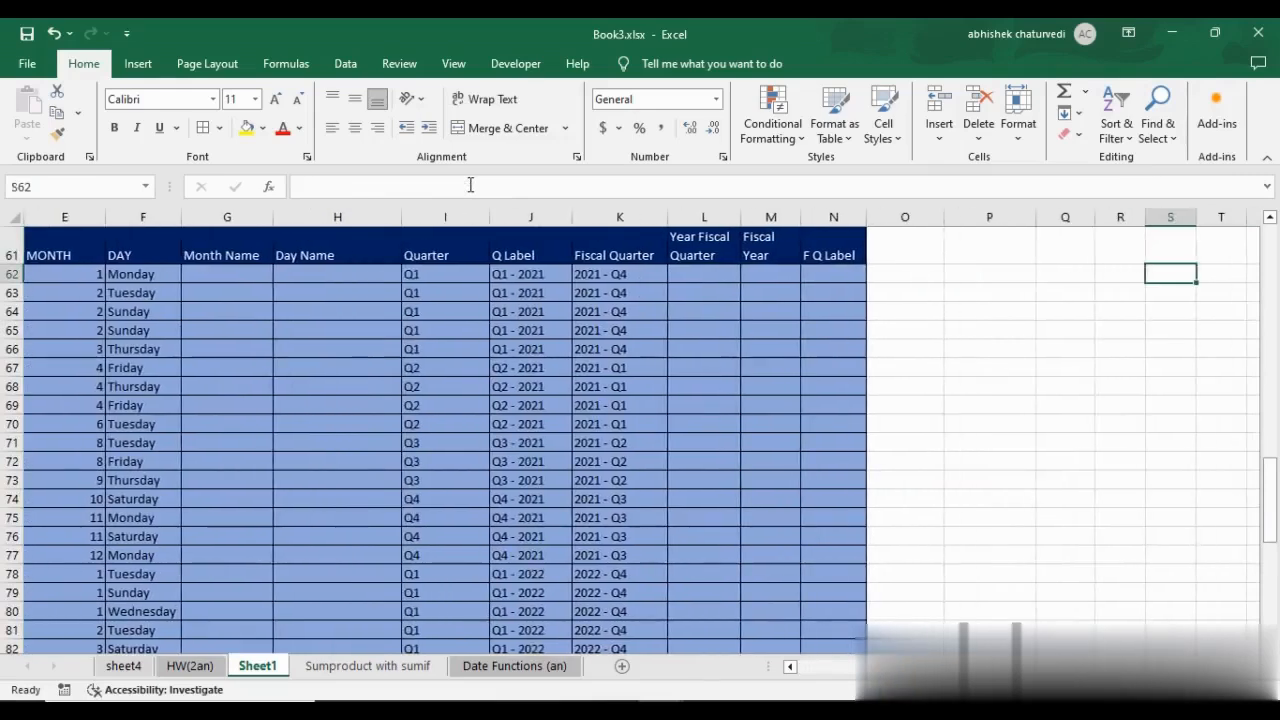
Start a SUMIF formula in K6 of the Sumproduct with sumif sheet, under the fiscal quarter Sales header.
{"action": "key", "text": "Left"}
{"action": "key", "text": "Left"}
{"action": "key", "text": "Left"}
{"action": "key", "text": "Left"}
{"action": "key", "text": "Left"}
{"action": "key", "text": "Left"}
{"action": "key", "text": "Left"}
{"action": "key", "text": "Left"}
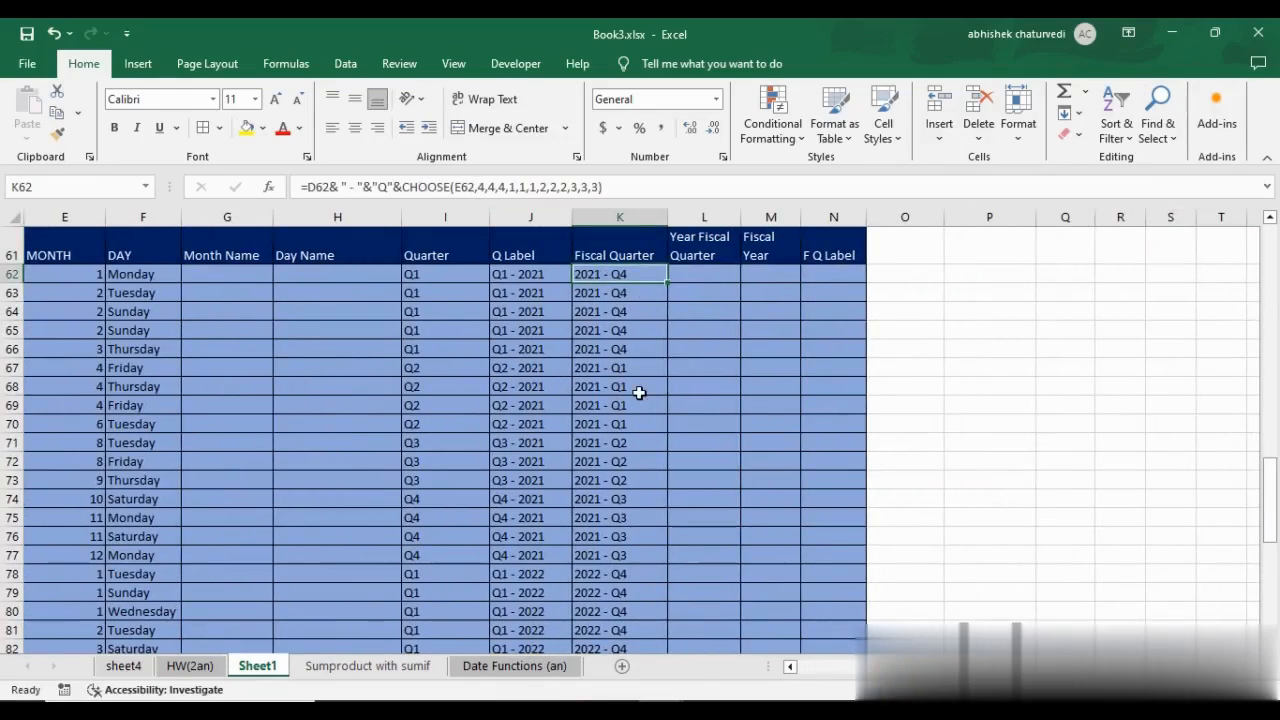
{"action": "left_click", "coordinate": [355, 667]}
{"action": "left_click", "coordinate": [999, 334]}
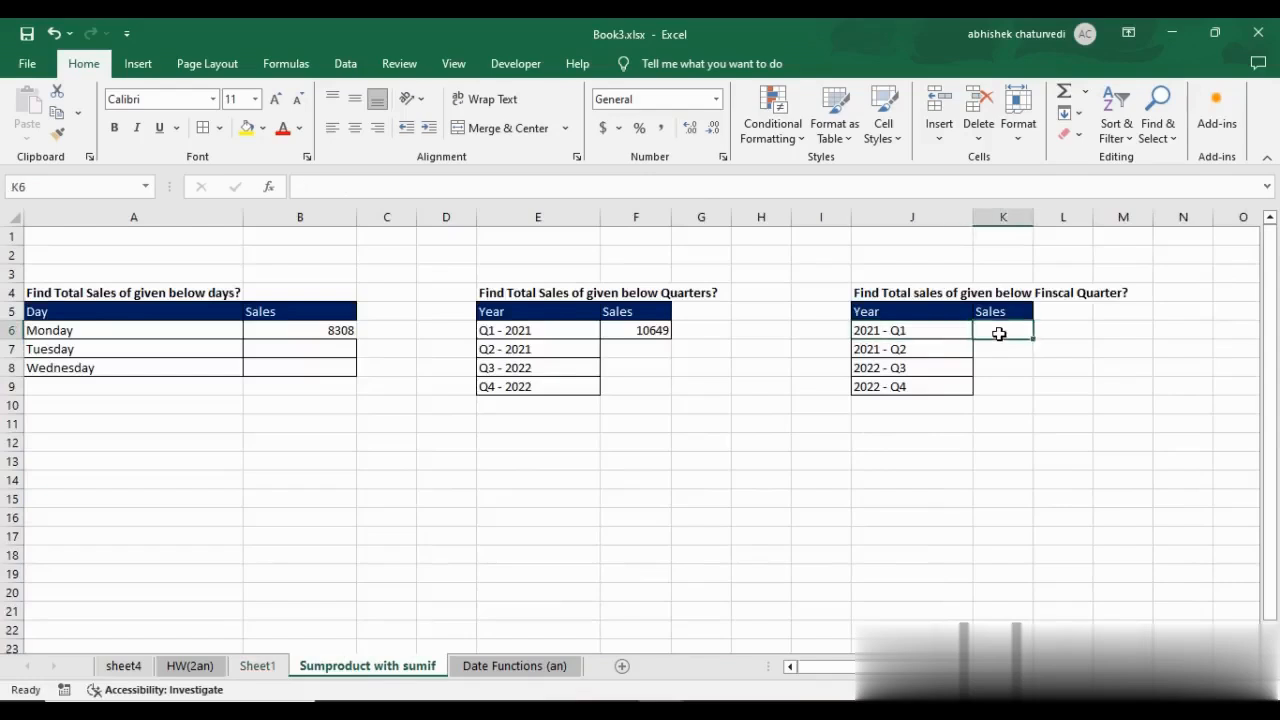
{"action": "type", "text": "=sumif"}
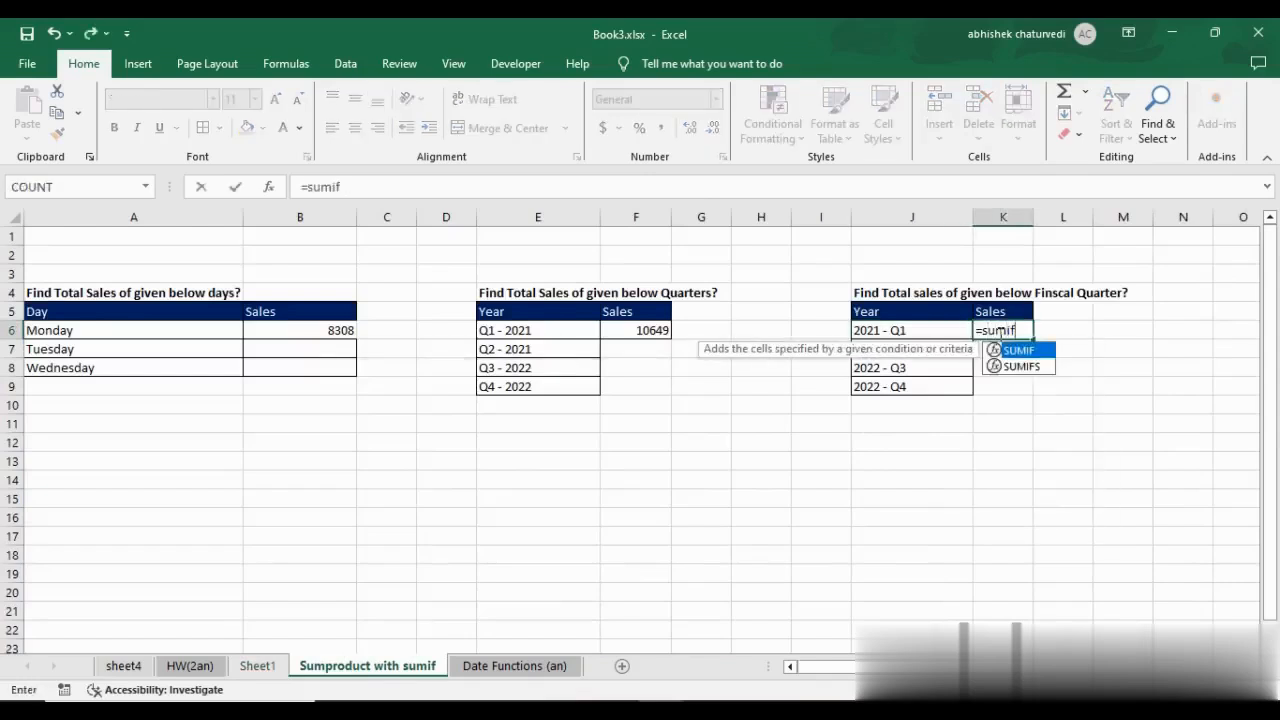
{"action": "type", "text": "("}
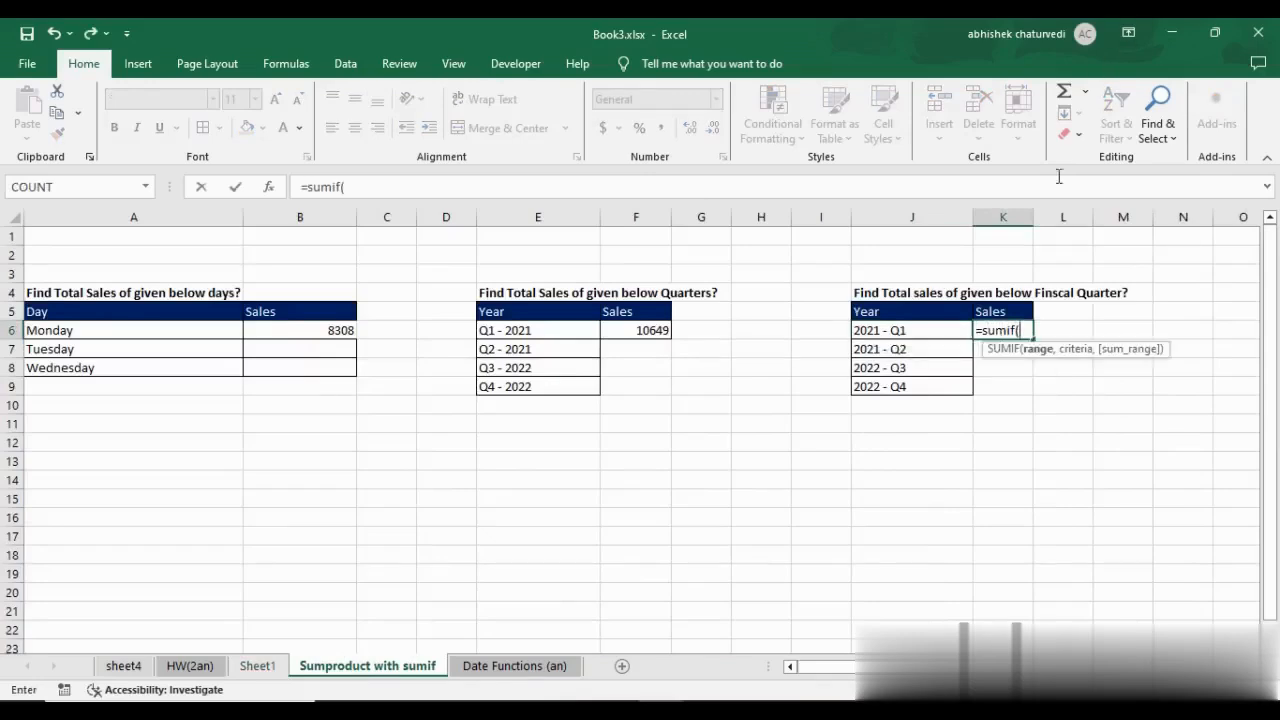
{"action": "left_click", "coordinate": [380, 192]}
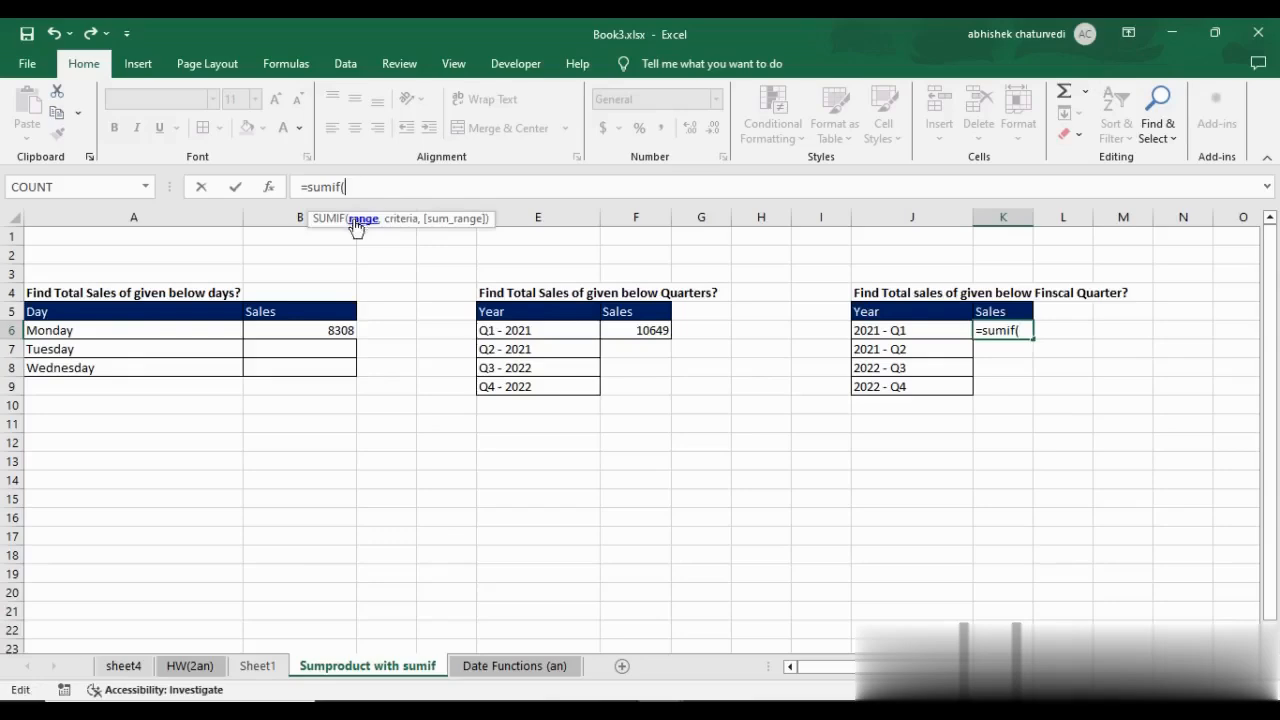
Set the K6 SUMIF range to the Fiscal Quarter column as the absolute reference Sheet1!$K$62:$K$107.
{"action": "left_click", "coordinate": [266, 667]}
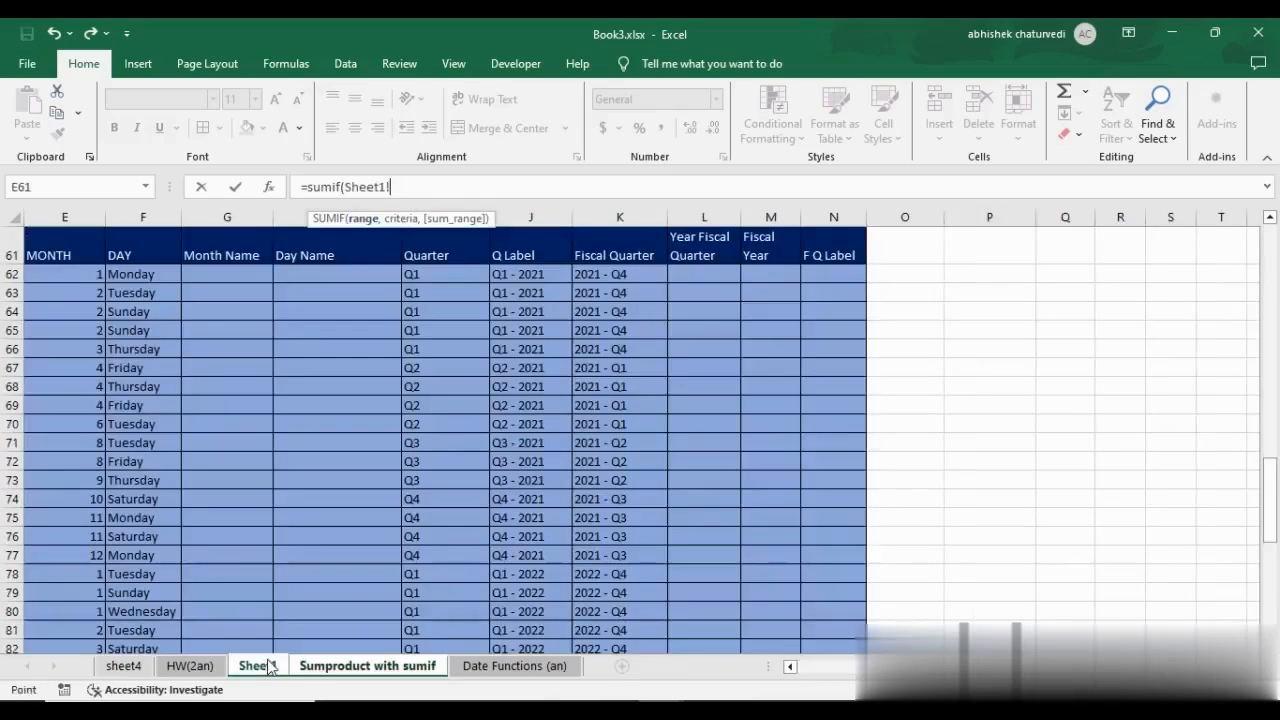
{"action": "left_click", "coordinate": [622, 273]}
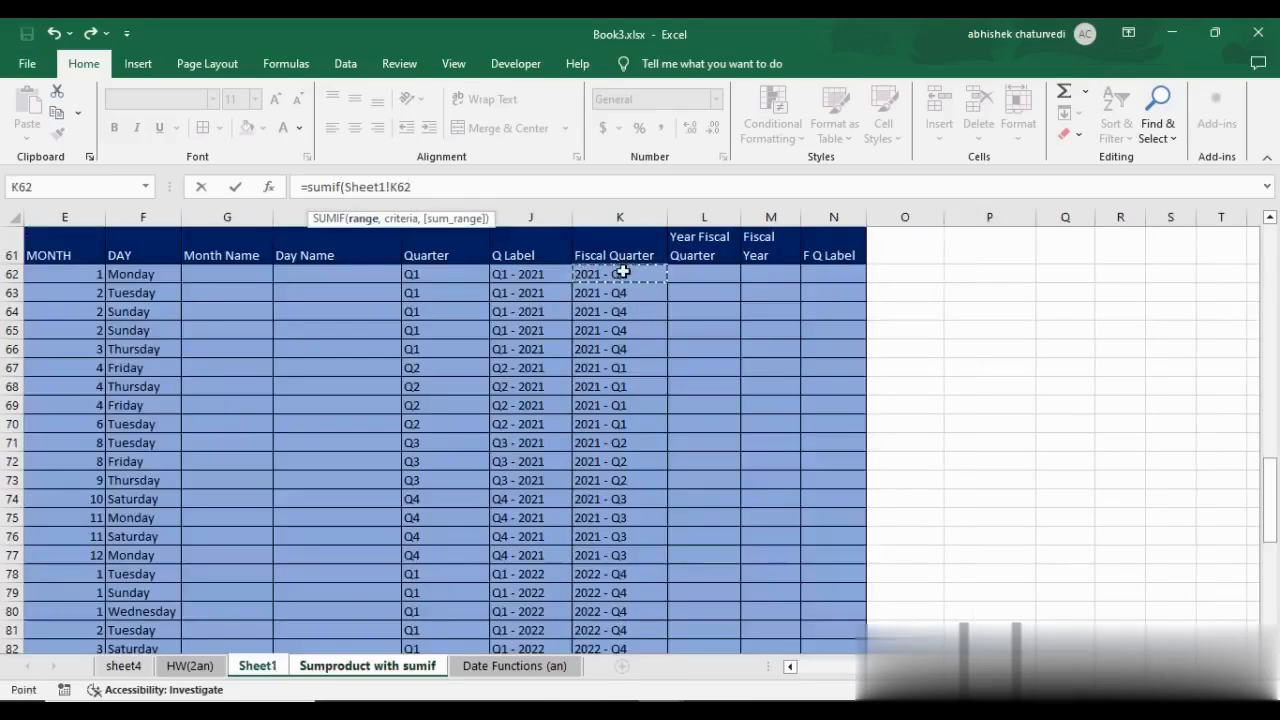
{"action": "key", "text": "ctrl+shift+Down"}
{"action": "key", "text": "F4"}
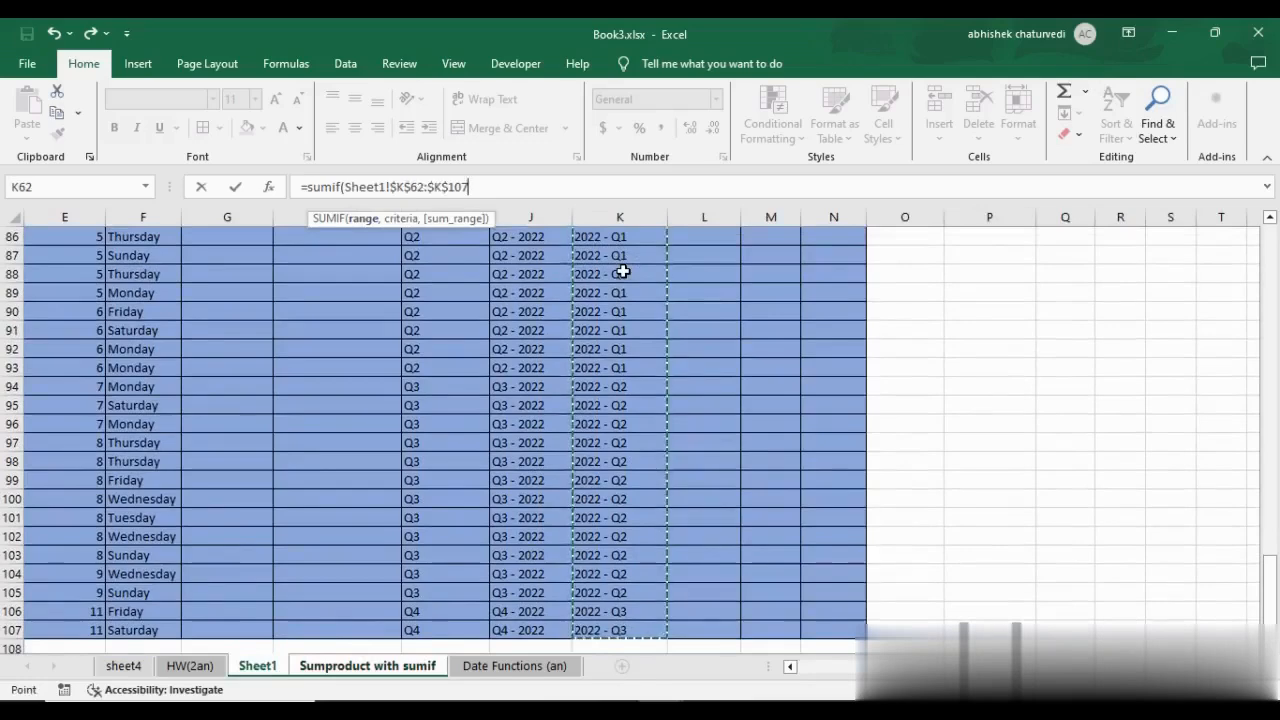
{"action": "type", "text": ","}
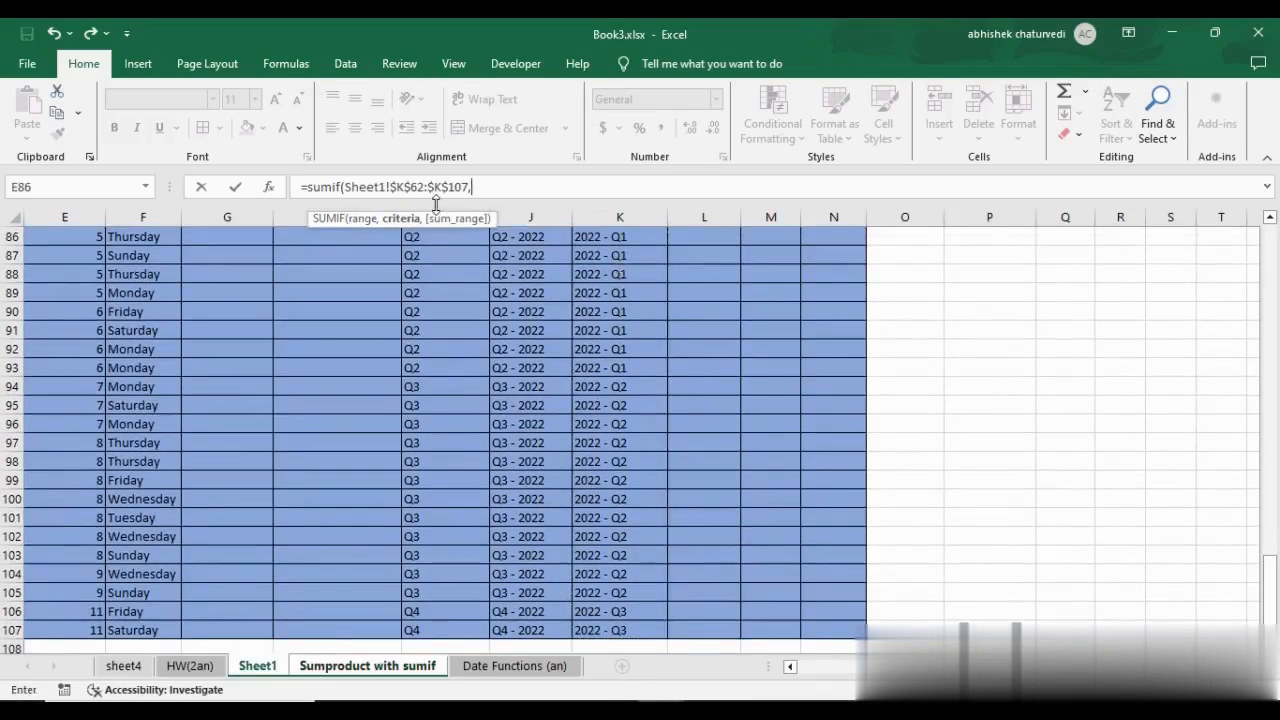
Set the K6 SUMIF criteria to the listed fiscal quarters as the absolute range $J$6:$J$9.
{"action": "left_click", "coordinate": [423, 666]}
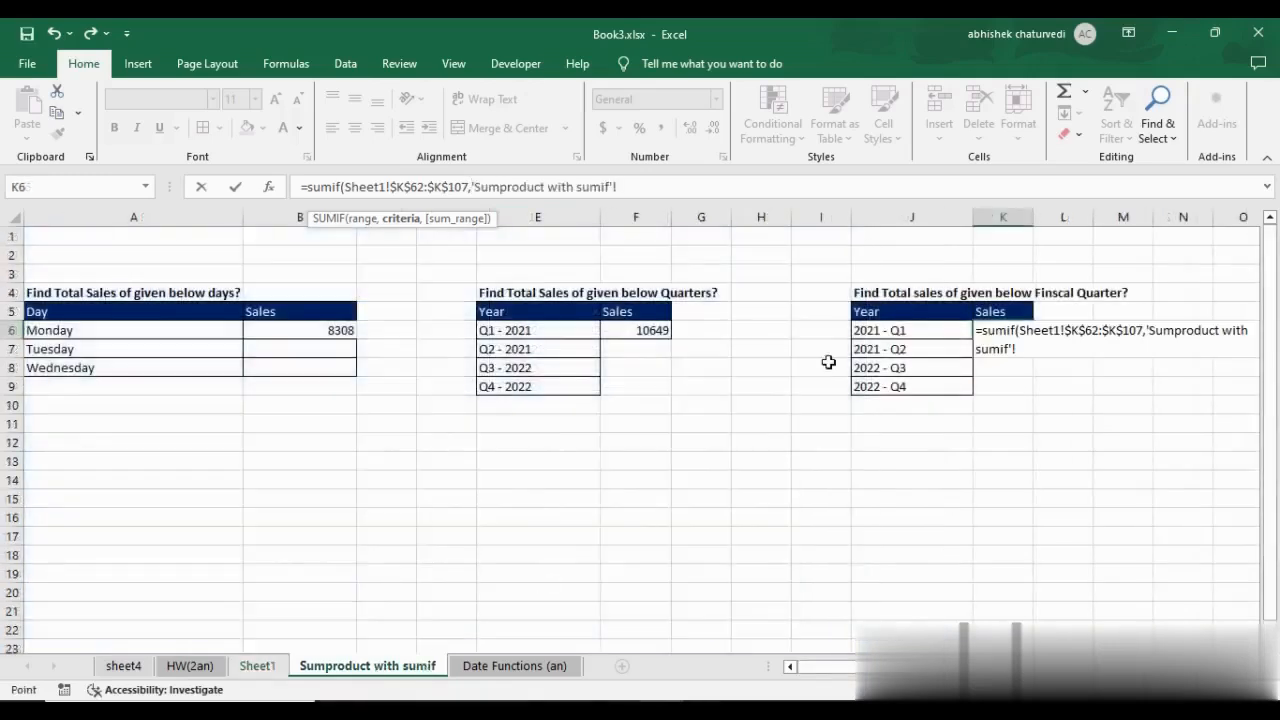
{"action": "left_click_drag", "start_coordinate": [917, 329], "coordinate": [923, 382]}
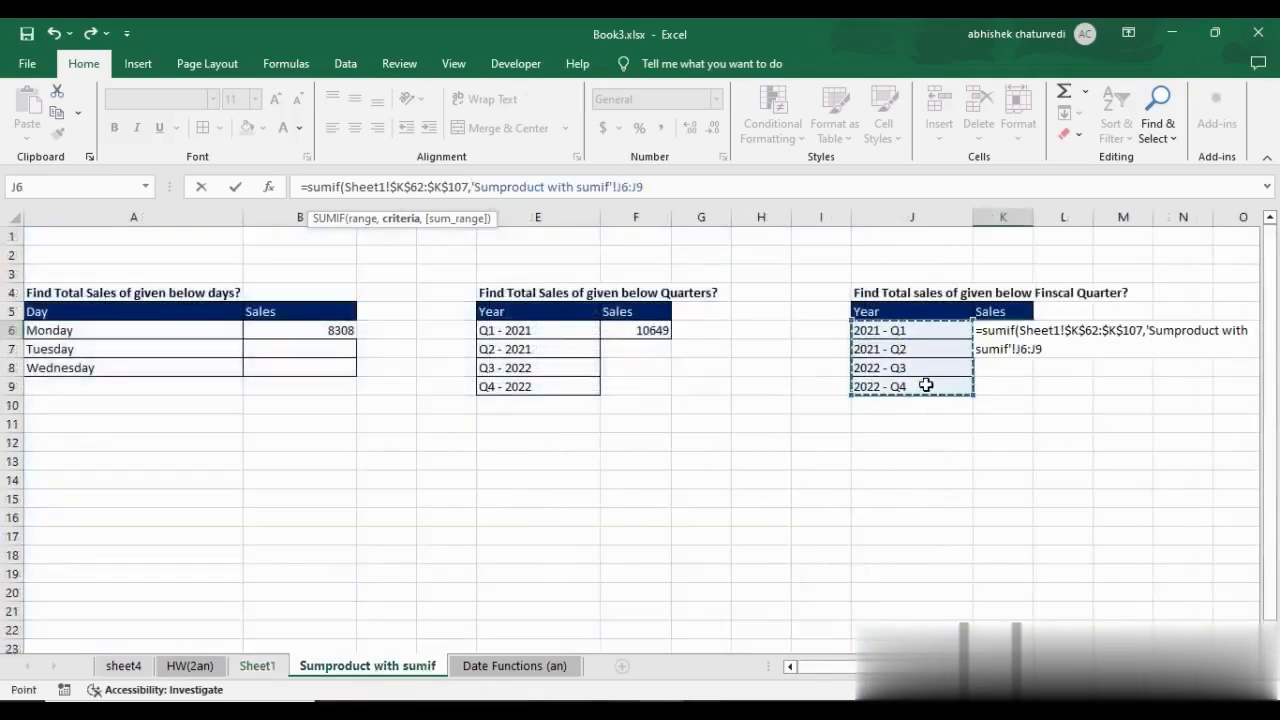
{"action": "key", "text": "F4"}
{"action": "type", "text": ","}
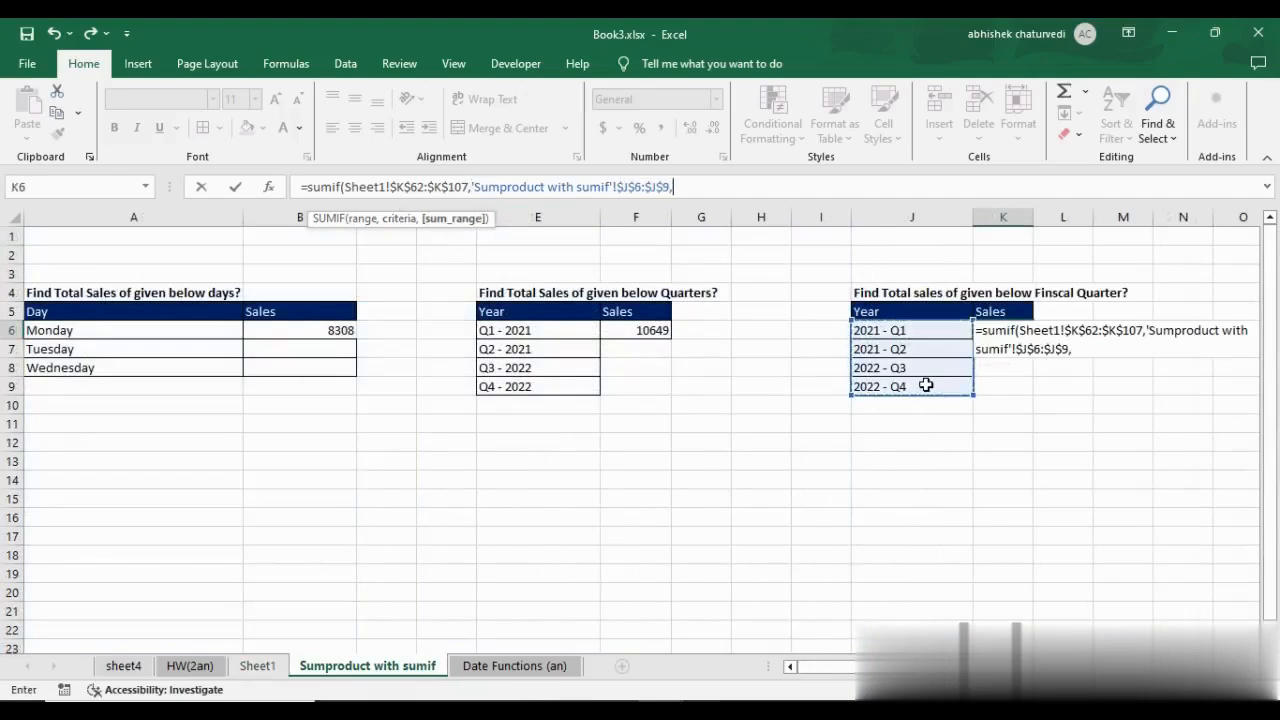
Set the K6 SUMIF sum range to the Sales column Sheet1!$C$62:$C$107 and close the function.
{"action": "left_click", "coordinate": [257, 666]}
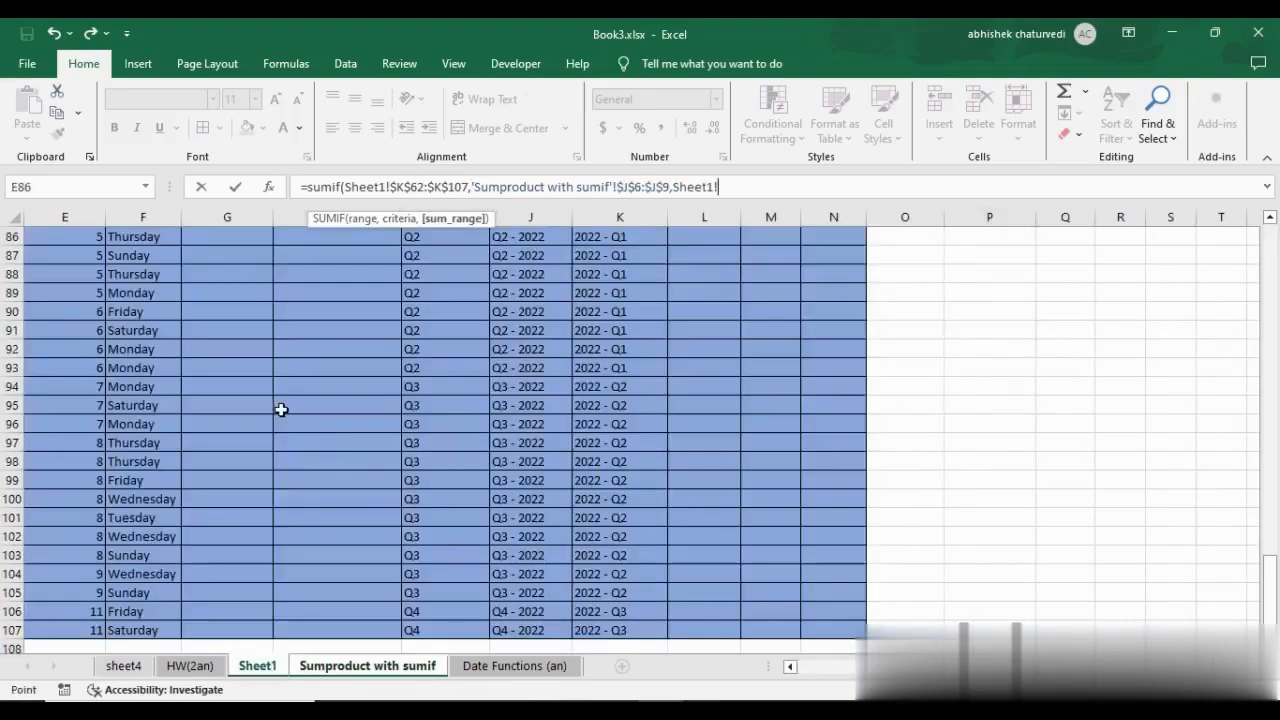
{"action": "left_click", "coordinate": [280, 408]}
{"action": "key", "text": "ctrl+Up"}
{"action": "key", "text": "ctrl+Left"}
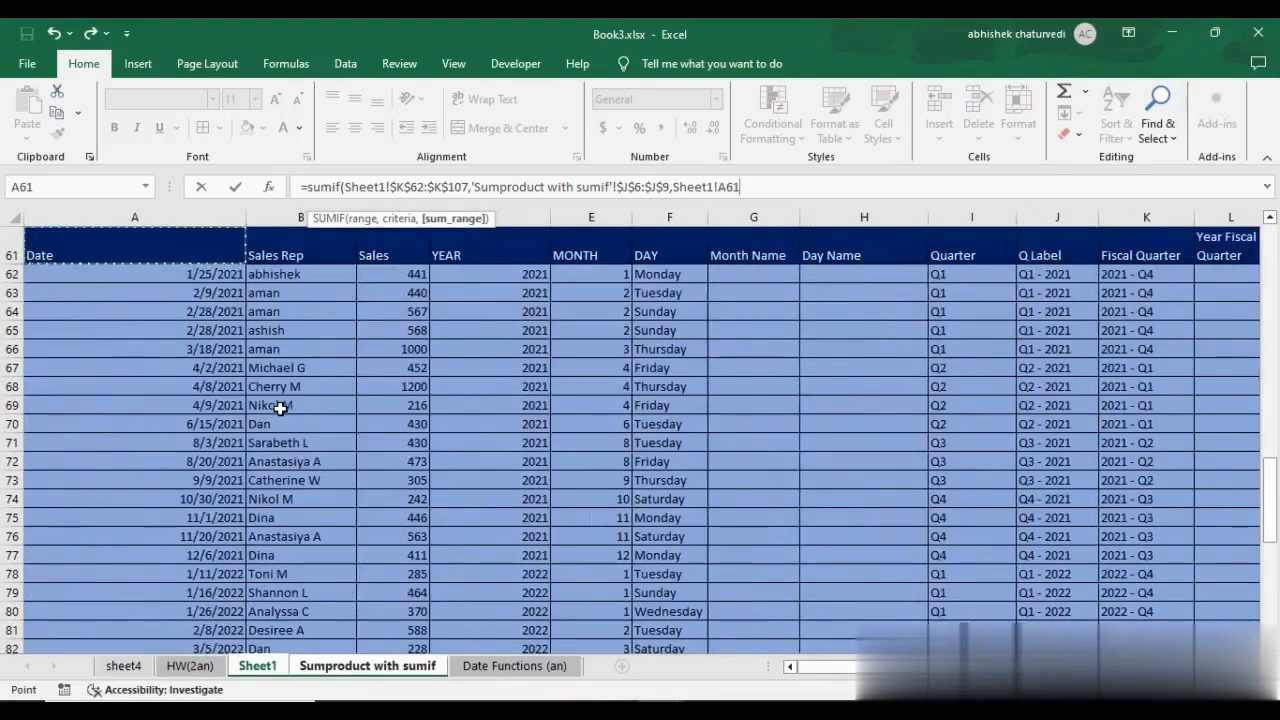
{"action": "key", "text": "Down"}
{"action": "key", "text": "Right"}
{"action": "key", "text": "Right"}
{"action": "key", "text": "ctrl+shift+Down"}
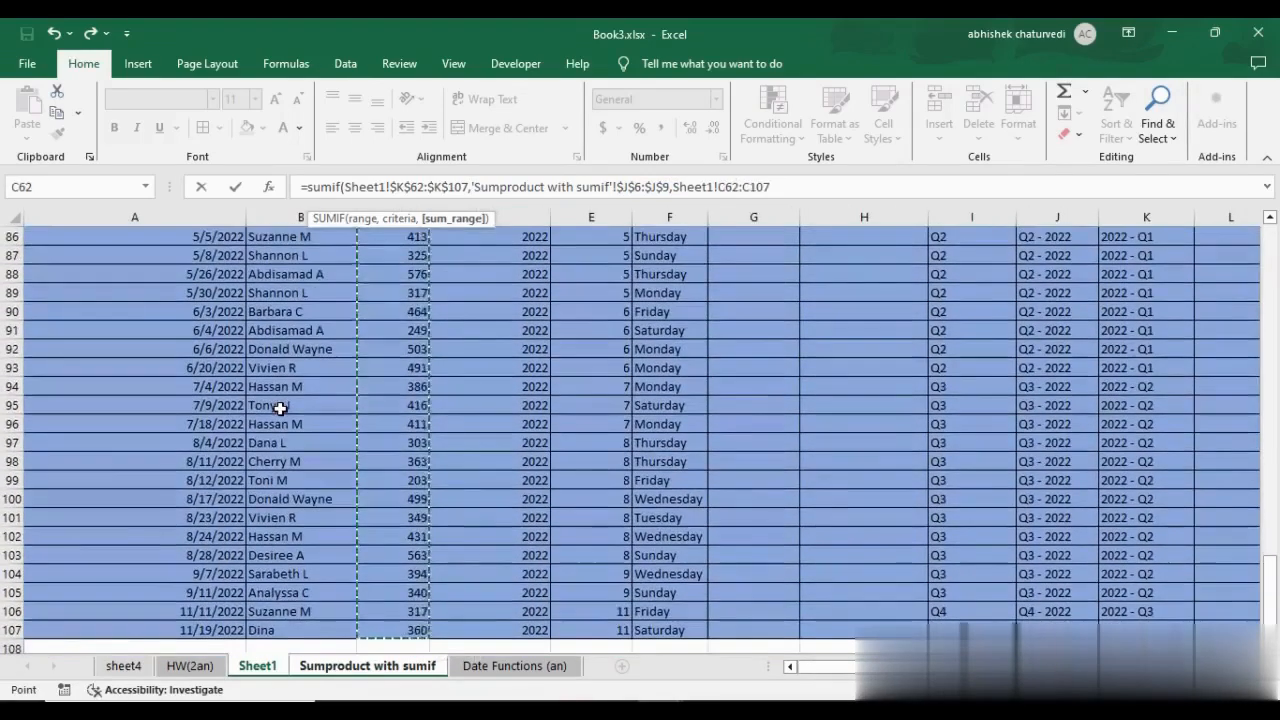
{"action": "key", "text": "F4"}
{"action": "type", "text": ")"}
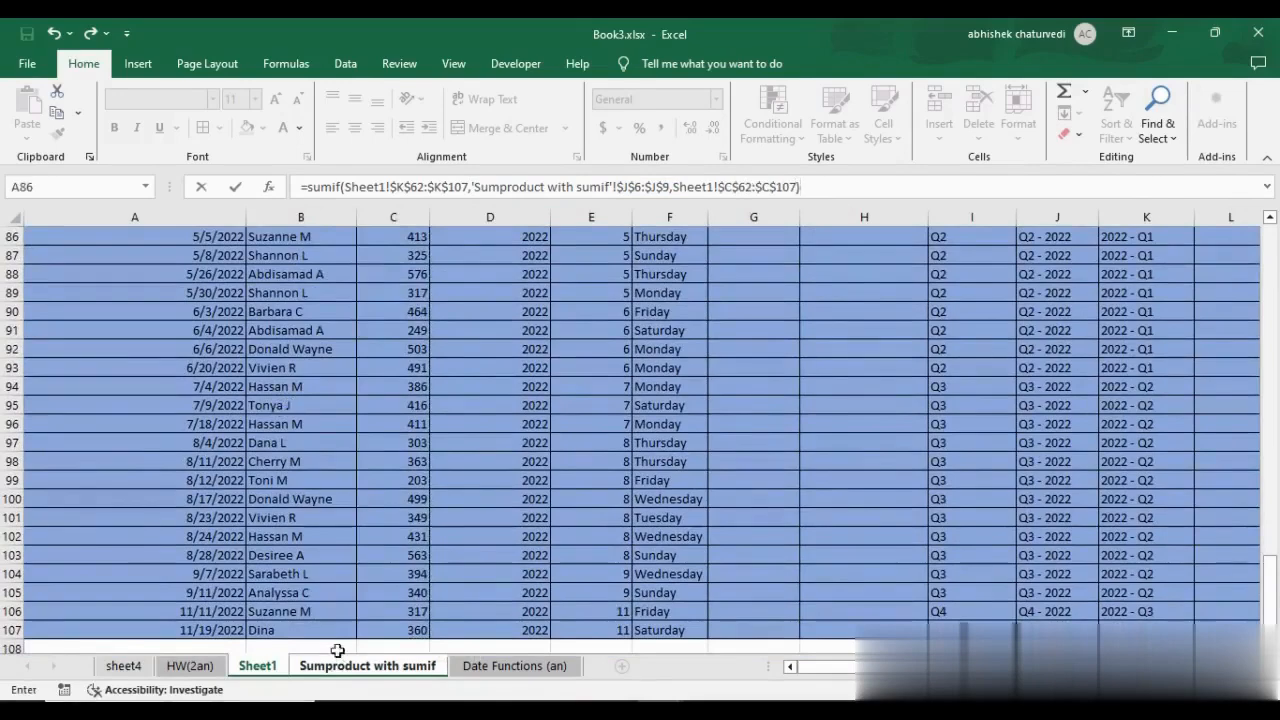
Wrap the K6 SUMIF in a SUMPRODUCT function and enter the formula.
{"action": "left_click", "coordinate": [309, 187]}
{"action": "type", "text": "sumproduct"}
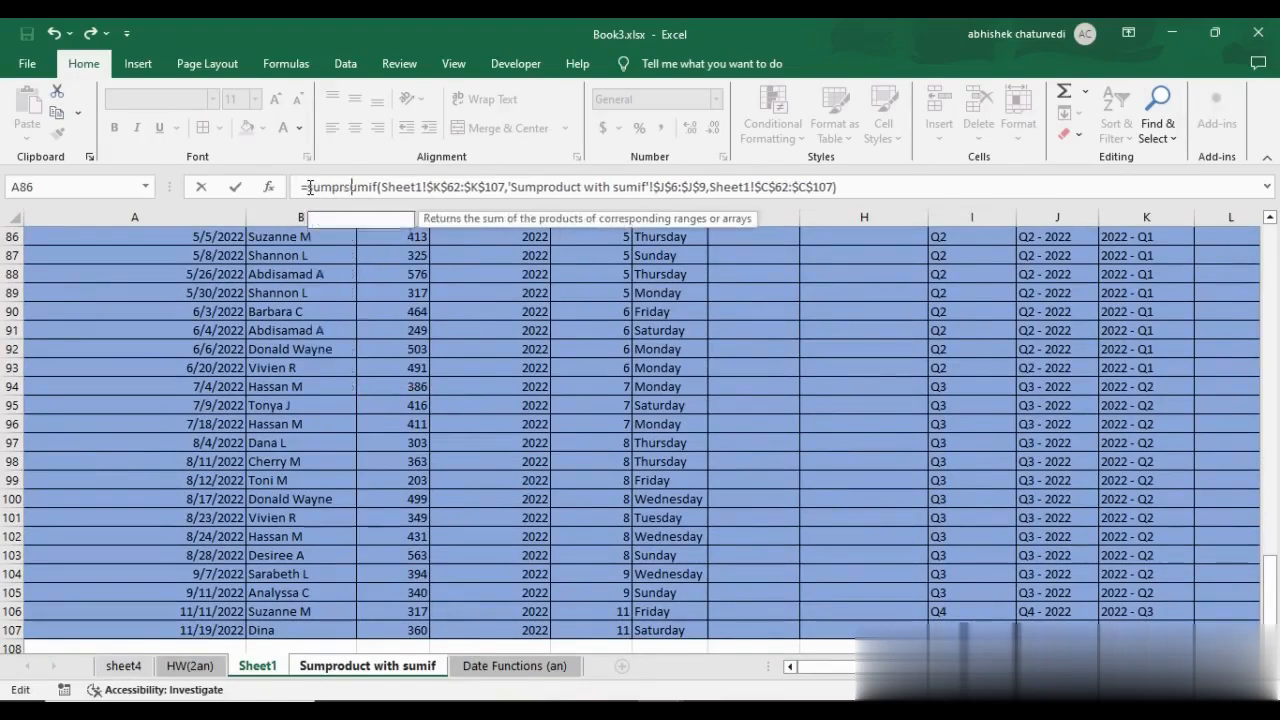
{"action": "key", "text": "Tab"}
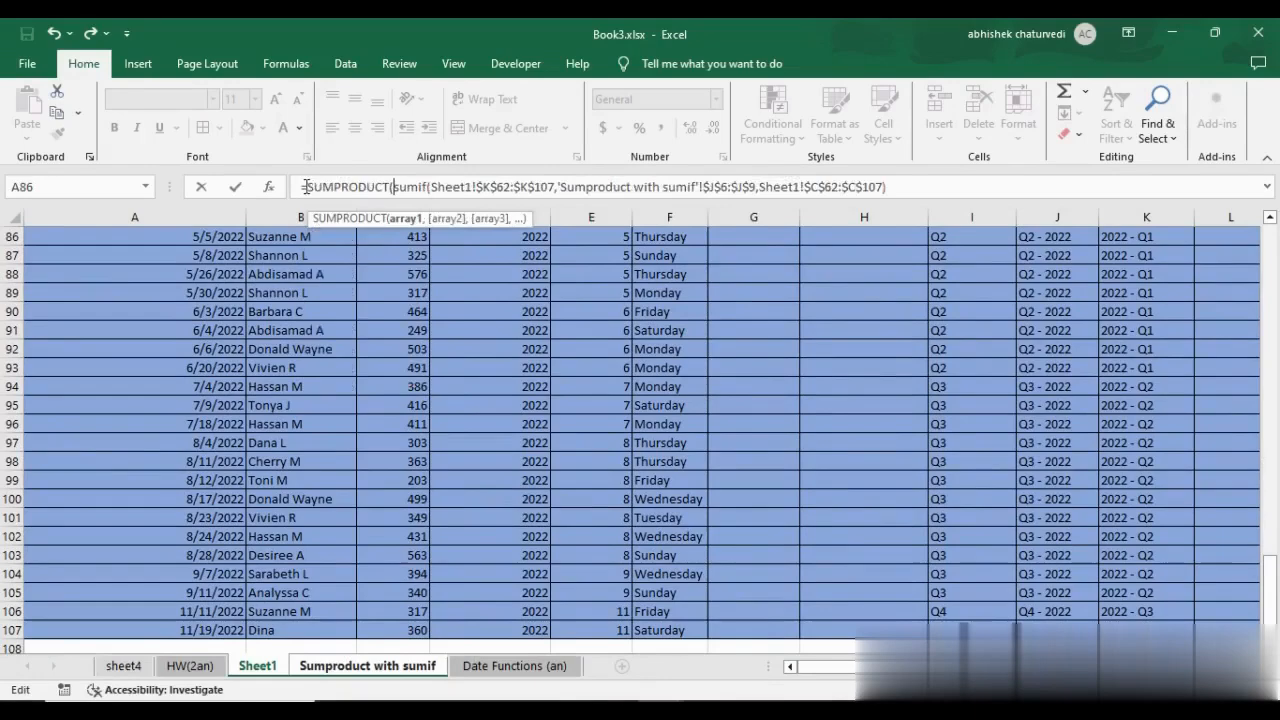
{"action": "left_click_drag", "start_coordinate": [395, 187], "coordinate": [903, 186]}
{"action": "left_click", "coordinate": [903, 186]}
{"action": "type", "text": ")"}
{"action": "left_click_drag", "start_coordinate": [708, 187], "coordinate": [756, 187]}
{"action": "left_click", "coordinate": [788, 186]}
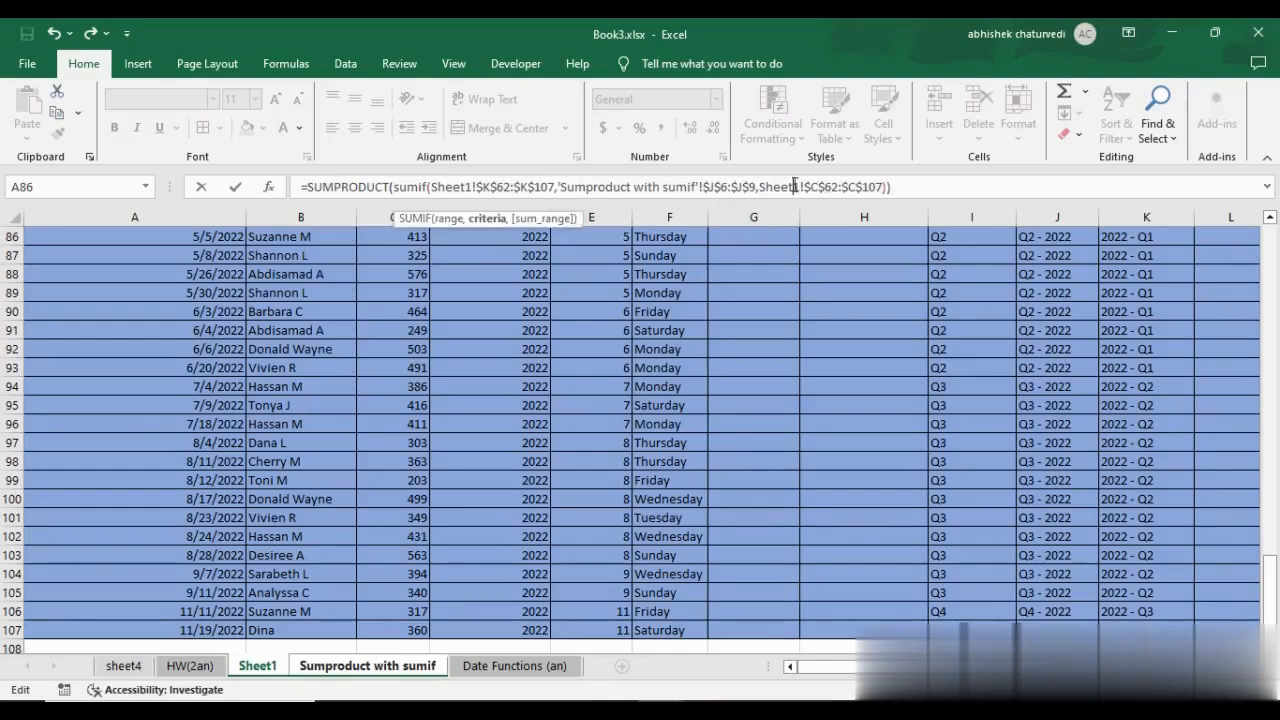
{"action": "left_click", "coordinate": [943, 186]}
{"action": "key", "text": "Return"}
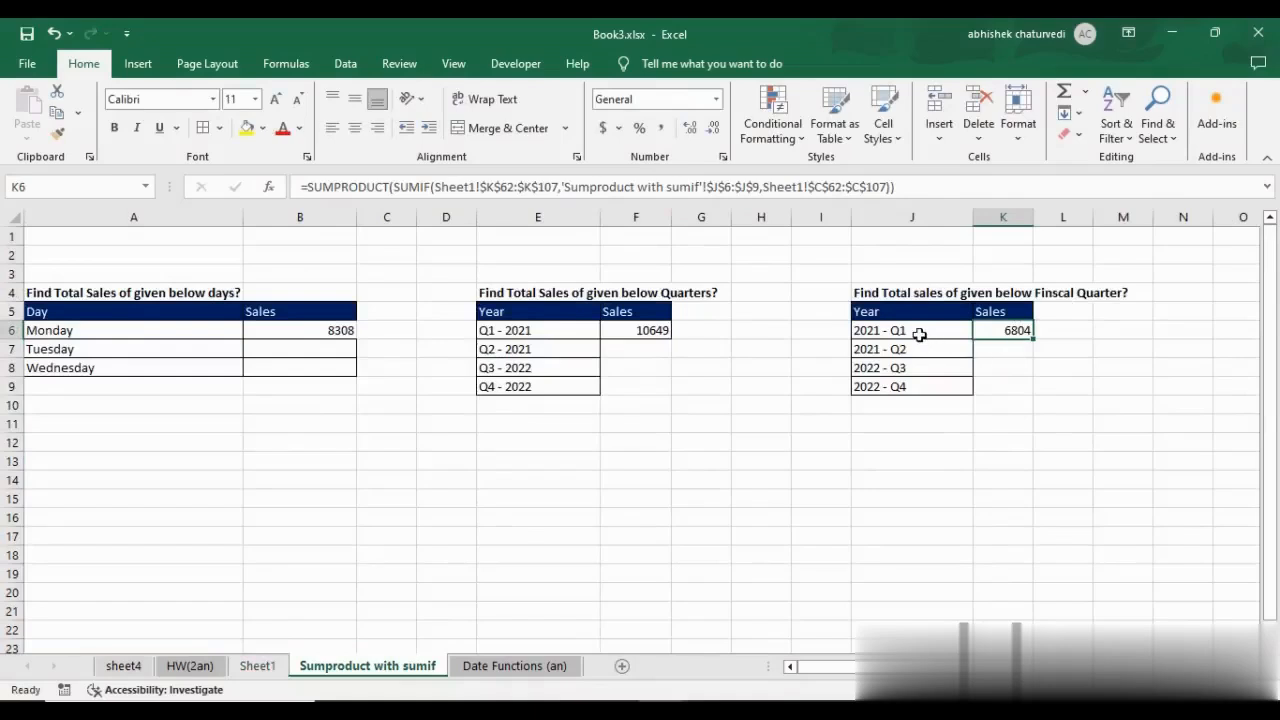
Review the fiscal quarter labels in J6:J9 and the SUMPRODUCT formula in K6.
{"action": "left_click_drag", "start_coordinate": [919, 331], "coordinate": [925, 384]}
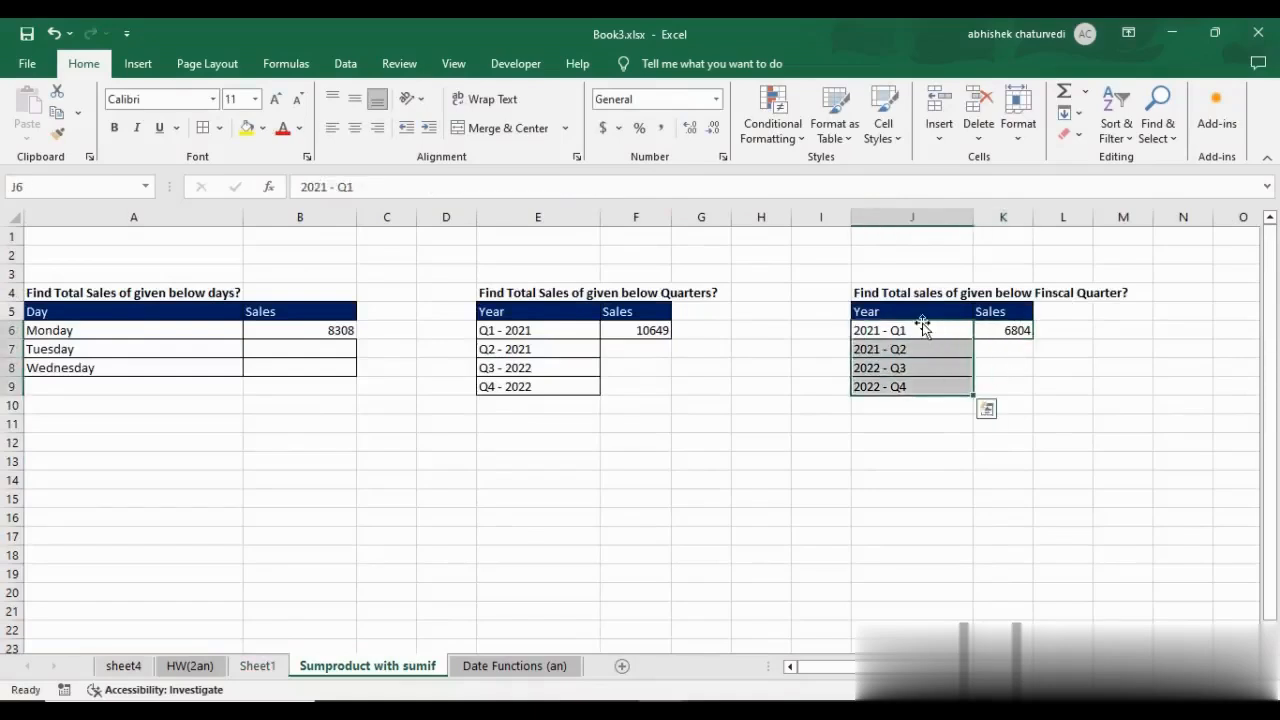
{"action": "left_click", "coordinate": [916, 409]}
{"action": "left_click", "coordinate": [905, 350]}
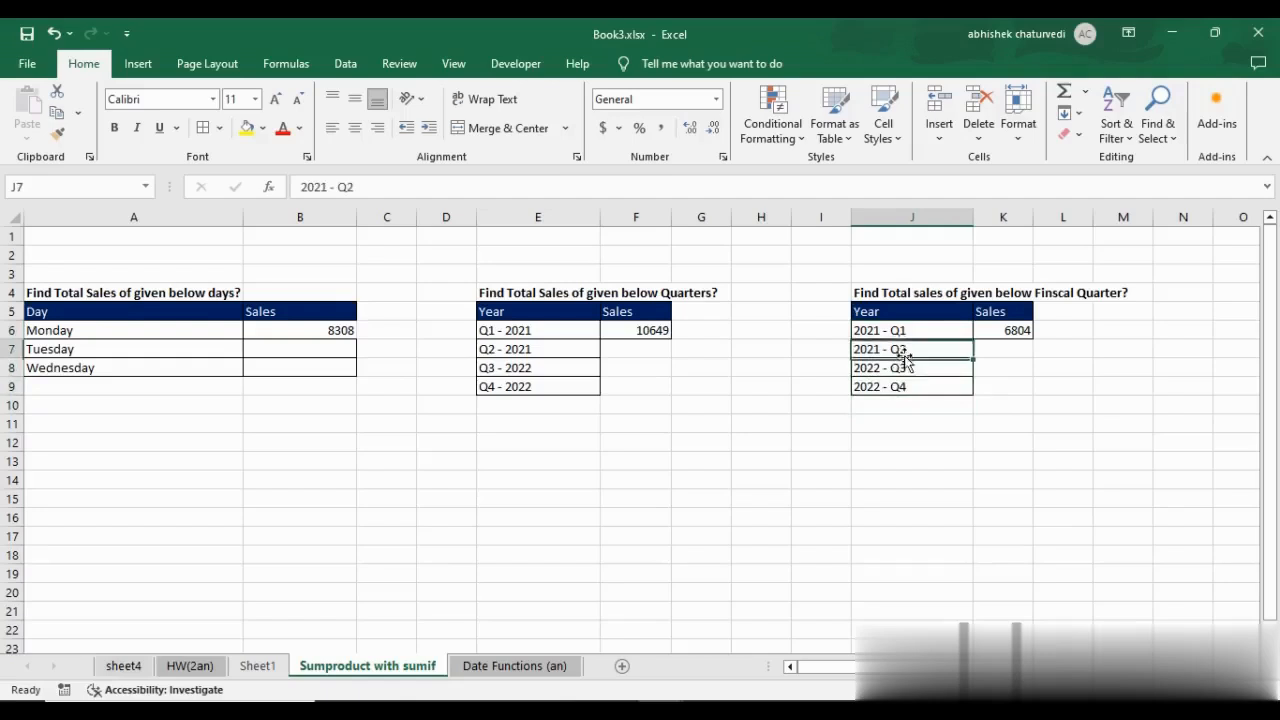
{"action": "left_click", "coordinate": [910, 329]}
{"action": "left_click", "coordinate": [1016, 332]}
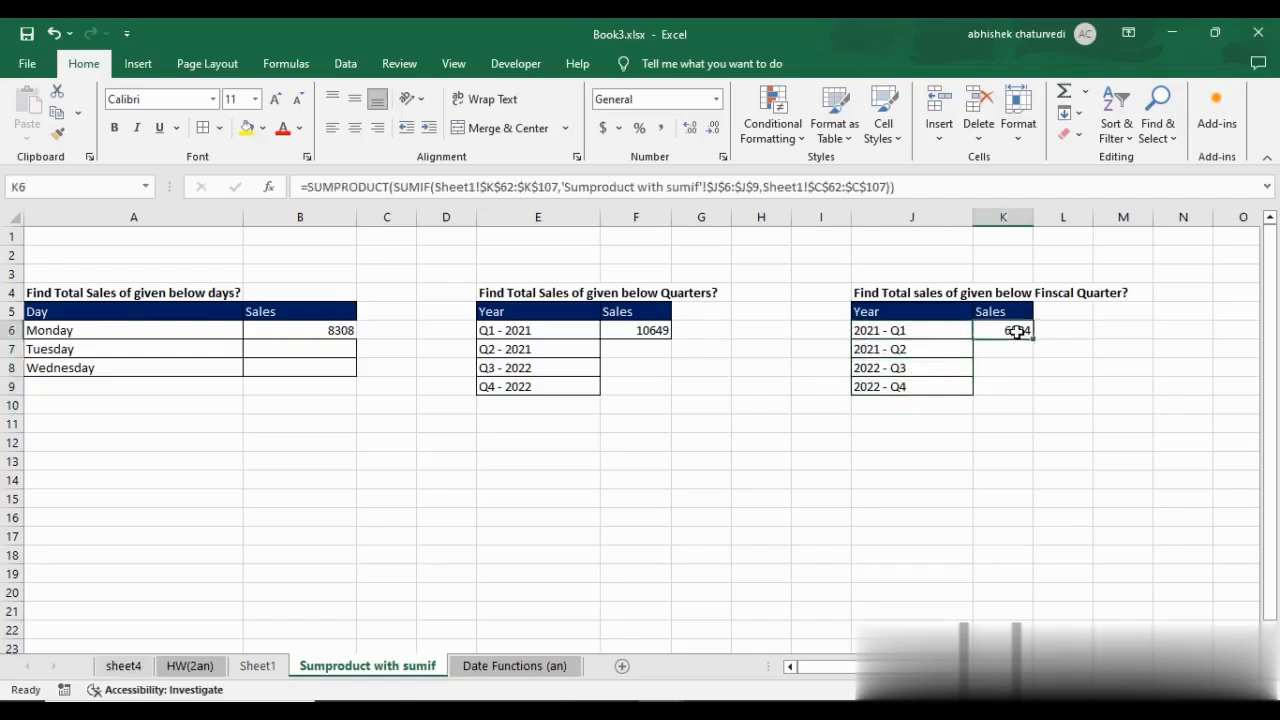